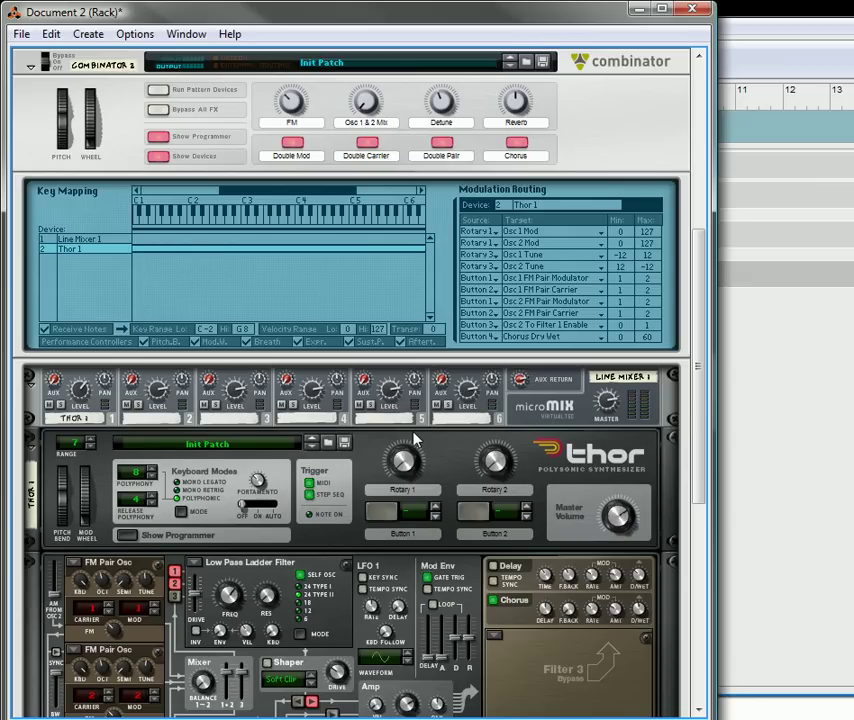
Set both the carrier and modulator values of Thor 1's second FM Pair oscillator to 7.
{"action": "scroll", "coordinate": [461, 490], "scroll_direction": "down", "scroll_amount": 4}
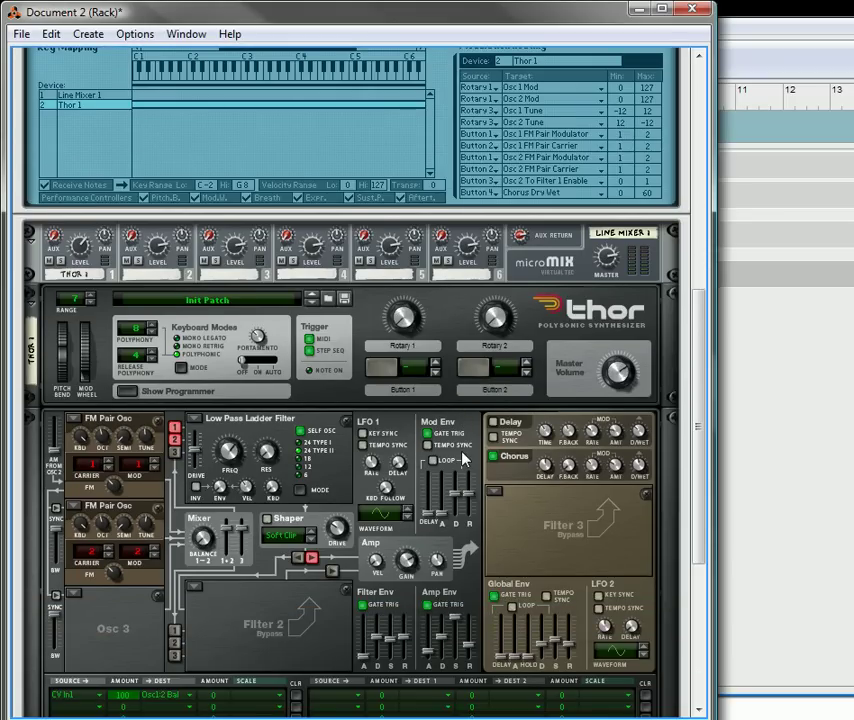
{"action": "scroll", "coordinate": [465, 465], "scroll_direction": "down", "scroll_amount": 2}
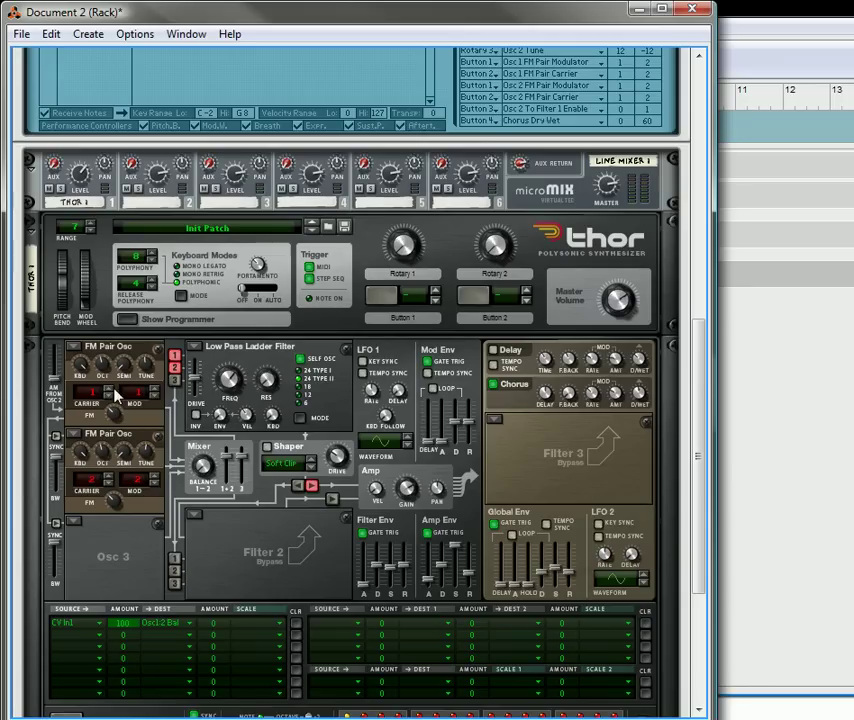
{"action": "scroll", "coordinate": [115, 395], "scroll_direction": "up", "scroll_amount": 4}
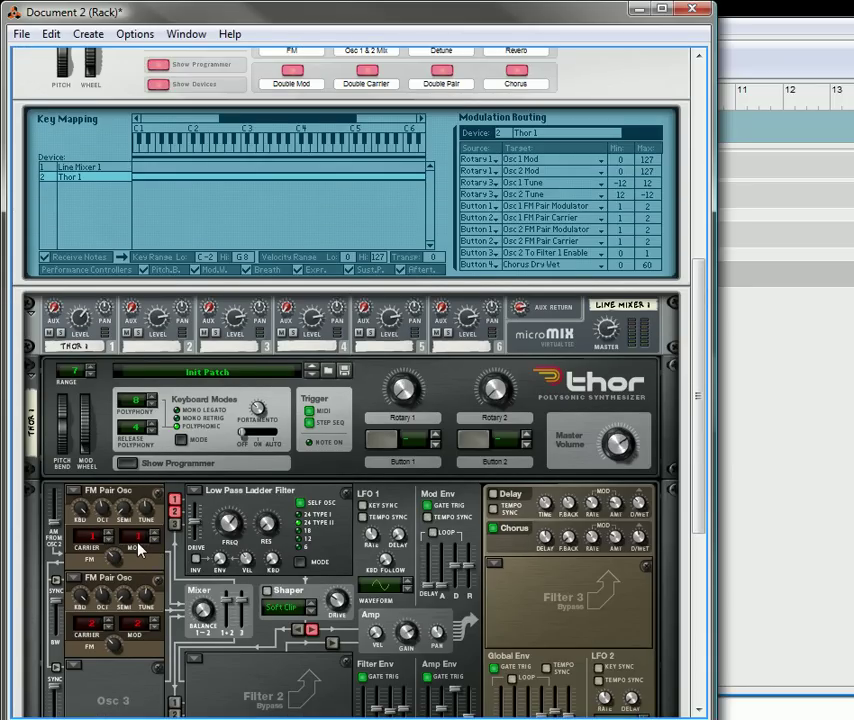
{"action": "scroll", "coordinate": [122, 591], "scroll_direction": "down", "scroll_amount": 3}
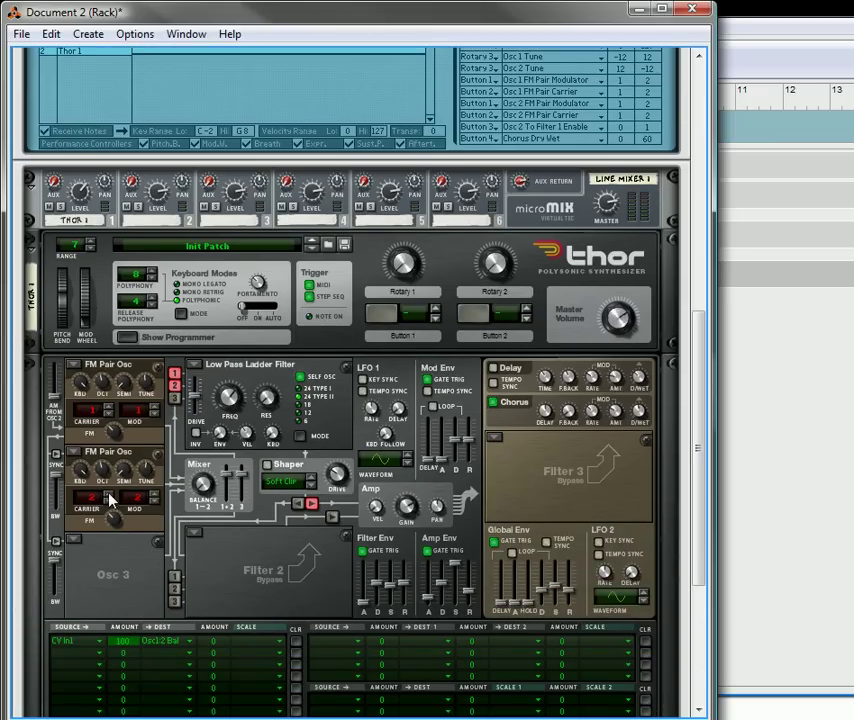
{"action": "left_click", "coordinate": [109, 496]}
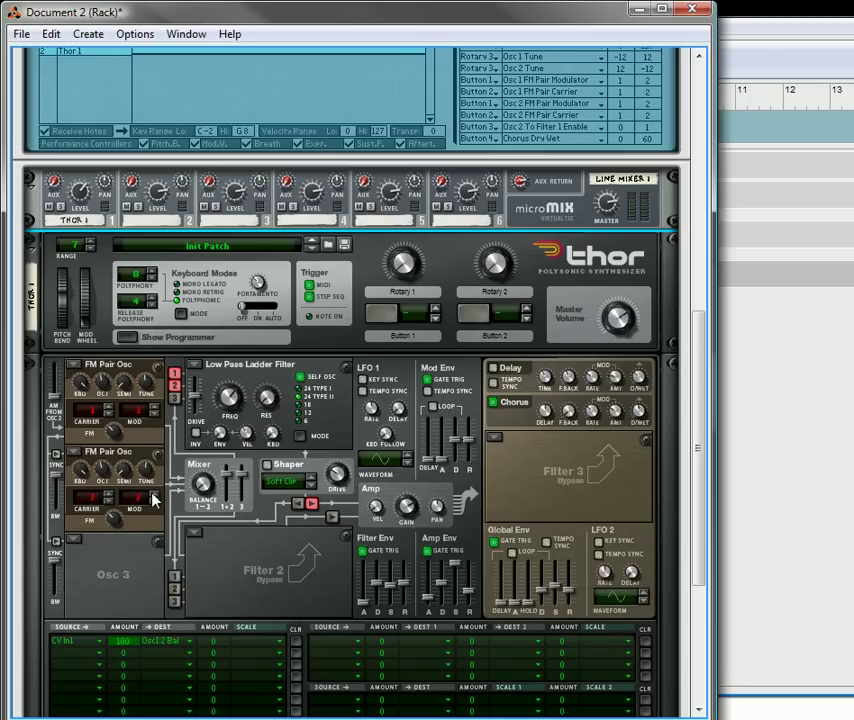
Set the modulation routing ranges of Osc 2 FM Pair Modulator and Osc 2 FM Pair Carrier to minimum 7 and maximum 14.
{"action": "scroll", "coordinate": [391, 296], "scroll_direction": "up", "scroll_amount": 3}
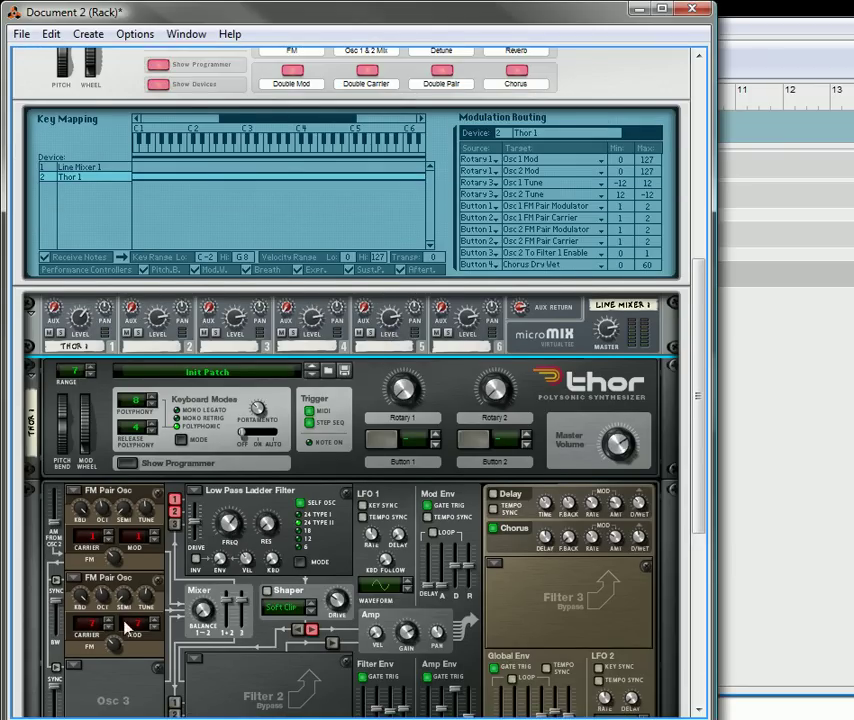
{"action": "scroll", "coordinate": [307, 490], "scroll_direction": "up", "scroll_amount": 1}
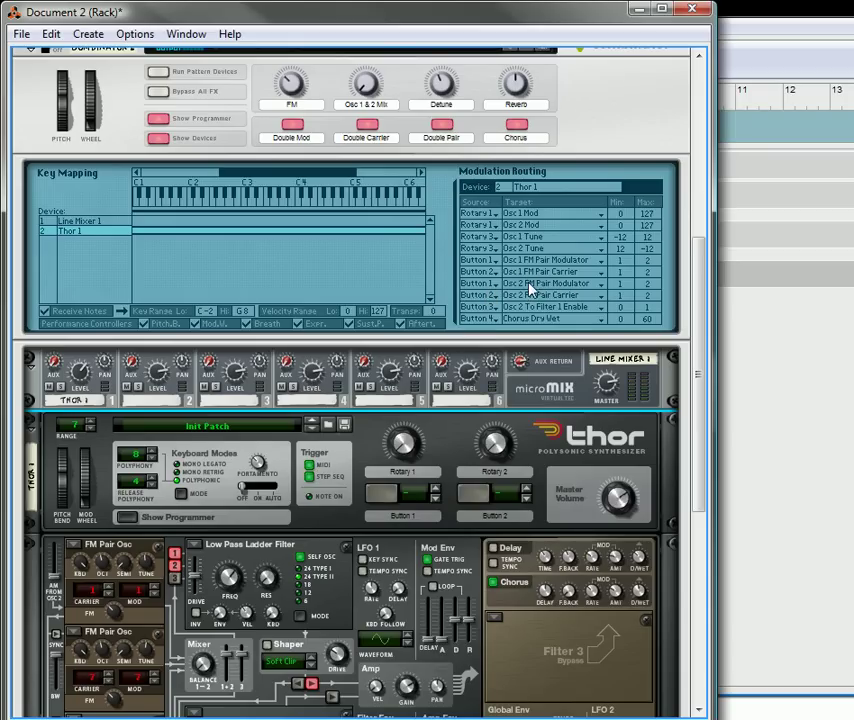
{"action": "left_click_drag", "start_coordinate": [627, 290], "coordinate": [665, 265]}
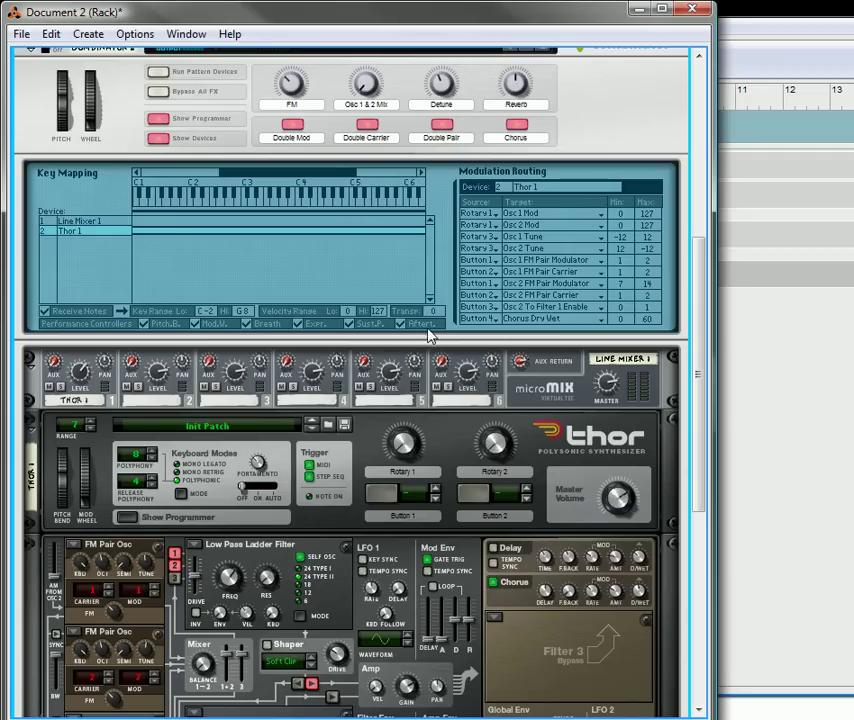
{"action": "left_click", "coordinate": [367, 124]}
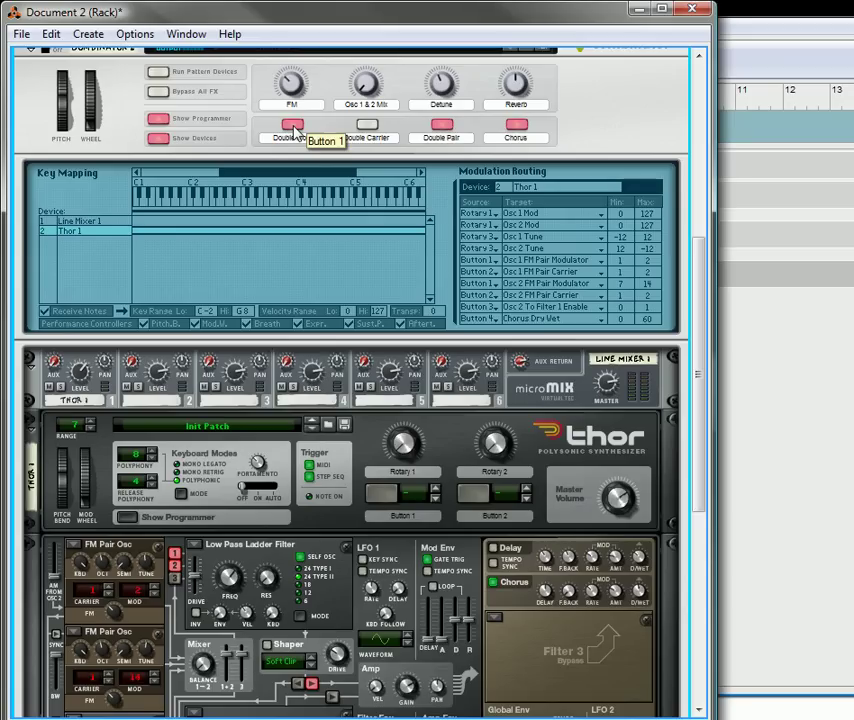
{"action": "left_click", "coordinate": [368, 125]}
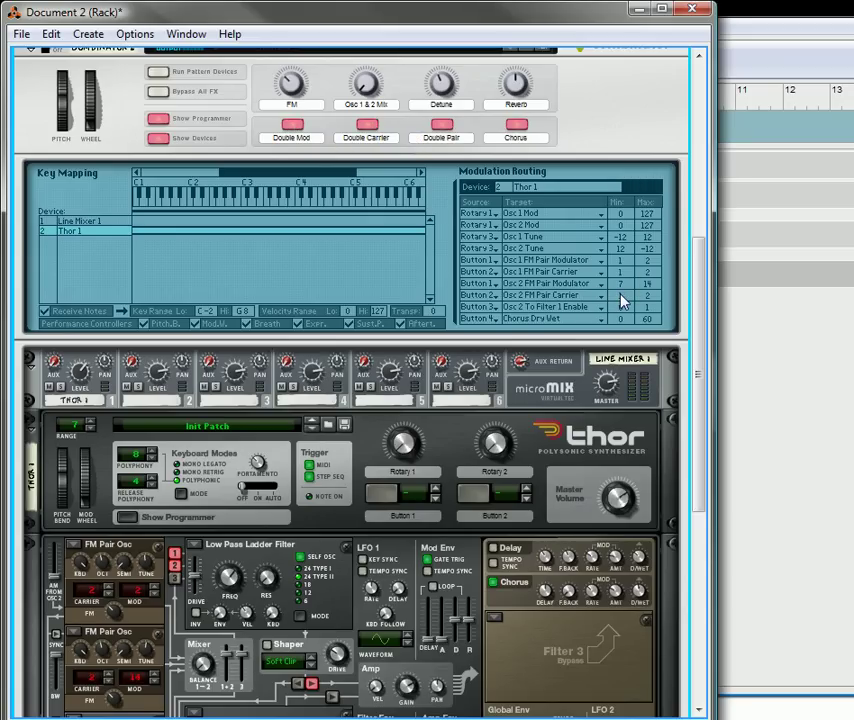
{"action": "left_click_drag", "start_coordinate": [626, 302], "coordinate": [637, 273]}
{"action": "left_click_drag", "start_coordinate": [660, 272], "coordinate": [668, 255]}
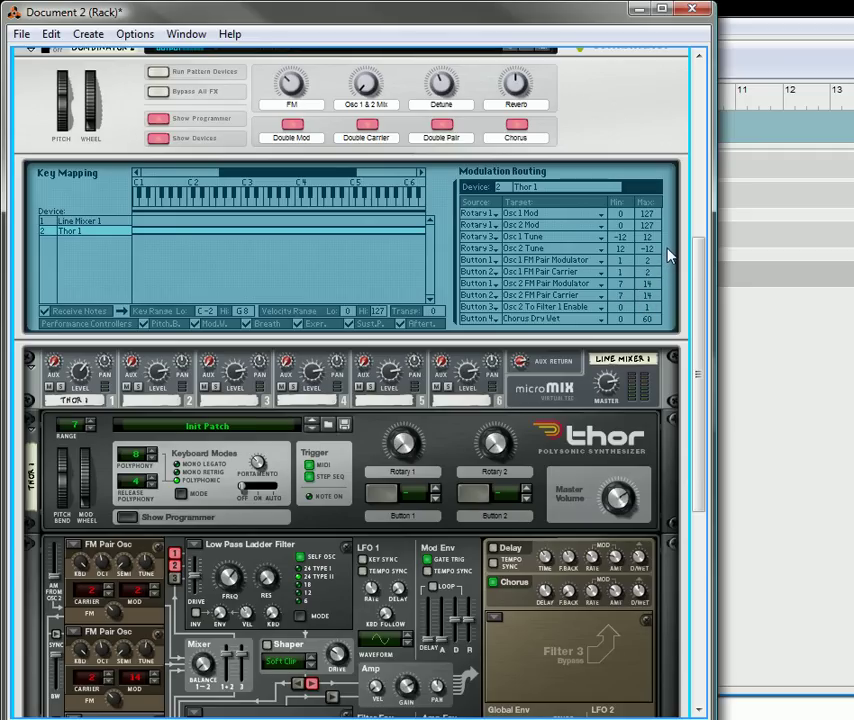
Test the Combinator's Double Mod and Double Carrier switches by toggling them, leaving both turned off.
{"action": "left_click", "coordinate": [294, 125]}
{"action": "left_click", "coordinate": [294, 125]}
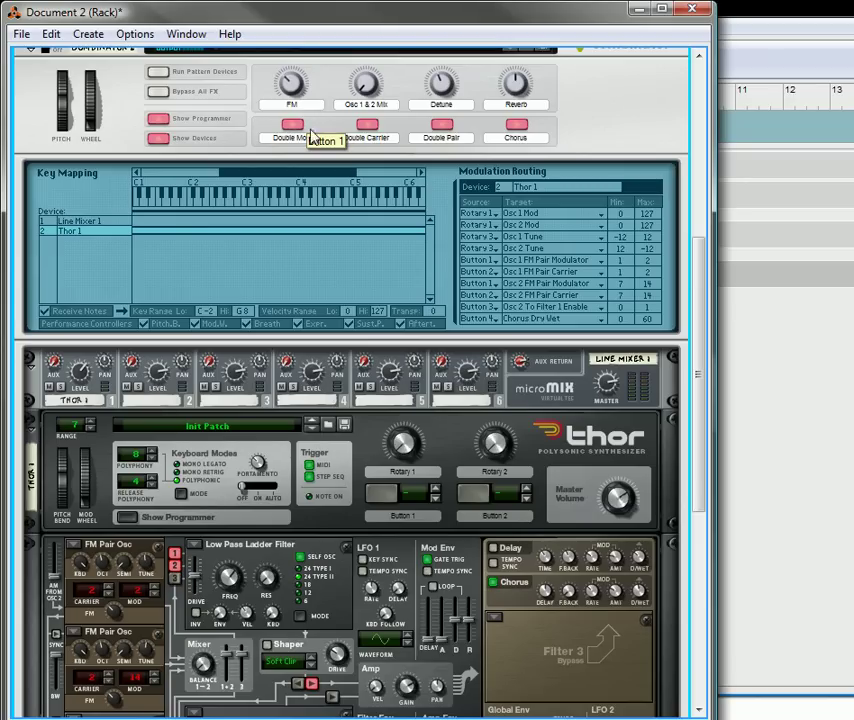
{"action": "left_click", "coordinate": [368, 126]}
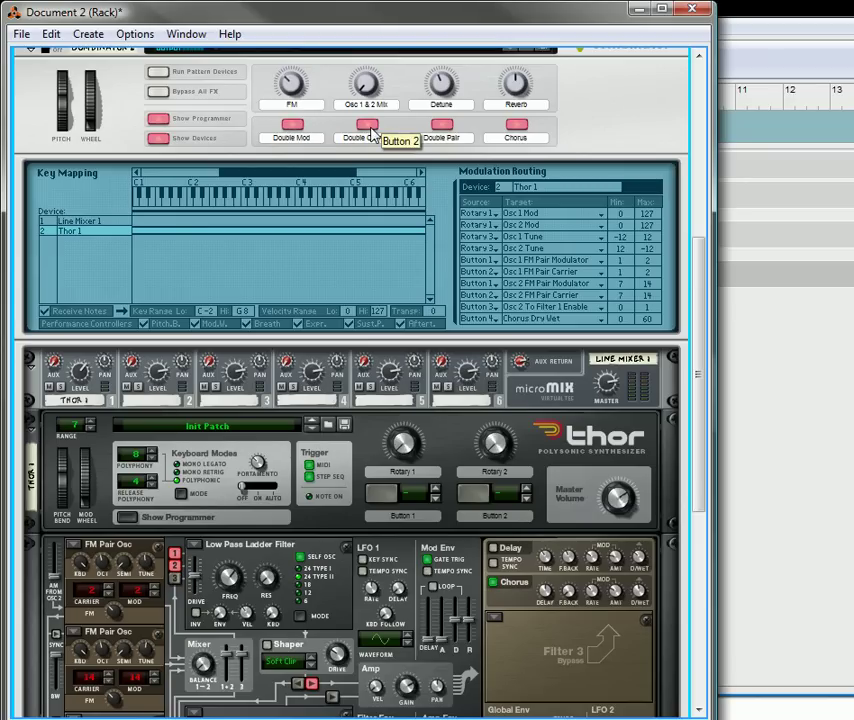
{"action": "left_click", "coordinate": [368, 126]}
{"action": "left_click", "coordinate": [294, 125]}
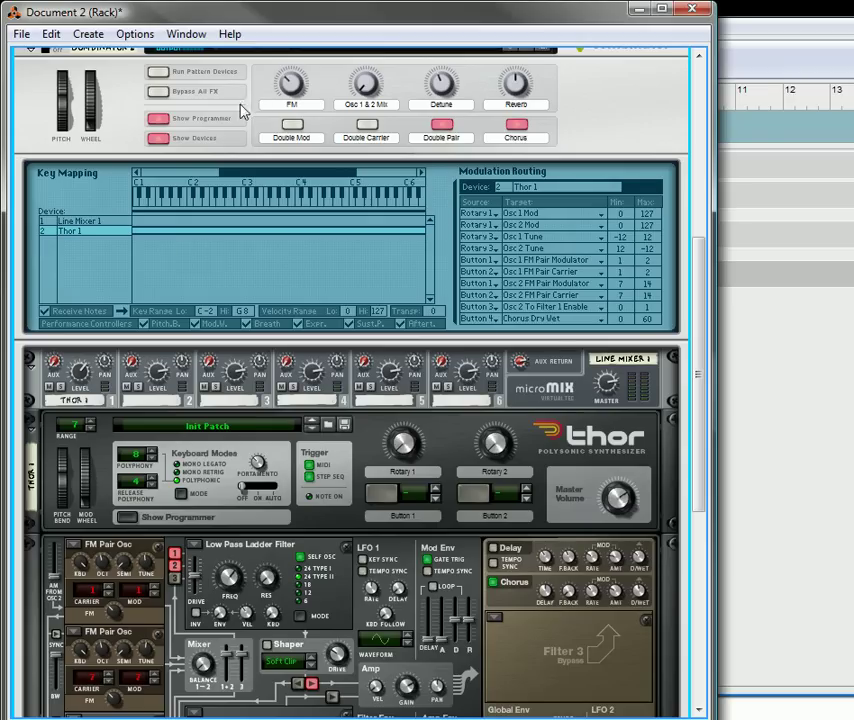
{"action": "left_click", "coordinate": [295, 126]}
{"action": "left_click", "coordinate": [368, 126]}
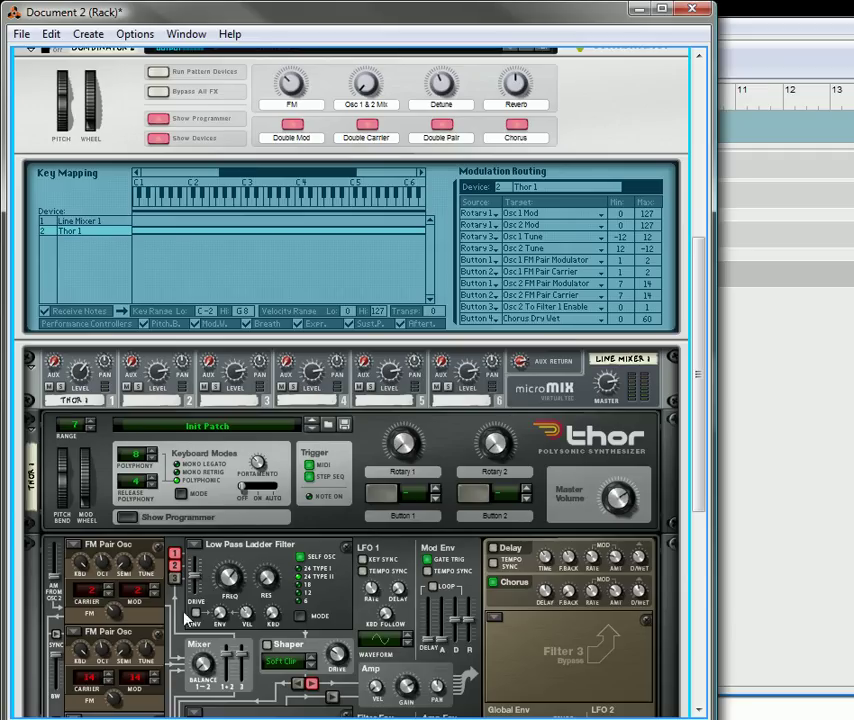
{"action": "left_click", "coordinate": [295, 124]}
{"action": "left_click", "coordinate": [368, 125]}
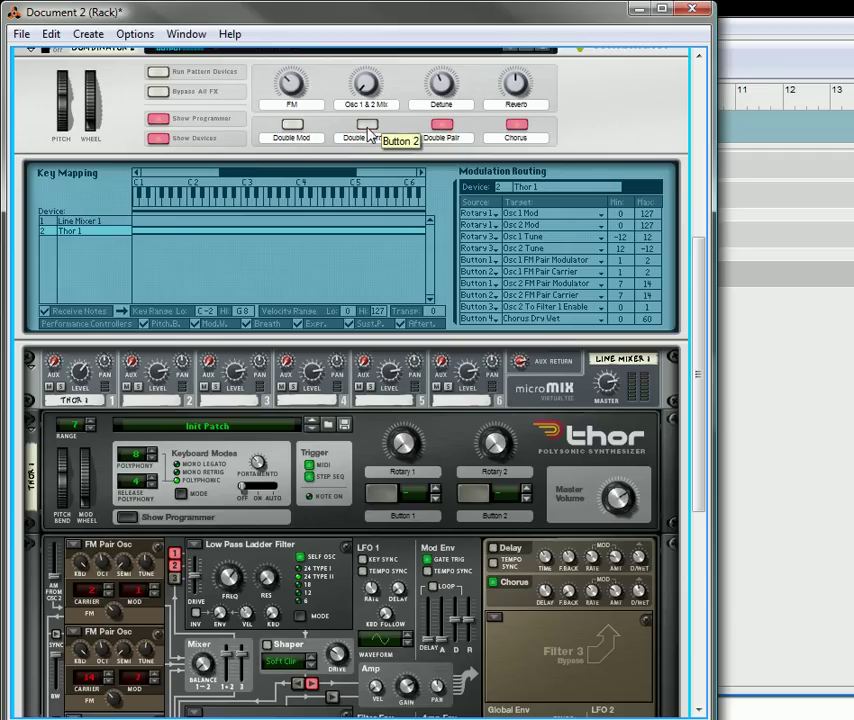
Hide Thor 1's programmer and duplicate the synthesizer inside the Combinator.
{"action": "scroll", "coordinate": [260, 300], "scroll_direction": "down", "scroll_amount": 5}
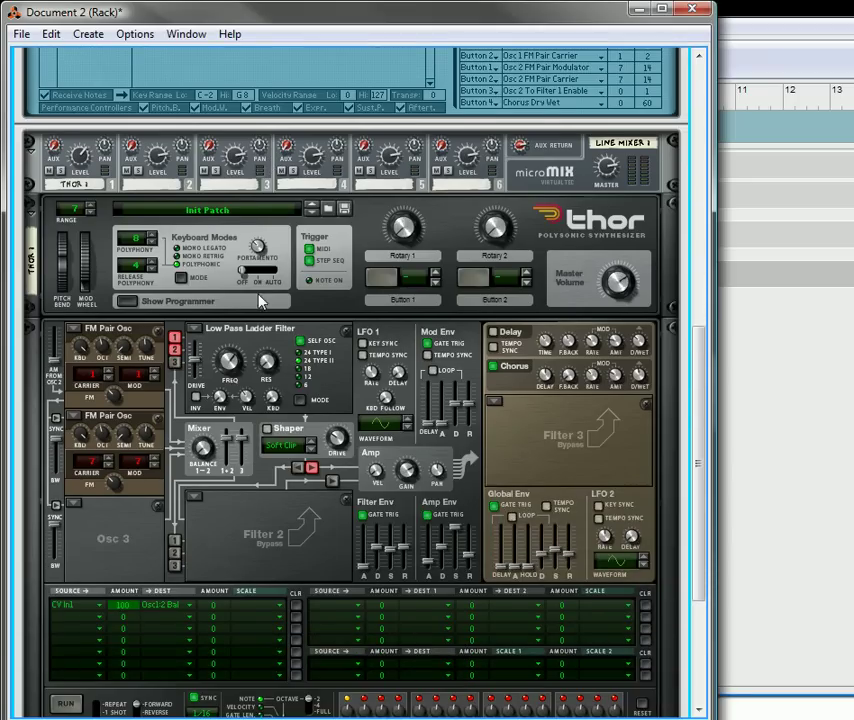
{"action": "left_click", "coordinate": [140, 302]}
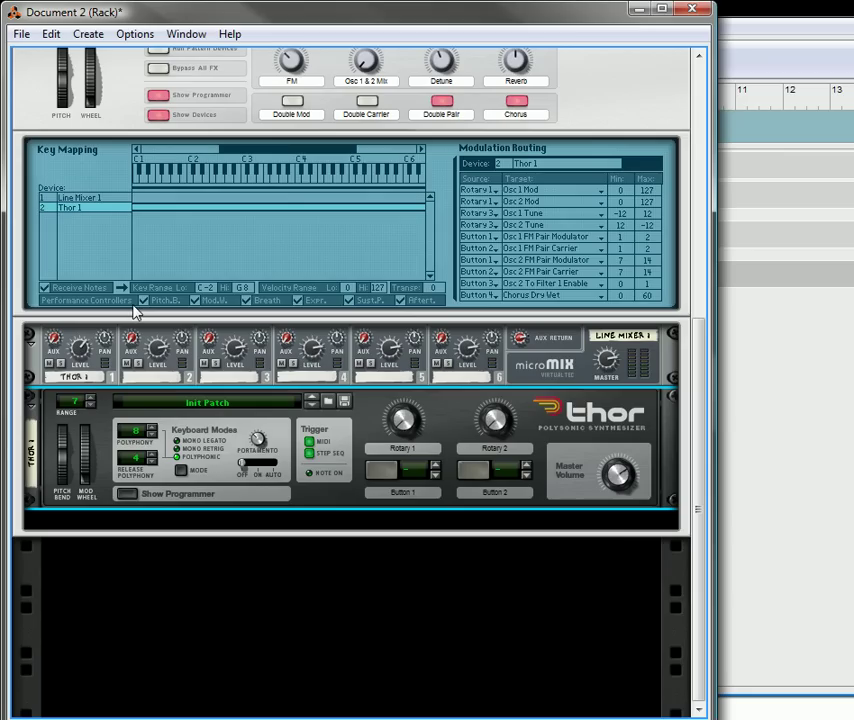
{"action": "right_click", "coordinate": [318, 508]}
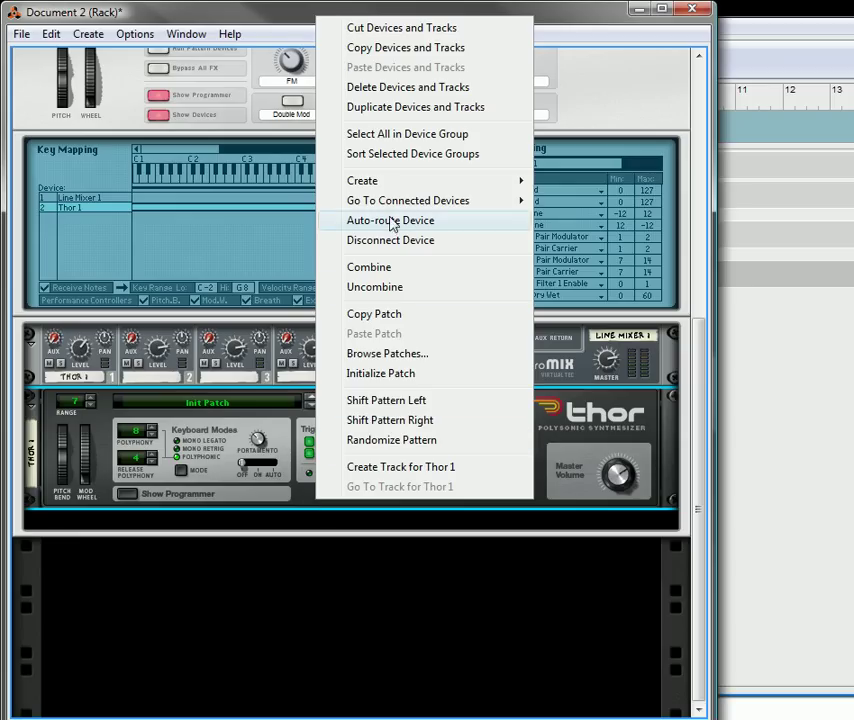
{"action": "mouse_move", "coordinate": [393, 180]}
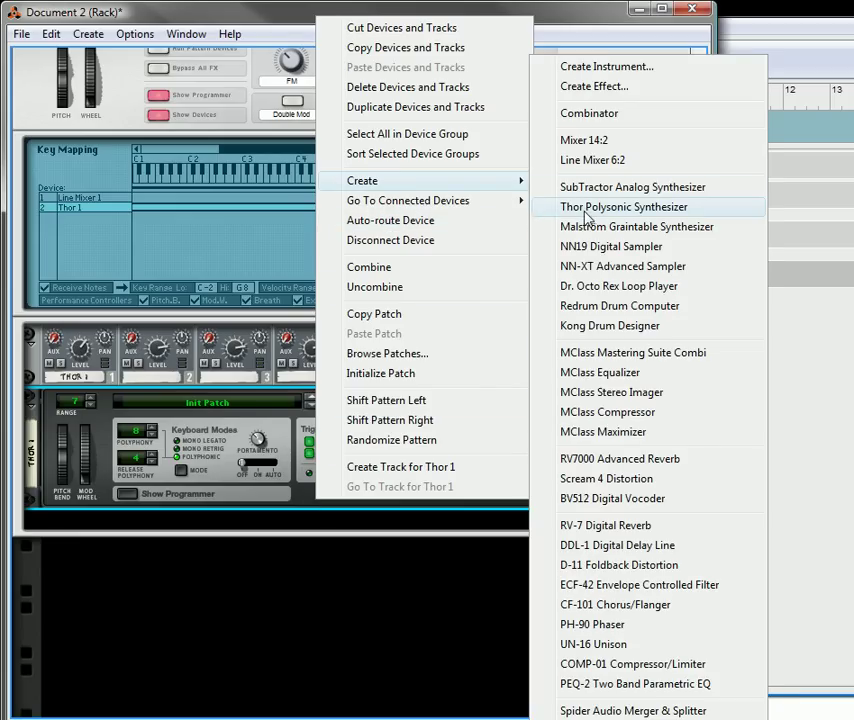
{"action": "left_click", "coordinate": [404, 108]}
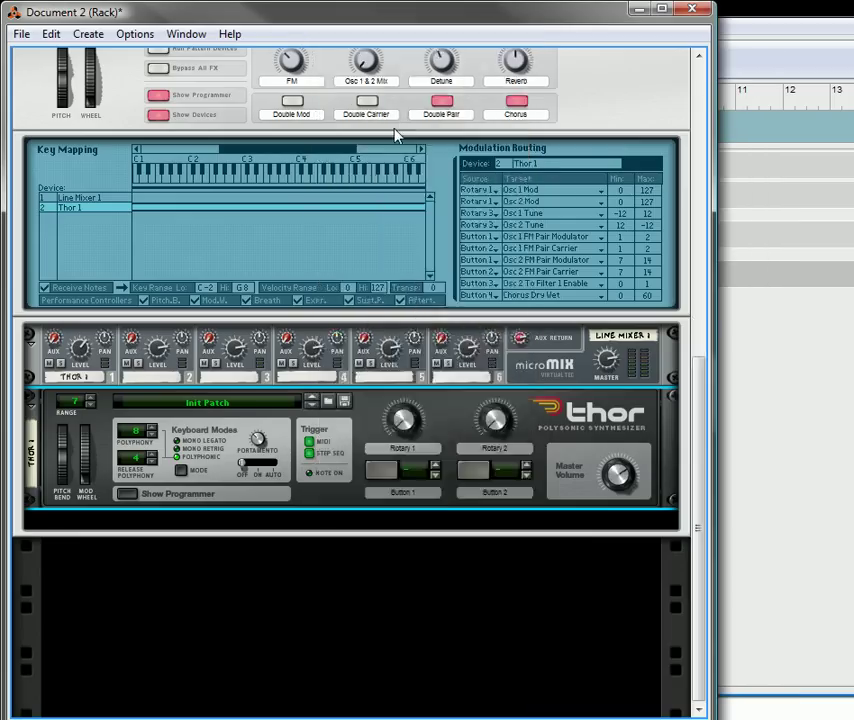
Create four more duplicates of Thor so the Combinator holds six Thor synthesizers.
{"action": "right_click", "coordinate": [322, 487]}
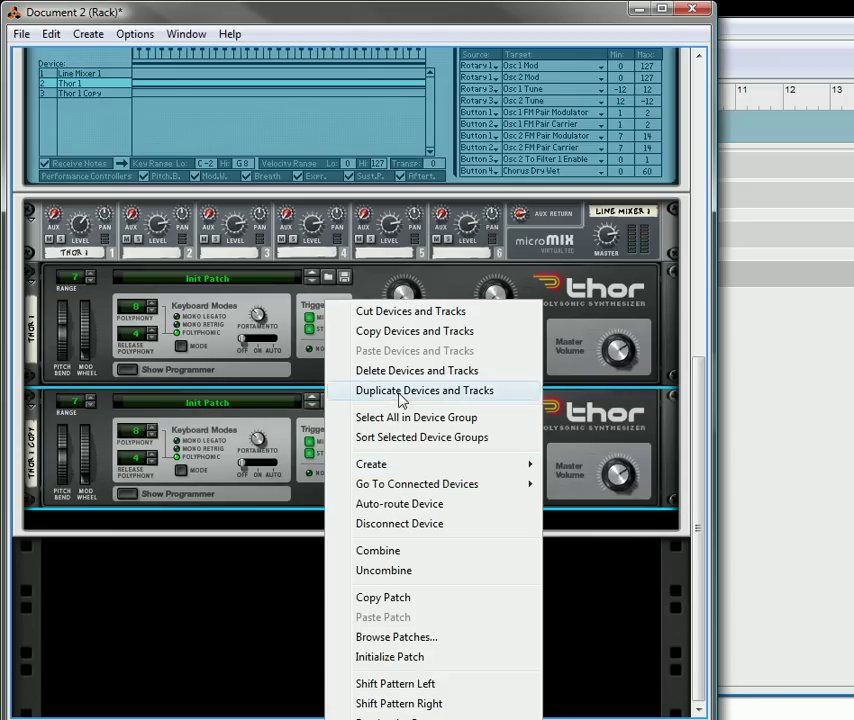
{"action": "left_click", "coordinate": [400, 391]}
{"action": "right_click", "coordinate": [355, 575]}
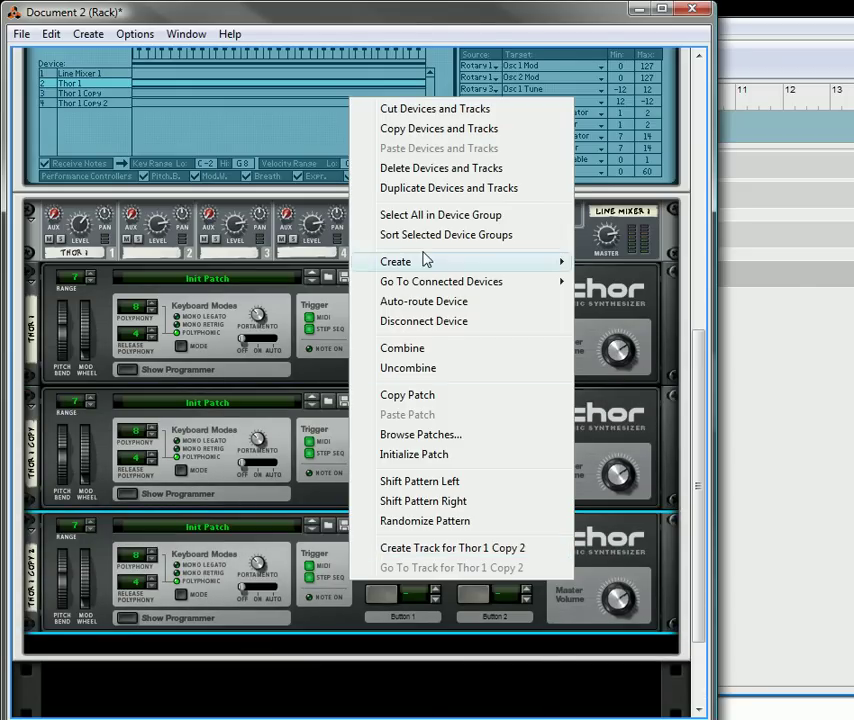
{"action": "left_click", "coordinate": [428, 190]}
{"action": "right_click", "coordinate": [345, 644]}
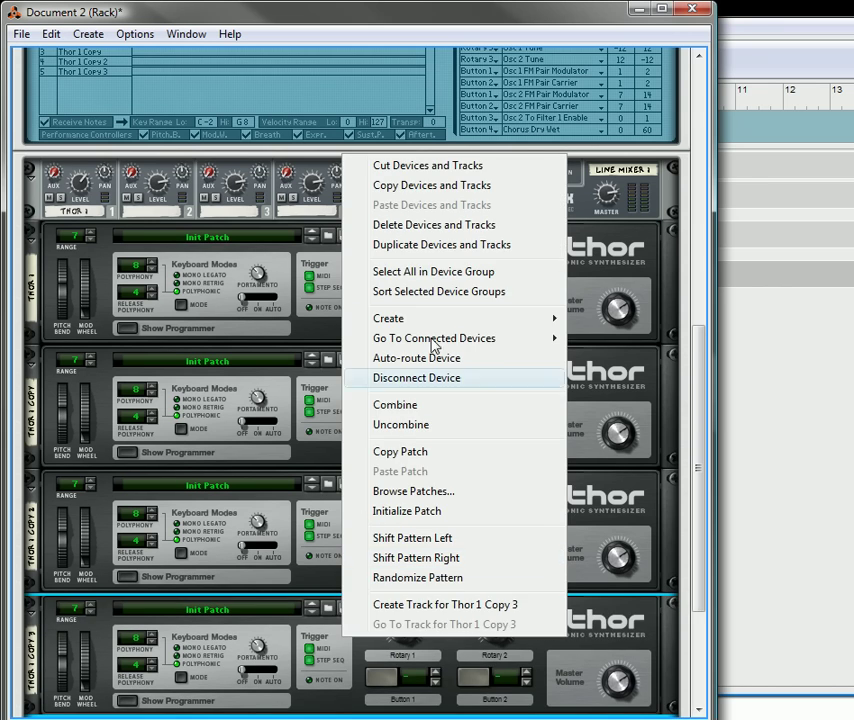
{"action": "left_click", "coordinate": [423, 246]}
{"action": "right_click", "coordinate": [351, 644]}
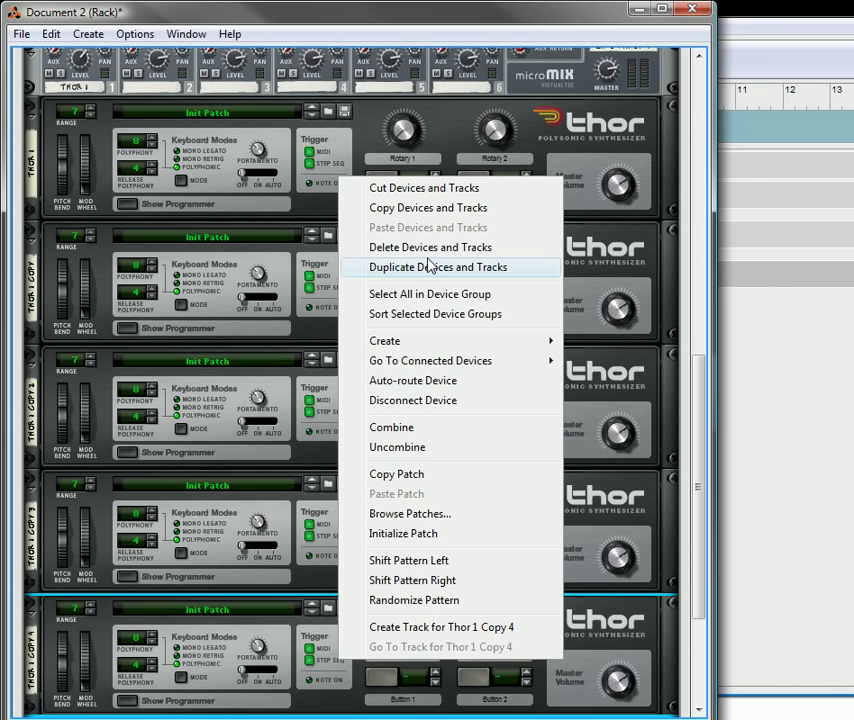
{"action": "left_click", "coordinate": [395, 268]}
On the rear of the rack, cable the main audio outputs of the five Thor copies to Line Mixer 1 channels 2 through 6.
{"action": "scroll", "coordinate": [164, 272], "scroll_direction": "up", "scroll_amount": 5}
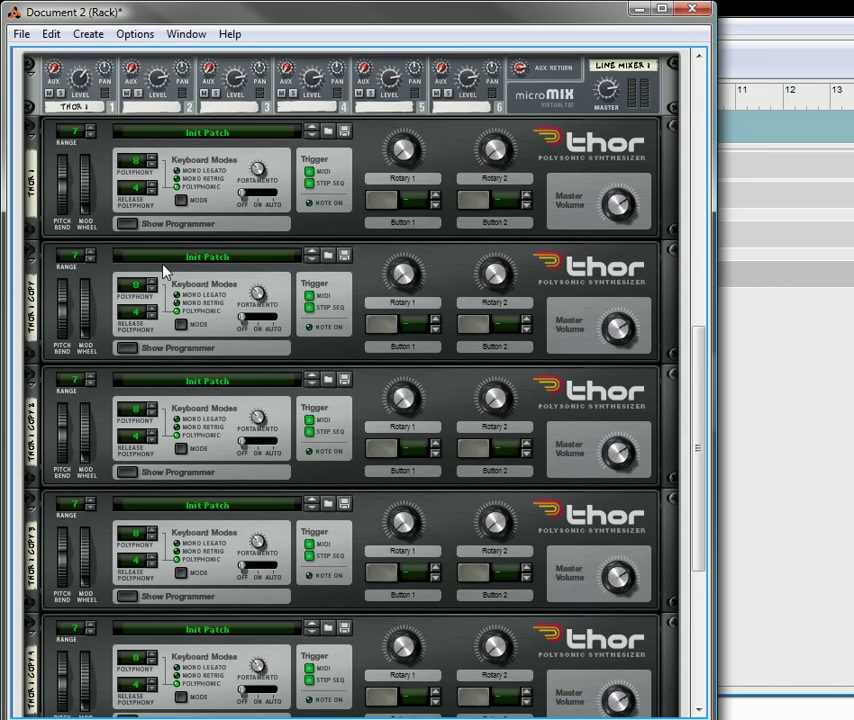
{"action": "key", "text": "Tab"}
{"action": "left_click_drag", "start_coordinate": [630, 272], "coordinate": [139, 80]}
{"action": "mouse_move", "coordinate": [216, 80]}
{"action": "left_mouse_down"}
{"action": "mouse_move", "coordinate": [308, 190]}
{"action": "mouse_move", "coordinate": [575, 378]}
{"action": "mouse_move", "coordinate": [630, 400]}
{"action": "left_mouse_up"}
{"action": "left_click_drag", "start_coordinate": [630, 521], "coordinate": [295, 79]}
{"action": "left_click_drag", "start_coordinate": [370, 82], "coordinate": [446, 152]}
{"action": "scroll", "coordinate": [640, 648], "scroll_direction": "down", "scroll_amount": 2}
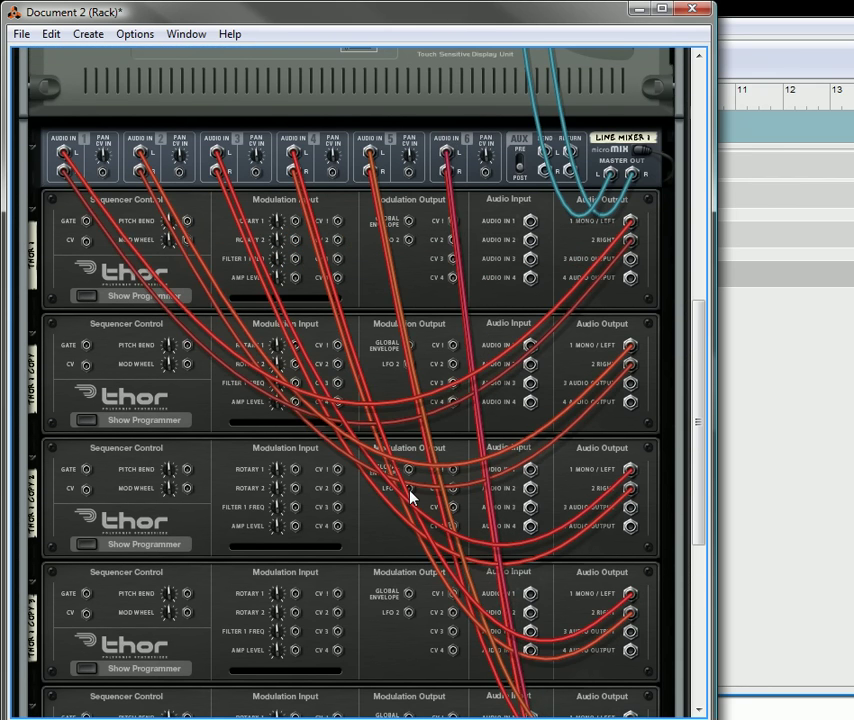
{"action": "key", "text": "Tab"}
Set the levels of Line Mixer 1 channels 2 through 6 to 80.
{"action": "scroll", "coordinate": [410, 497], "scroll_direction": "down", "scroll_amount": 1}
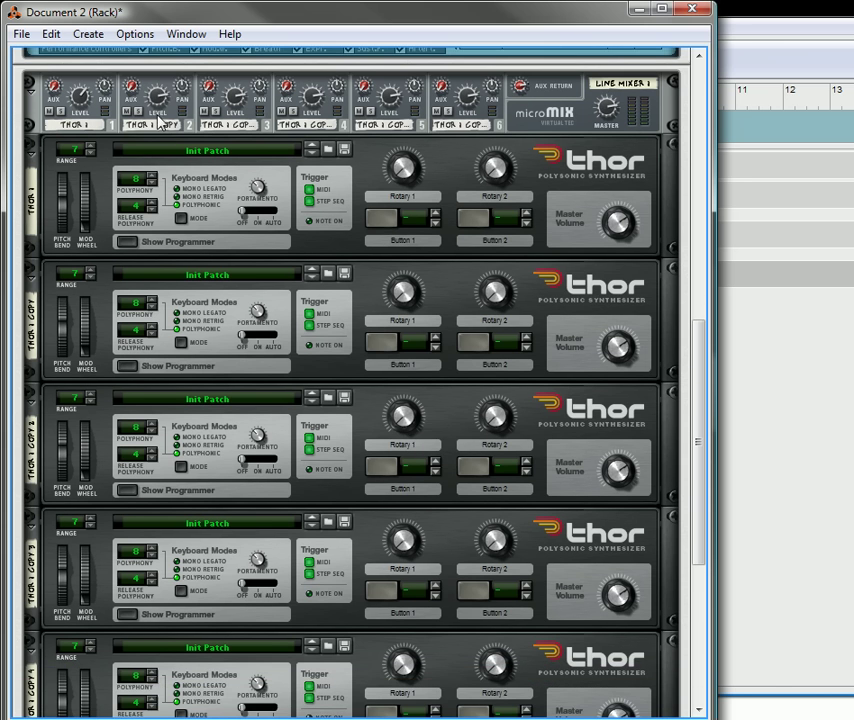
{"action": "left_click_drag", "start_coordinate": [160, 102], "coordinate": [163, 128]}
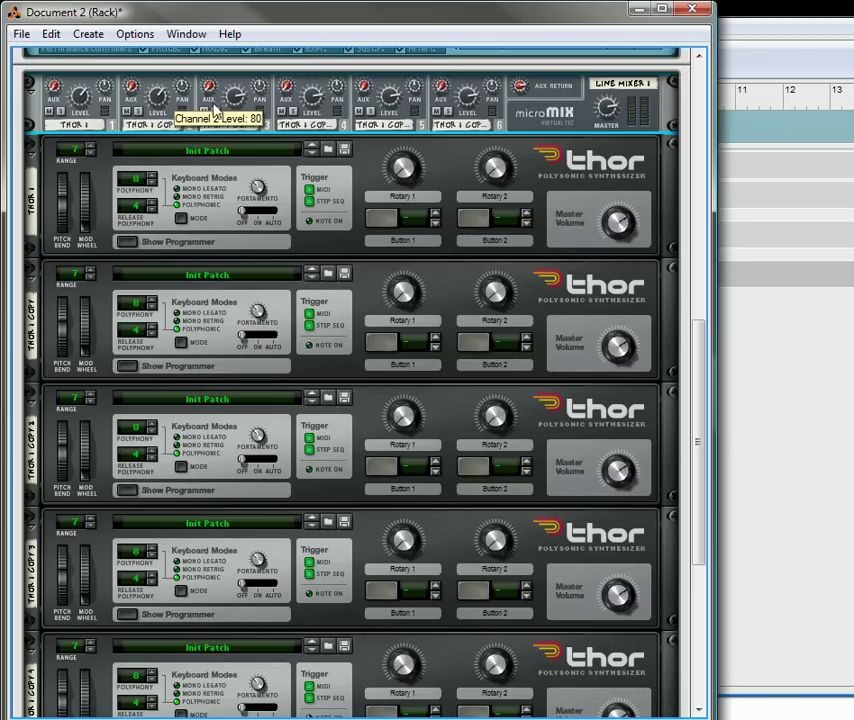
{"action": "left_click_drag", "start_coordinate": [240, 100], "coordinate": [243, 140]}
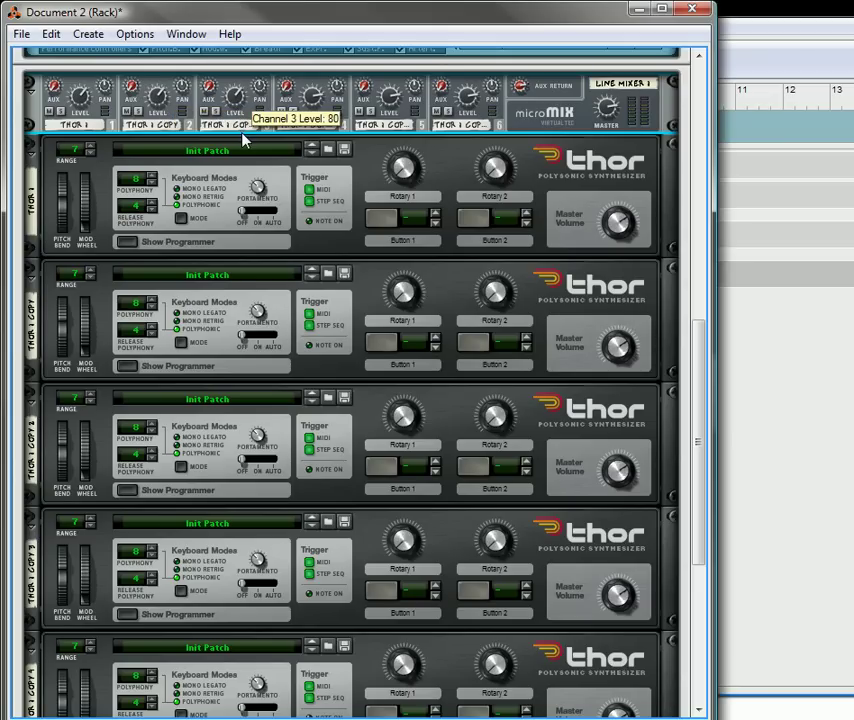
{"action": "left_click_drag", "start_coordinate": [311, 96], "coordinate": [332, 139]}
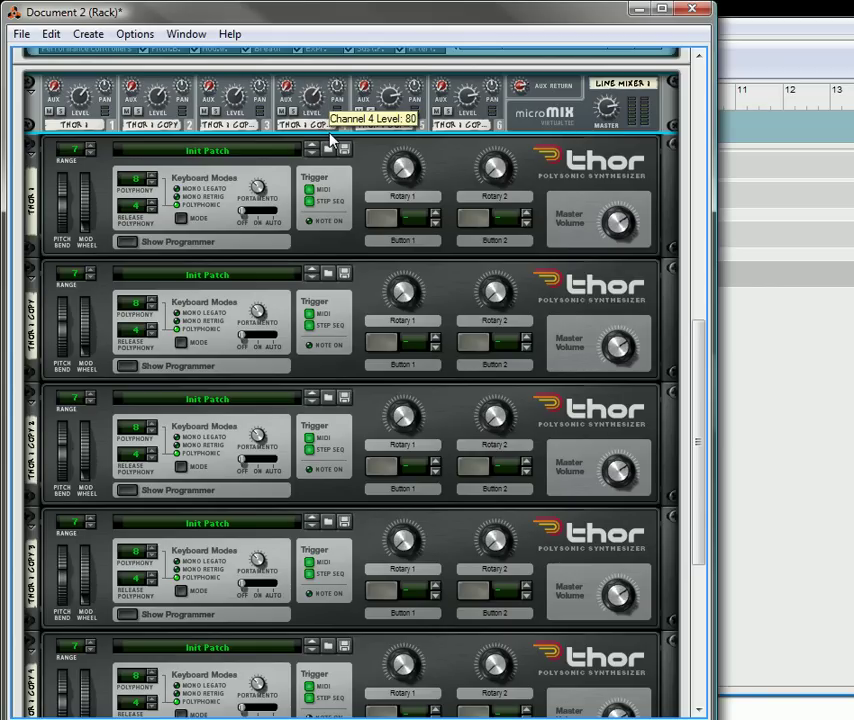
{"action": "left_click_drag", "start_coordinate": [389, 96], "coordinate": [405, 160]}
{"action": "left_click_drag", "start_coordinate": [470, 112], "coordinate": [477, 136]}
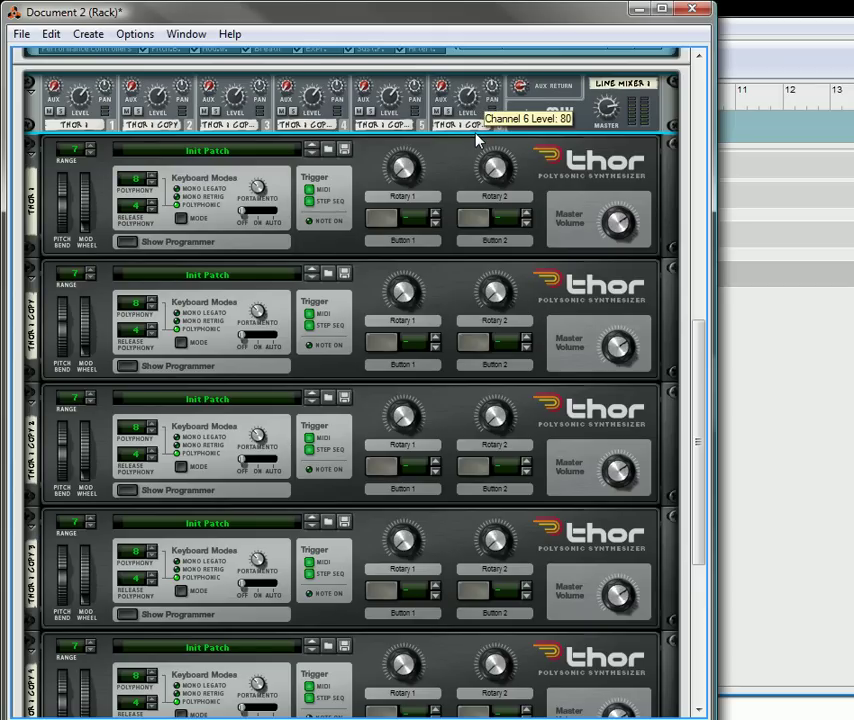
{"action": "scroll", "coordinate": [210, 203], "scroll_direction": "up", "scroll_amount": 8}
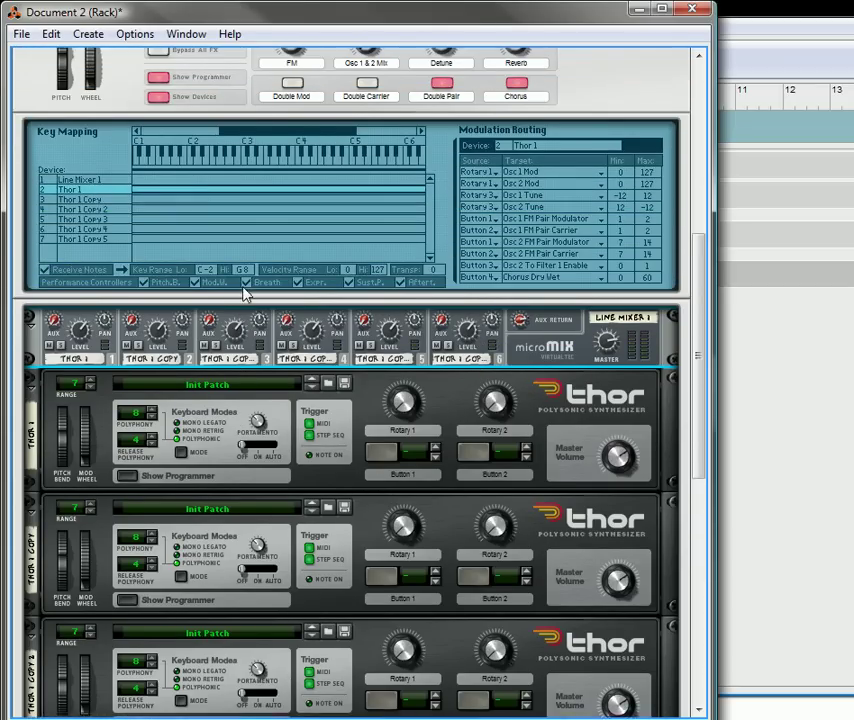
{"action": "scroll", "coordinate": [283, 320], "scroll_direction": "down", "scroll_amount": 8}
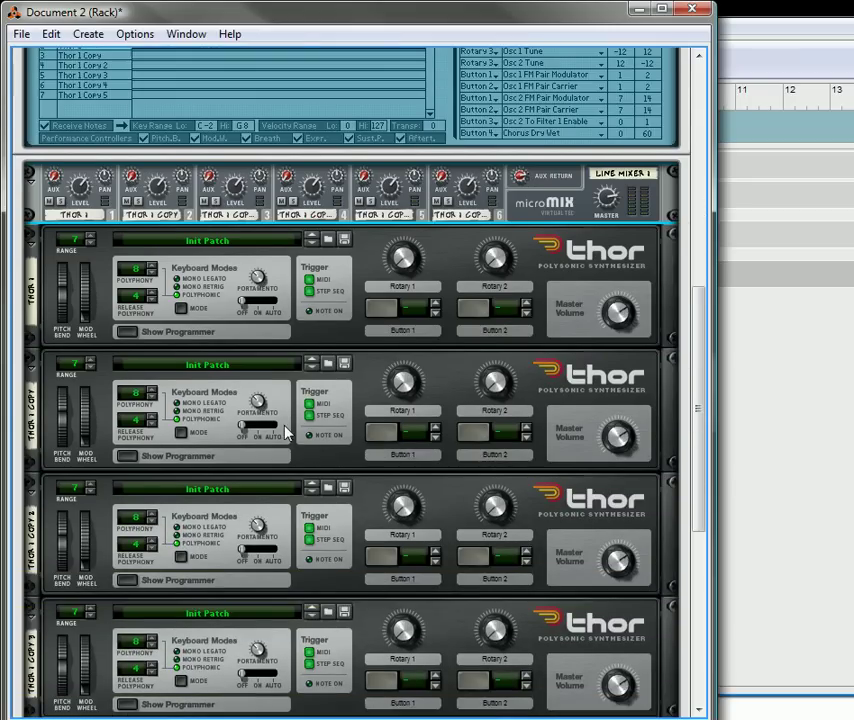
{"action": "scroll", "coordinate": [226, 559], "scroll_direction": "down", "scroll_amount": 1}
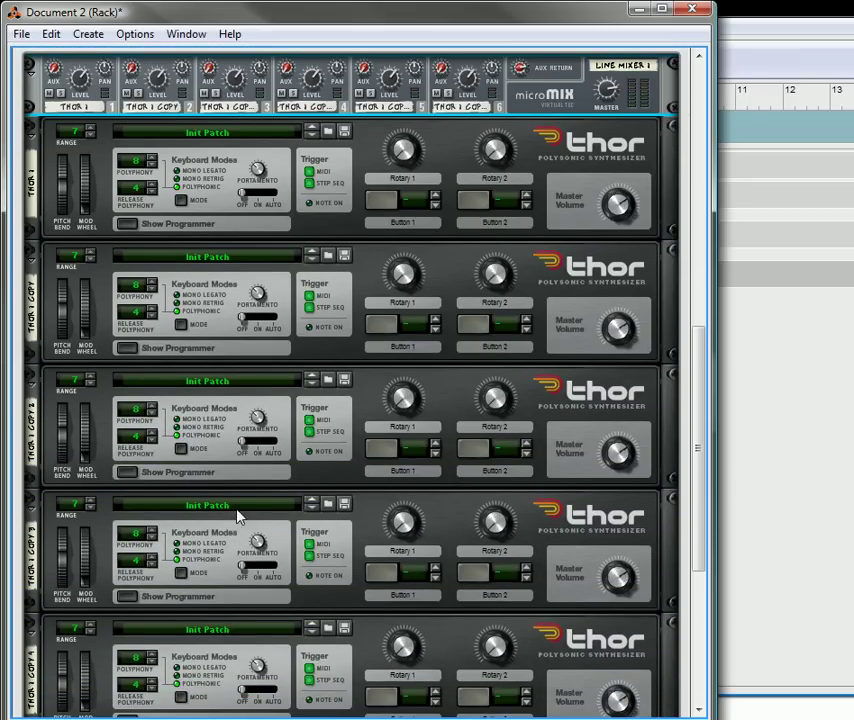
Set Thor 1 Copy's first FM Pair oscillator to carrier 2 and modulator 2, and its second to carrier 8 and modulator 8.
{"action": "scroll", "coordinate": [238, 518], "scroll_direction": "down", "scroll_amount": 1}
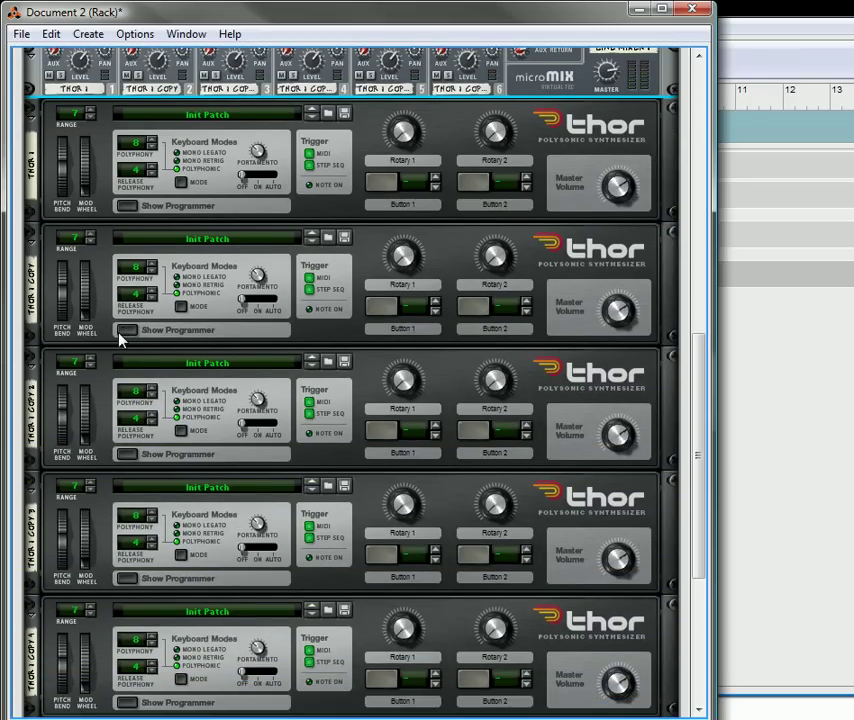
{"action": "left_click", "coordinate": [122, 334]}
{"action": "scroll", "coordinate": [127, 345], "scroll_direction": "up", "scroll_amount": 2}
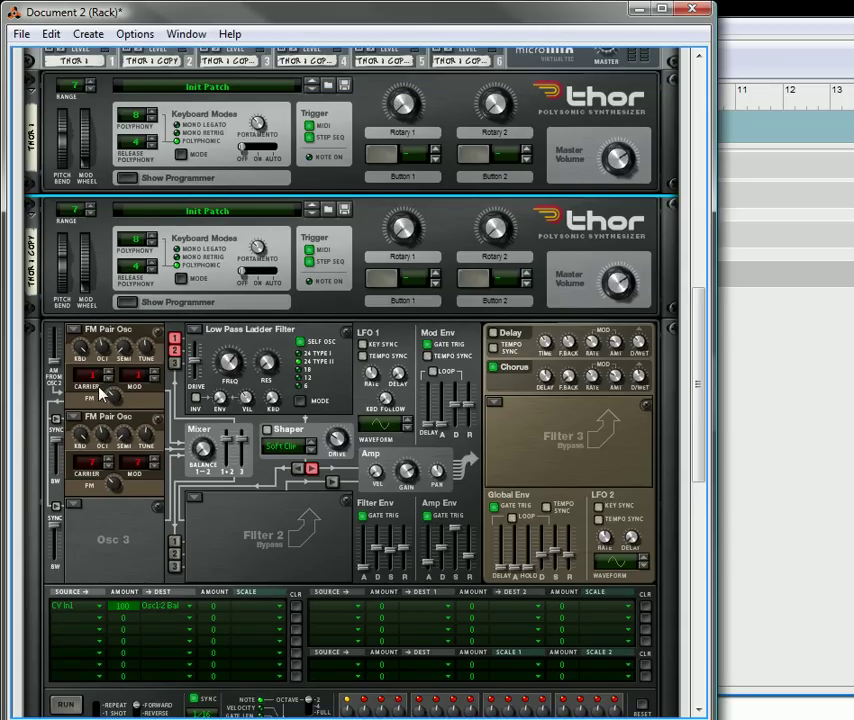
{"action": "left_click", "coordinate": [107, 373]}
{"action": "left_click", "coordinate": [155, 376]}
{"action": "left_click", "coordinate": [109, 462]}
{"action": "left_click", "coordinate": [157, 464]}
Set Thor 1 Copy 2's first FM Pair oscillator to carrier 3 and modulator 3, and its second to carrier 9 and modulator 9.
{"action": "scroll", "coordinate": [136, 507], "scroll_direction": "down", "scroll_amount": 10}
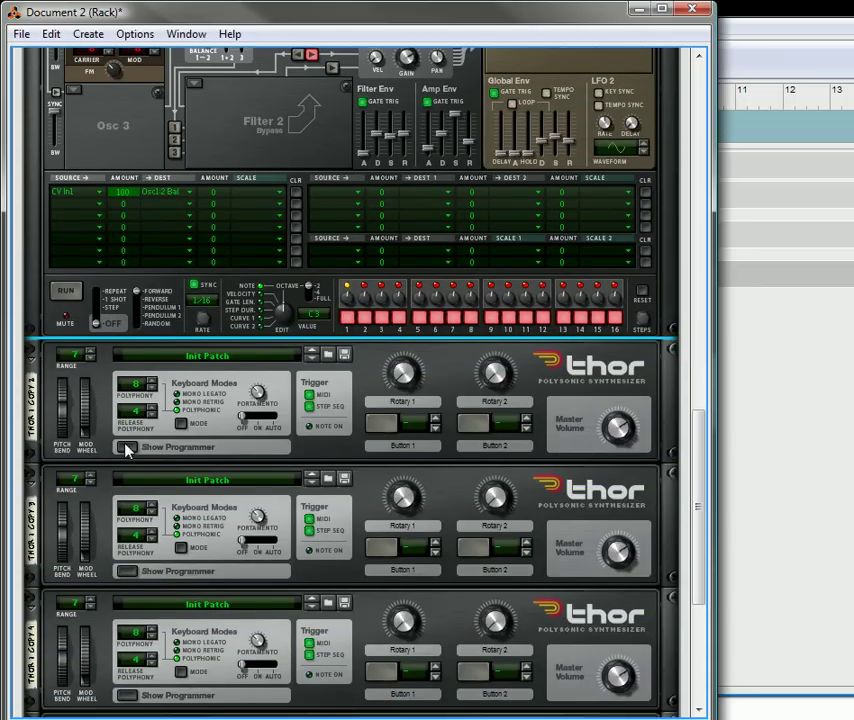
{"action": "left_click", "coordinate": [127, 448]}
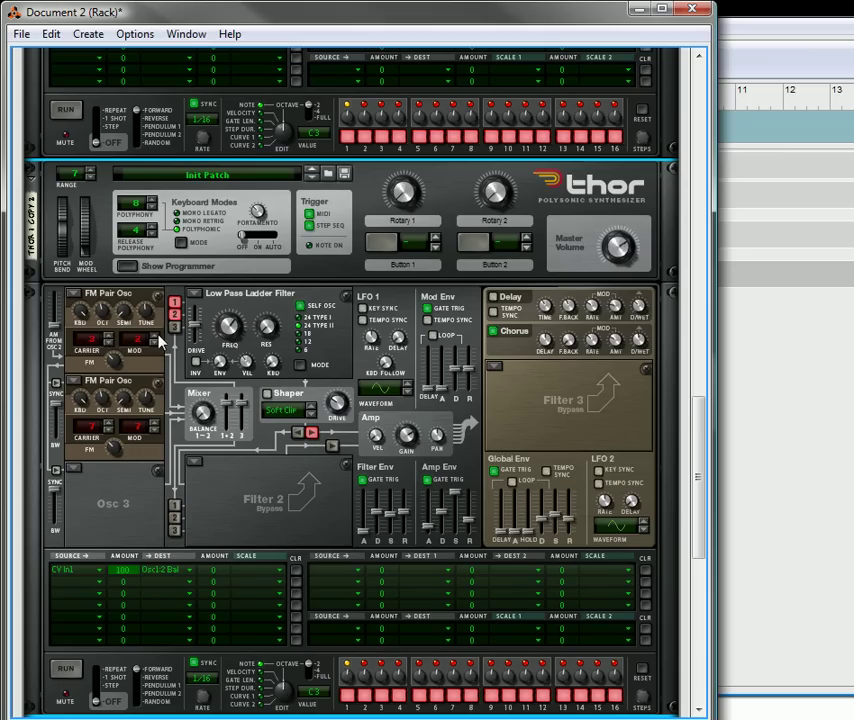
{"action": "left_click", "coordinate": [109, 428]}
{"action": "left_click", "coordinate": [151, 425]}
{"action": "scroll", "coordinate": [170, 575], "scroll_direction": "down", "scroll_amount": 5}
{"action": "scroll", "coordinate": [152, 452], "scroll_direction": "up", "scroll_amount": 1}
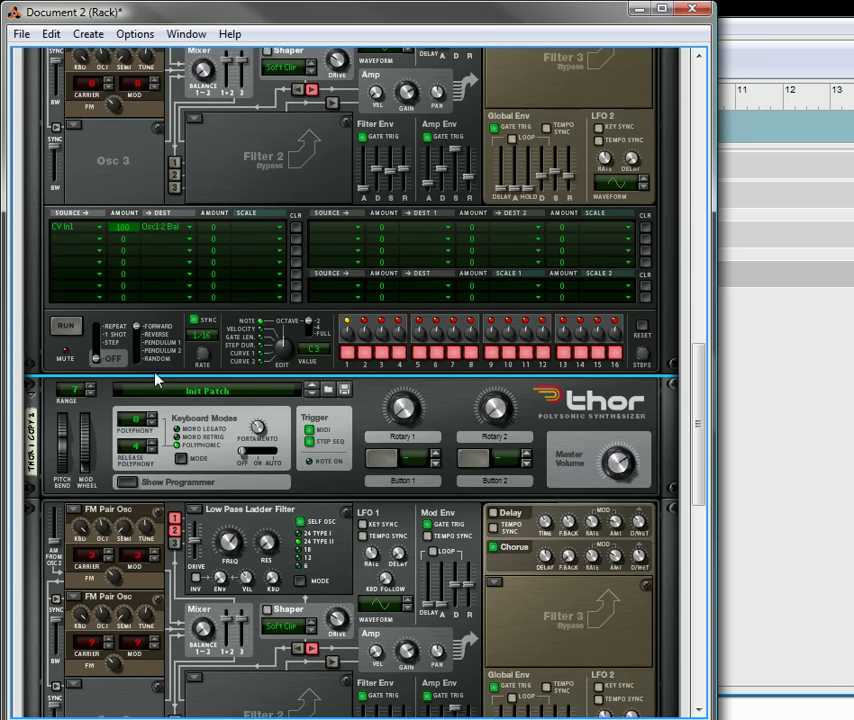
In Combinator 2's modulation routing for Thor 1 Copy, assign Rotary 1 to Osc 1 Mod in the first two rows.
{"action": "scroll", "coordinate": [148, 392], "scroll_direction": "up", "scroll_amount": 10}
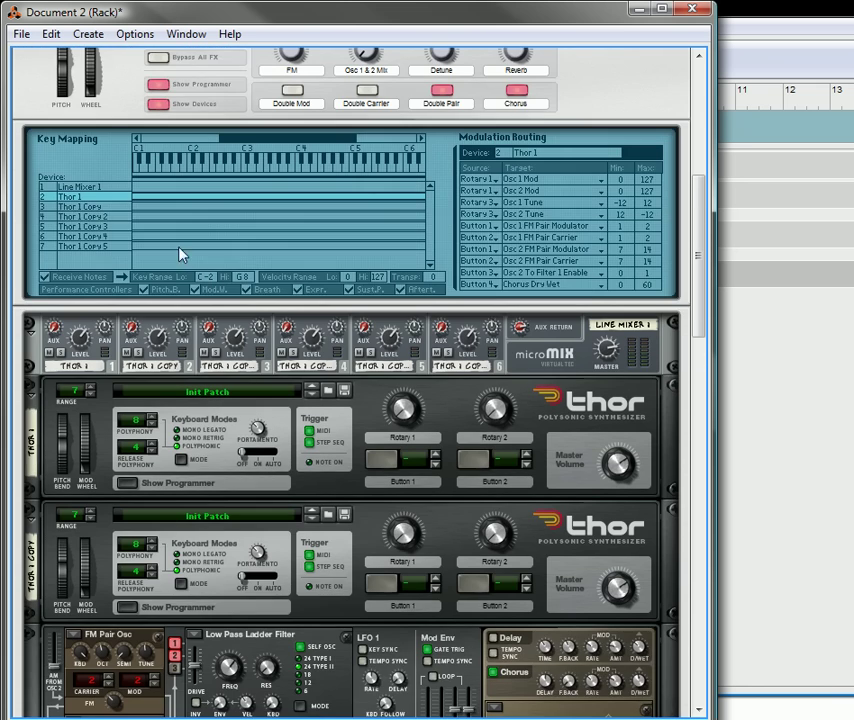
{"action": "left_click", "coordinate": [107, 207]}
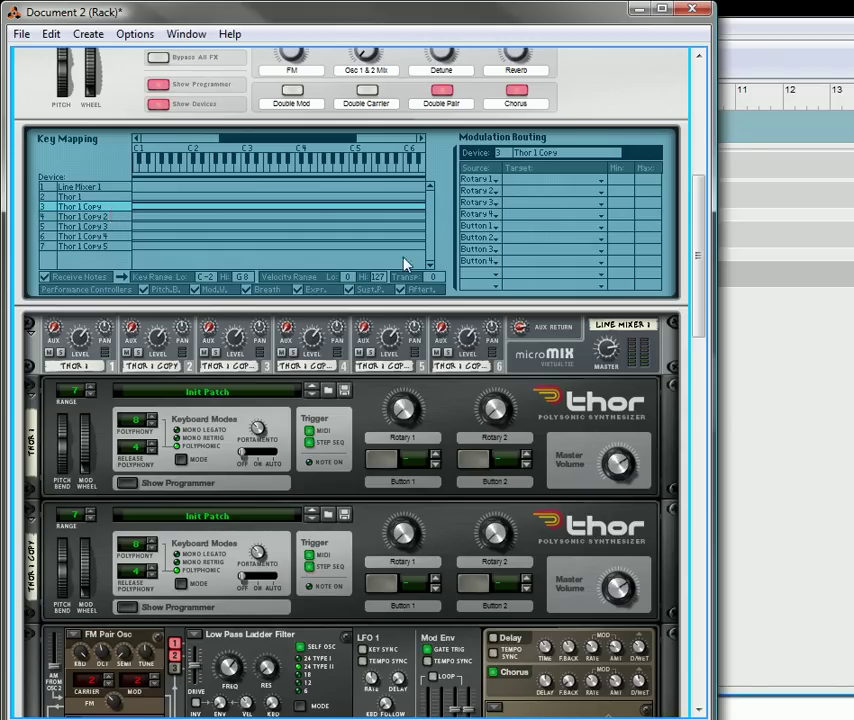
{"action": "scroll", "coordinate": [450, 313], "scroll_direction": "up", "scroll_amount": 5}
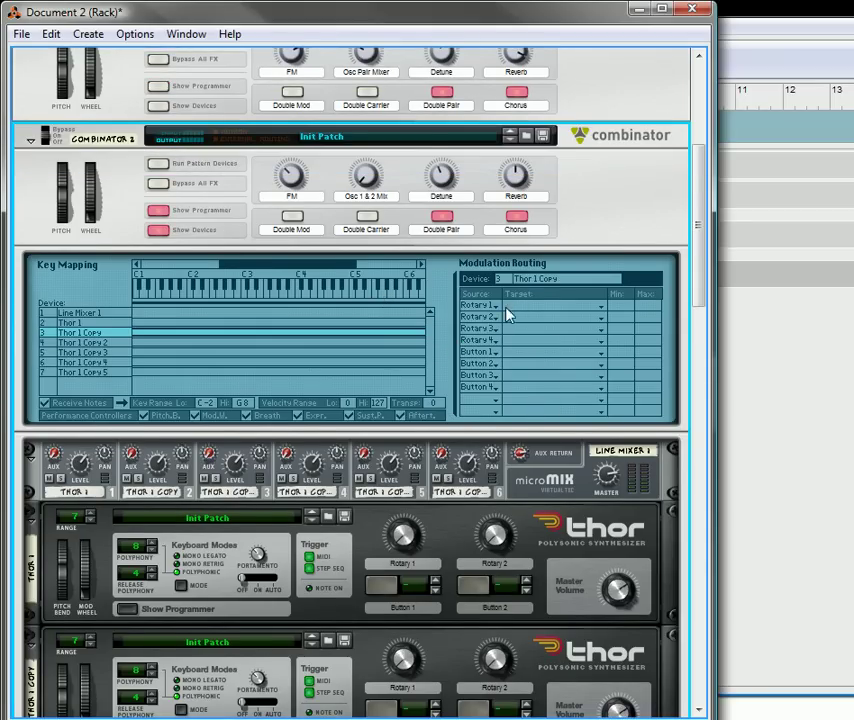
{"action": "left_click", "coordinate": [483, 317]}
{"action": "left_click", "coordinate": [509, 364]}
{"action": "left_click", "coordinate": [521, 310]}
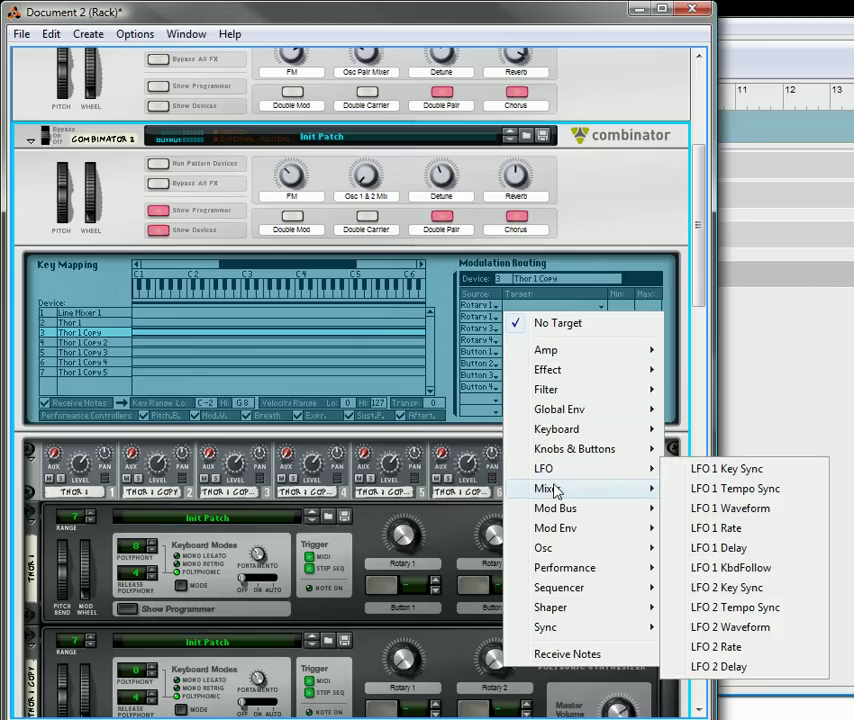
{"action": "mouse_move", "coordinate": [557, 551]}
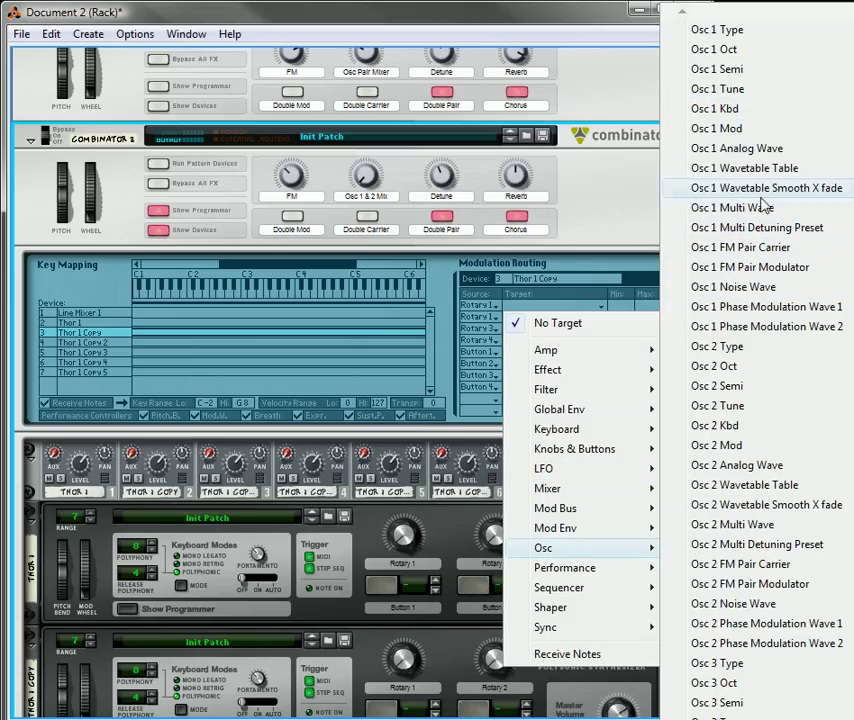
{"action": "left_click", "coordinate": [728, 128]}
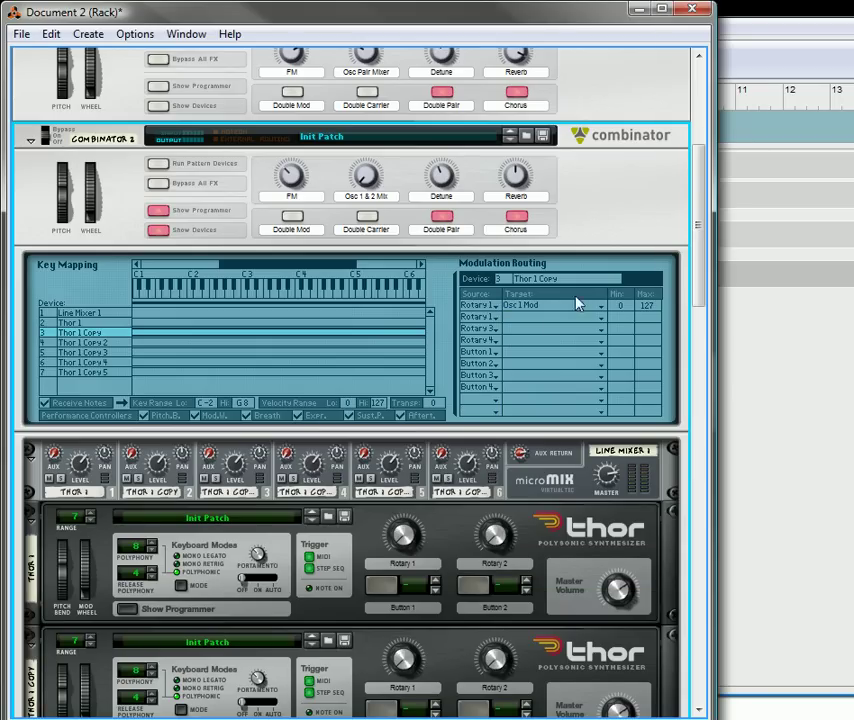
{"action": "left_click", "coordinate": [513, 320]}
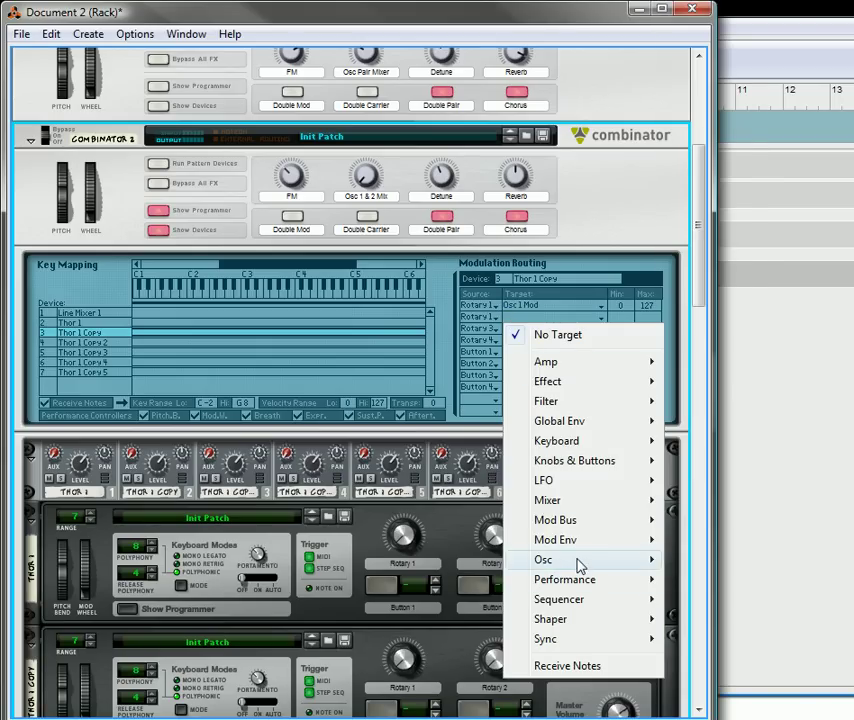
{"action": "mouse_move", "coordinate": [618, 566]}
{"action": "left_click", "coordinate": [708, 128]}
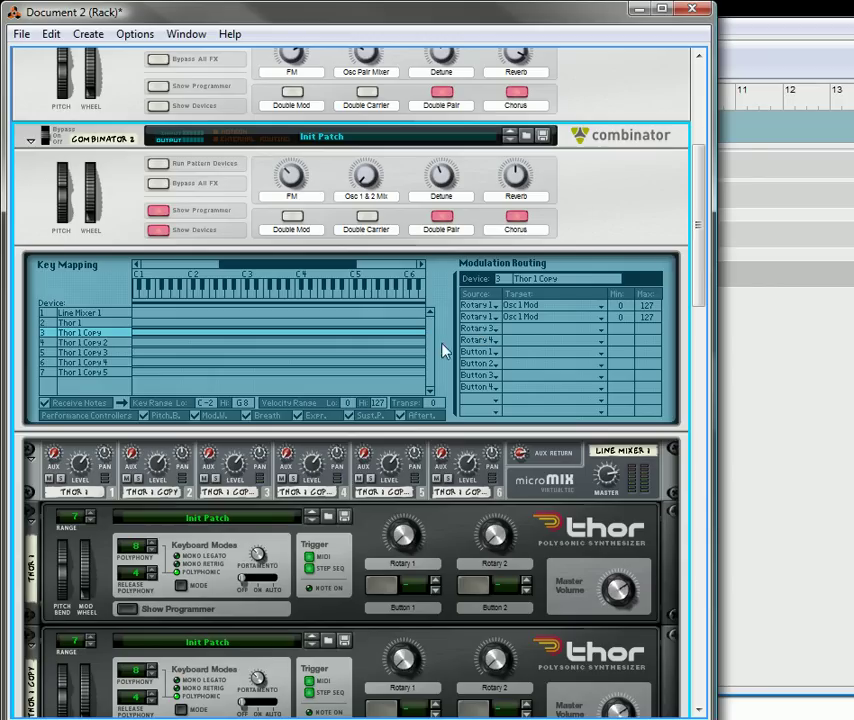
Route Rotary 3 to both Osc 1 Tune and Osc 2 Tune for Thor 1 Copy.
{"action": "left_click", "coordinate": [488, 341]}
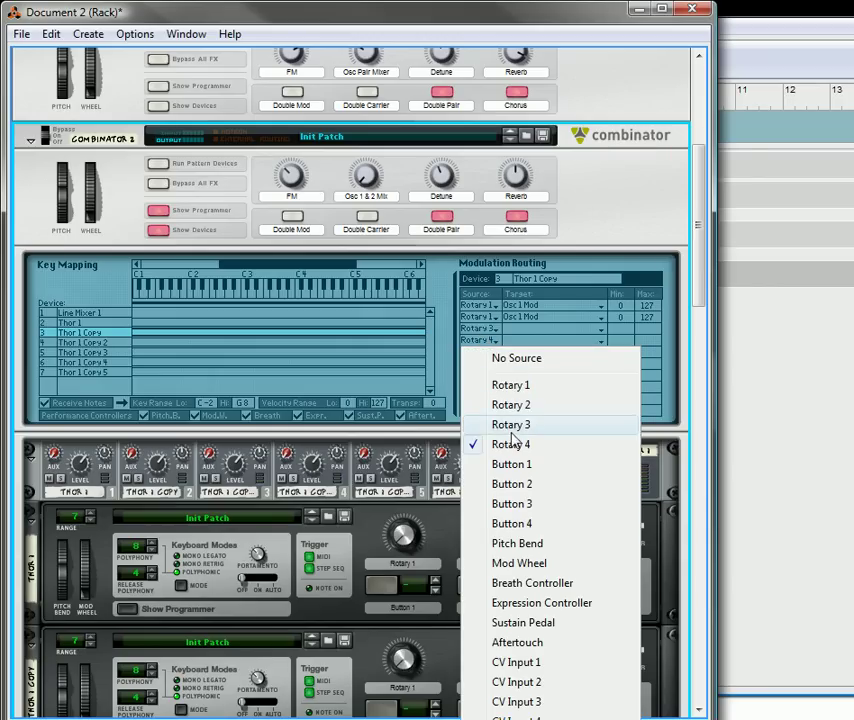
{"action": "left_click", "coordinate": [512, 427]}
{"action": "left_click", "coordinate": [515, 330]}
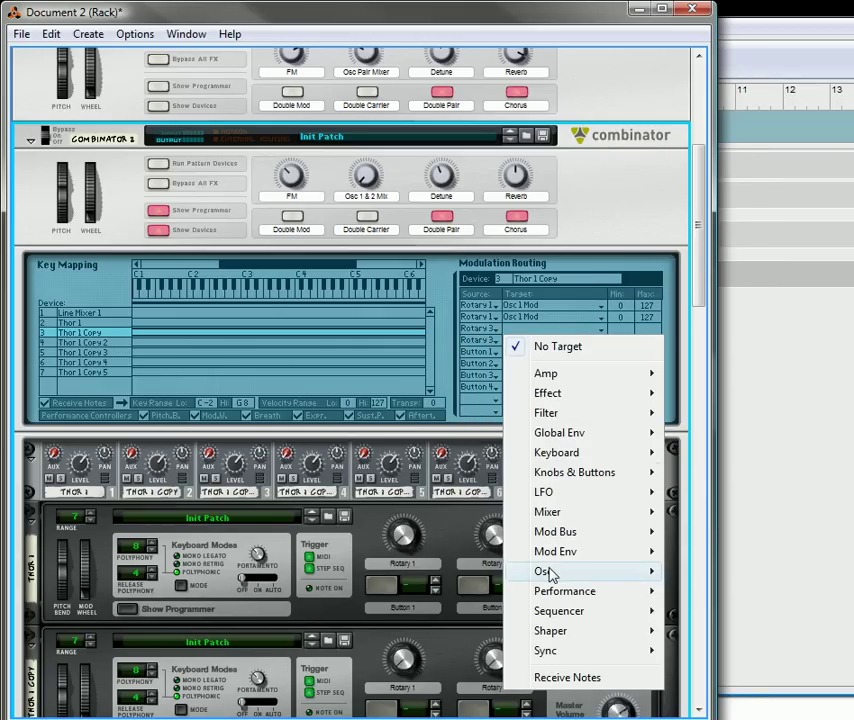
{"action": "mouse_move", "coordinate": [543, 571]}
{"action": "left_click", "coordinate": [745, 89]}
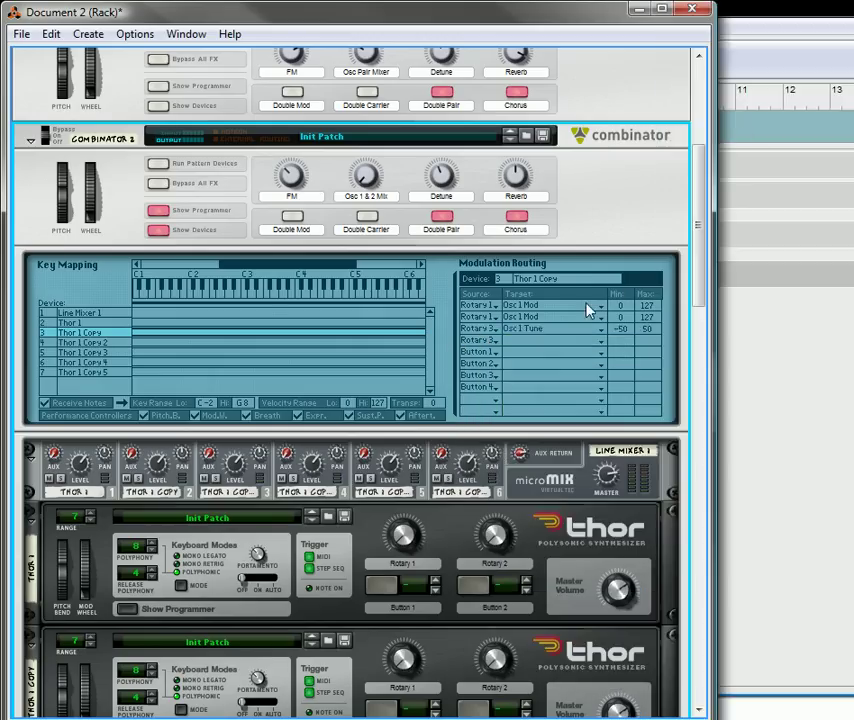
{"action": "left_click", "coordinate": [517, 342]}
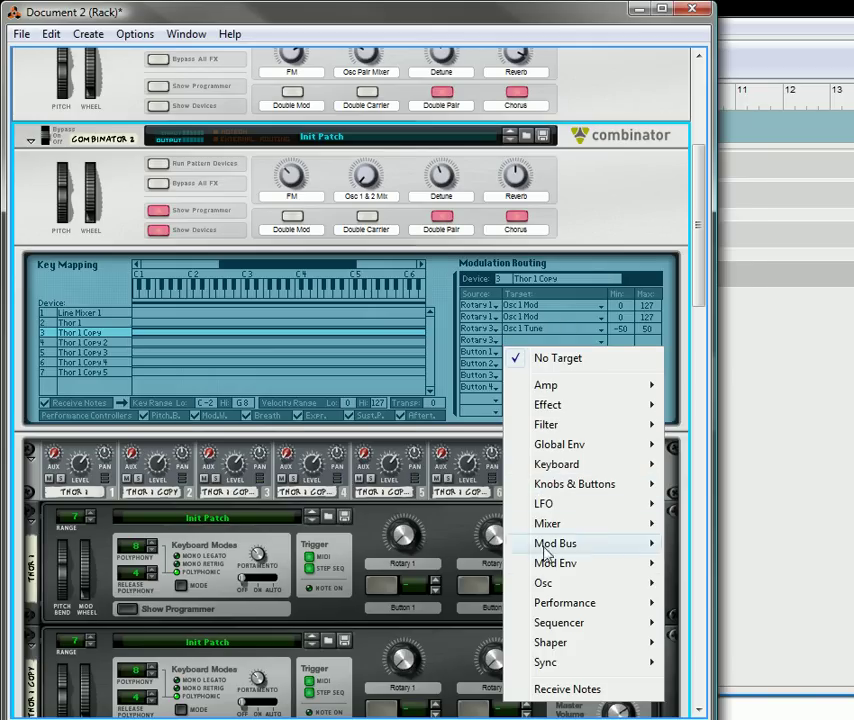
{"action": "mouse_move", "coordinate": [543, 583]}
{"action": "left_click", "coordinate": [745, 406]}
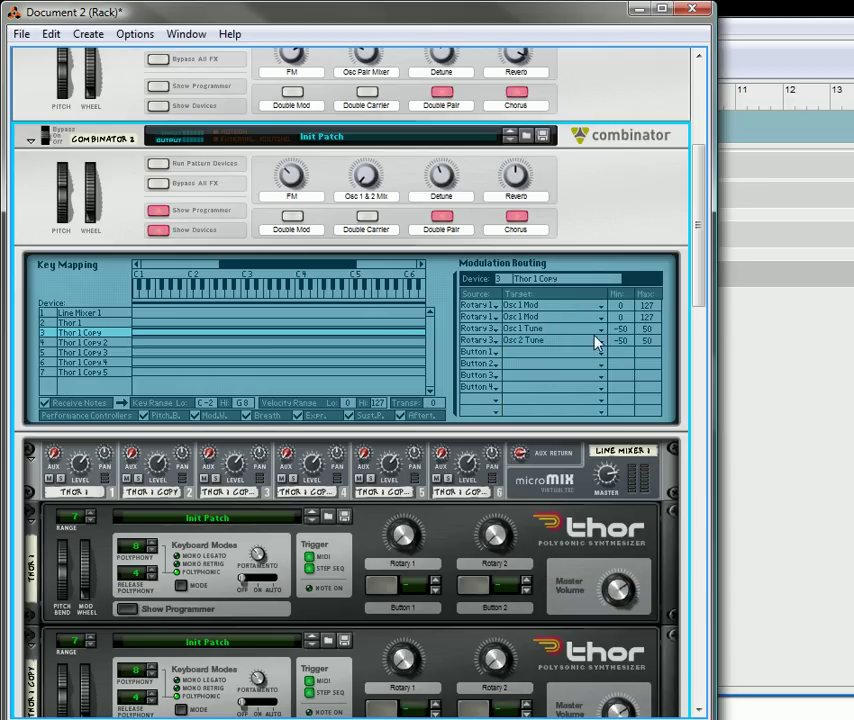
Set Thor 1 Copy's Rotary 3 ranges to -12 through 12 for Osc 1 Tune and 12 through -12 for Osc 2 Tune.
{"action": "left_click_drag", "start_coordinate": [626, 326], "coordinate": [643, 248]}
{"action": "left_click_drag", "start_coordinate": [625, 340], "coordinate": [650, 234]}
{"action": "left_click_drag", "start_coordinate": [653, 345], "coordinate": [657, 457]}
Route Button 1 to Osc 1 FM Pair Modulator and Button 2 to Osc 1 FM Pair Carrier for Thor 1 Copy.
{"action": "left_click", "coordinate": [520, 358]}
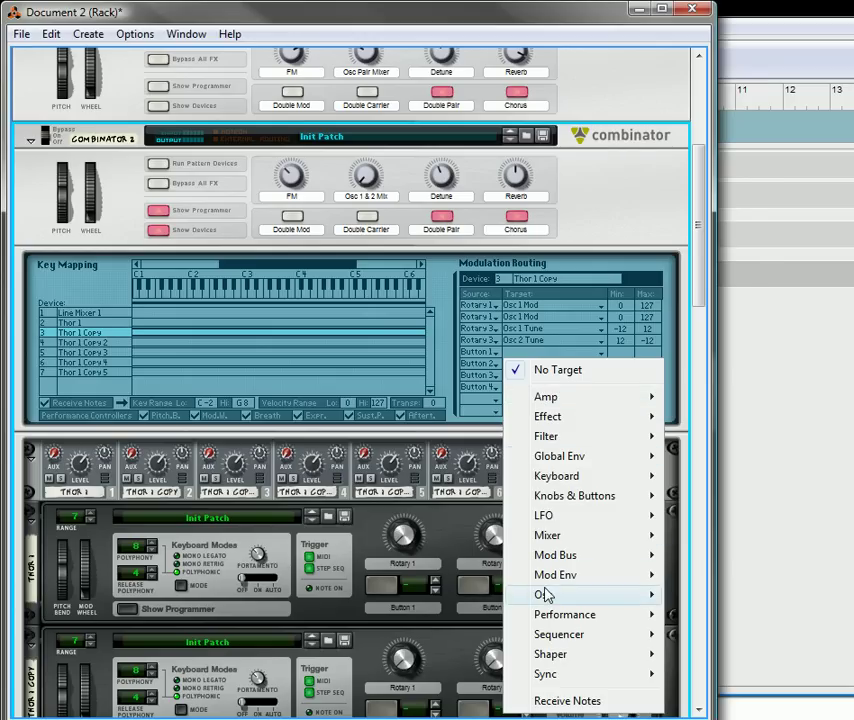
{"action": "mouse_move", "coordinate": [546, 597]}
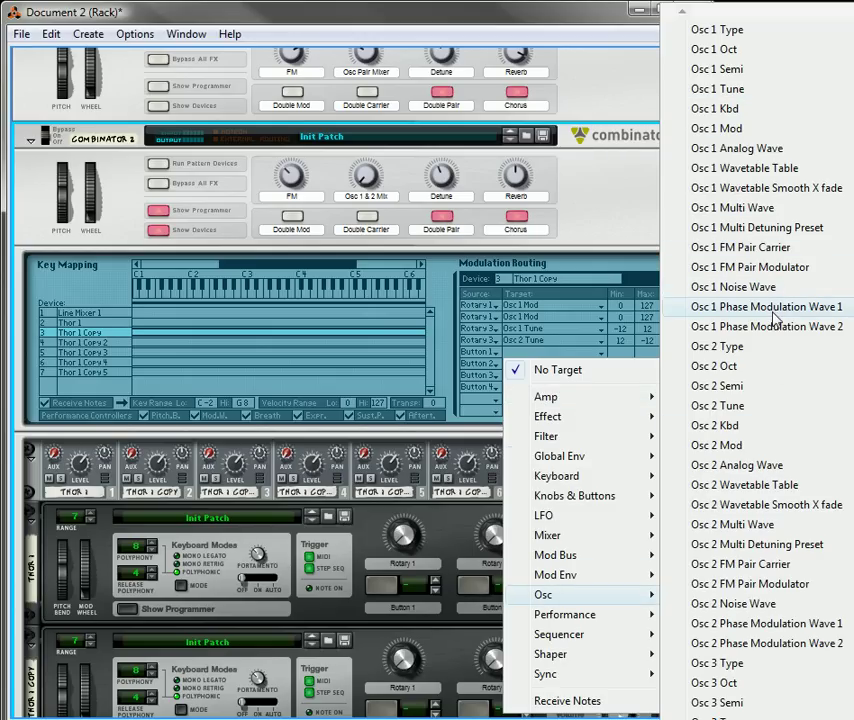
{"action": "left_click", "coordinate": [768, 277]}
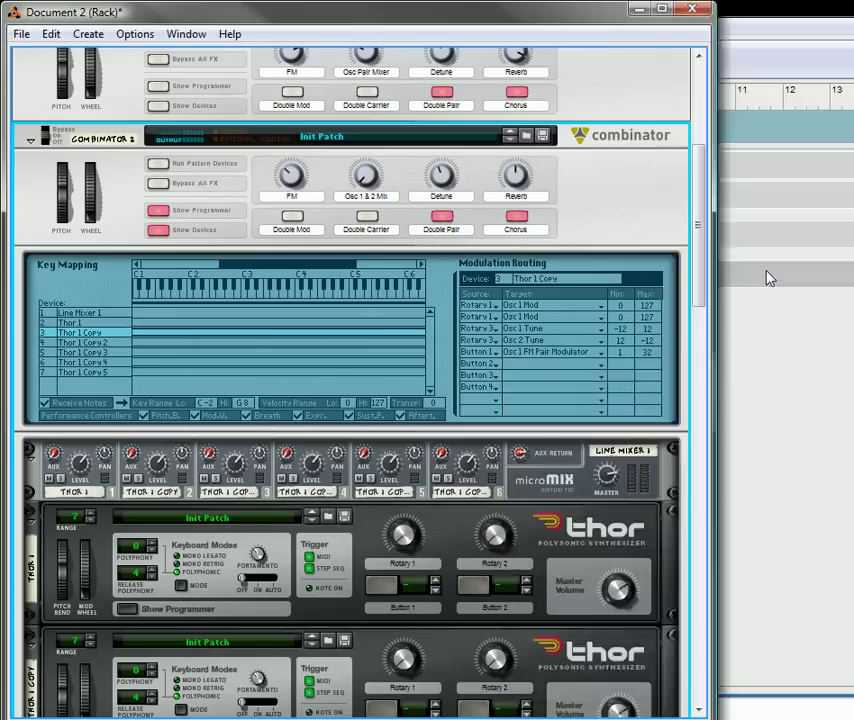
{"action": "left_click", "coordinate": [515, 365]}
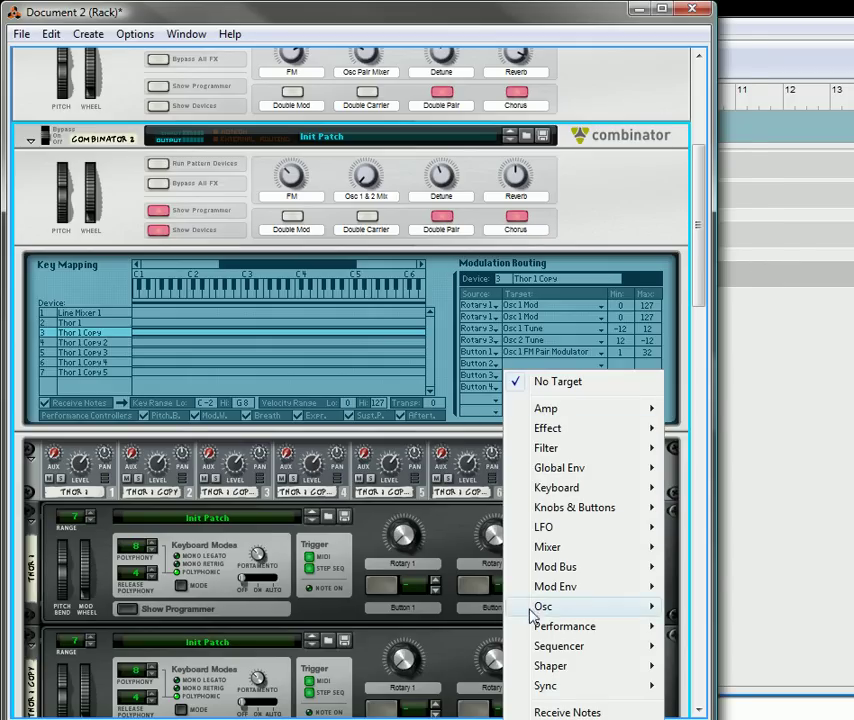
{"action": "mouse_move", "coordinate": [532, 610]}
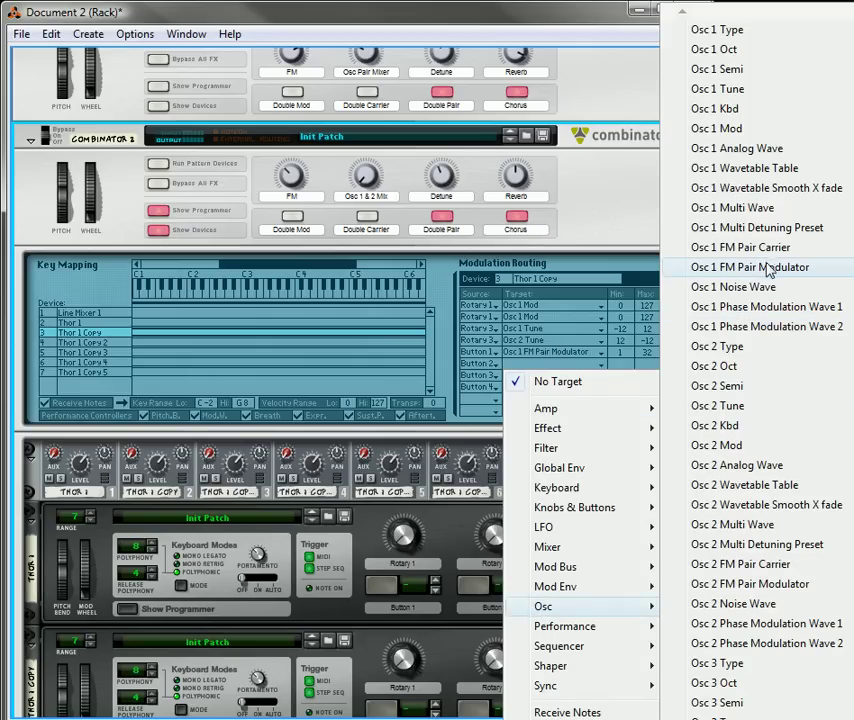
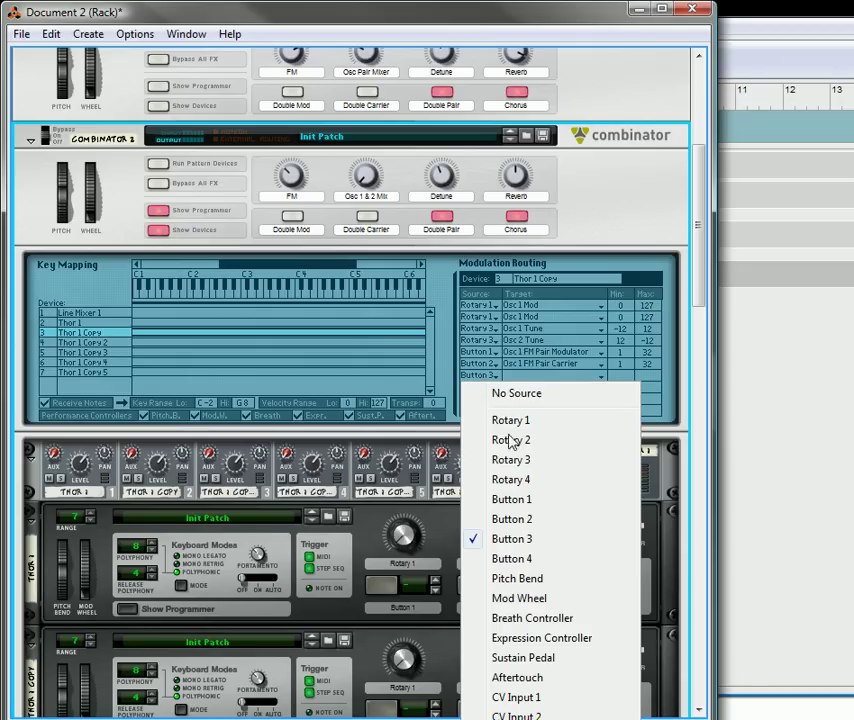
Use the next two routing rows to assign Button 1 to Osc 2 FM Pair Modulator and Button 2 to Osc 2 FM Pair Carrier.
{"action": "left_click", "coordinate": [517, 501]}
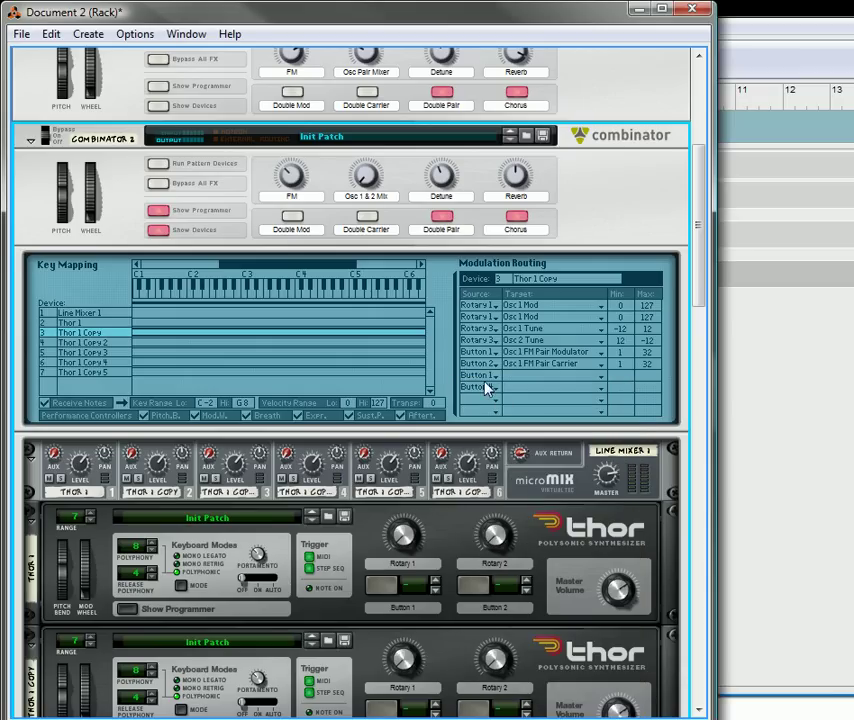
{"action": "left_click", "coordinate": [487, 386]}
{"action": "left_click", "coordinate": [511, 530]}
{"action": "left_click", "coordinate": [524, 380]}
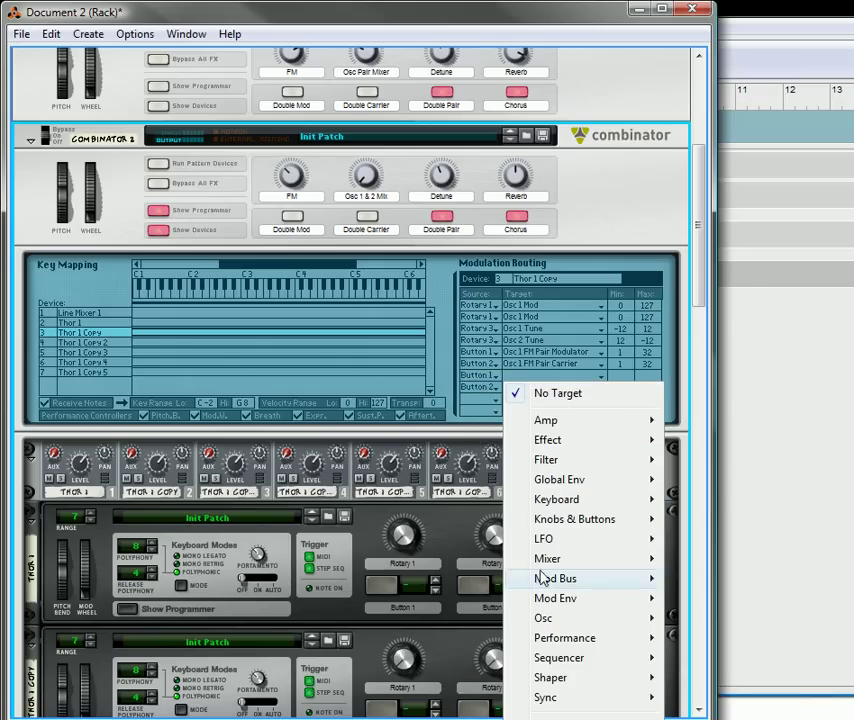
{"action": "mouse_move", "coordinate": [585, 622]}
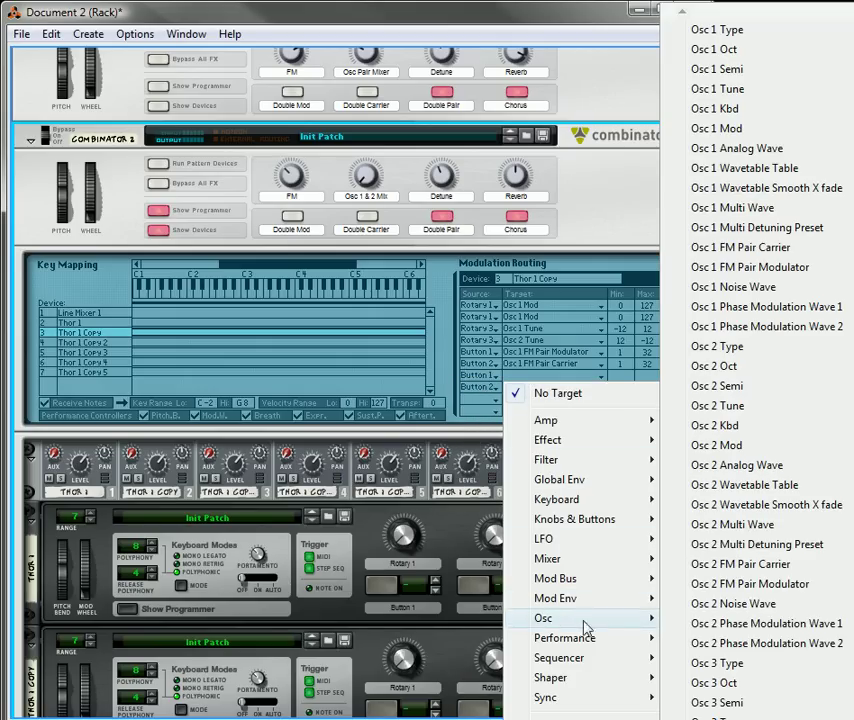
{"action": "left_click", "coordinate": [765, 584]}
{"action": "left_click", "coordinate": [543, 396]}
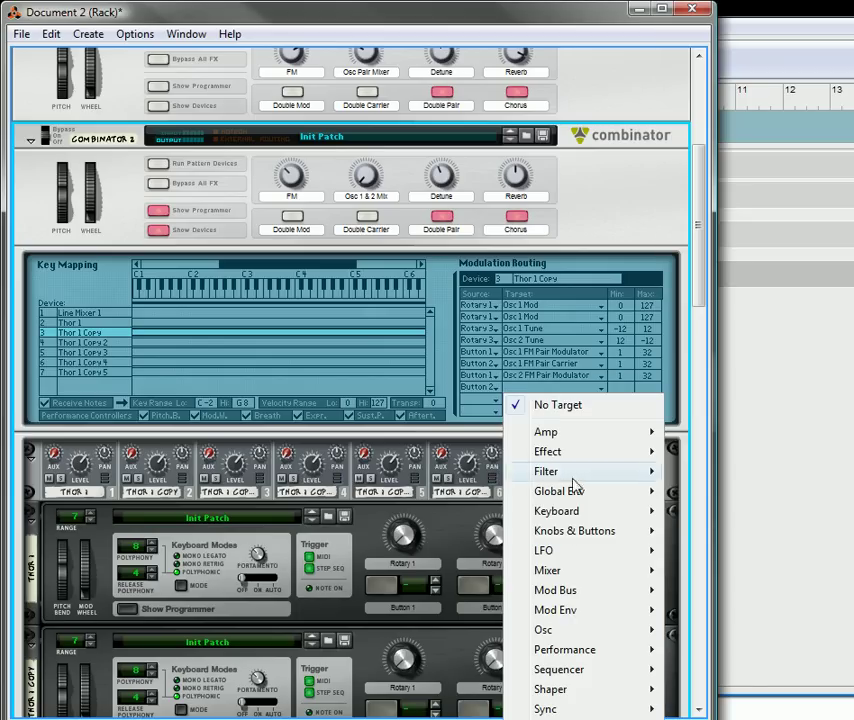
{"action": "mouse_move", "coordinate": [580, 636]}
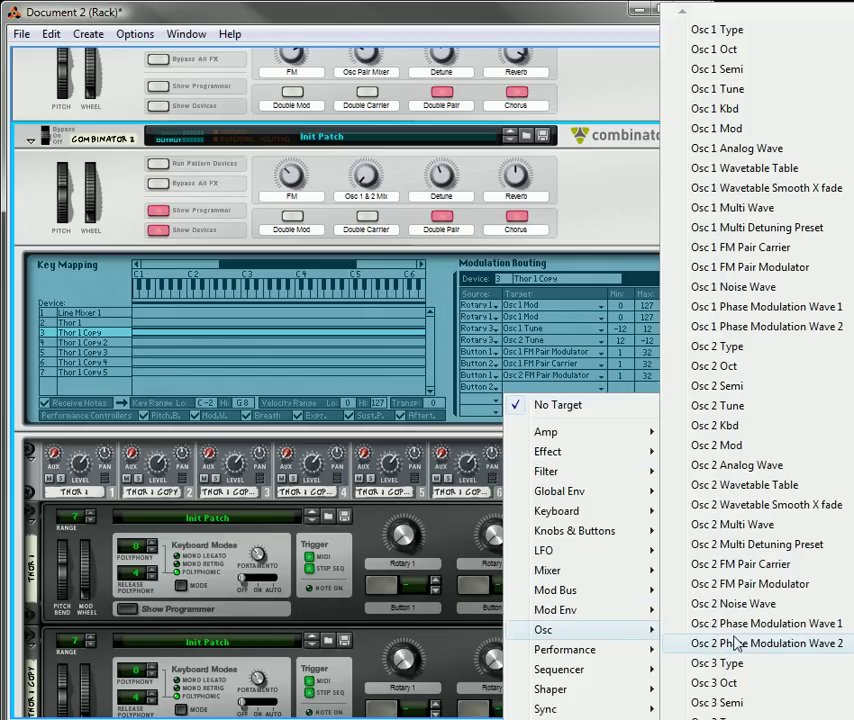
{"action": "left_click", "coordinate": [773, 565]}
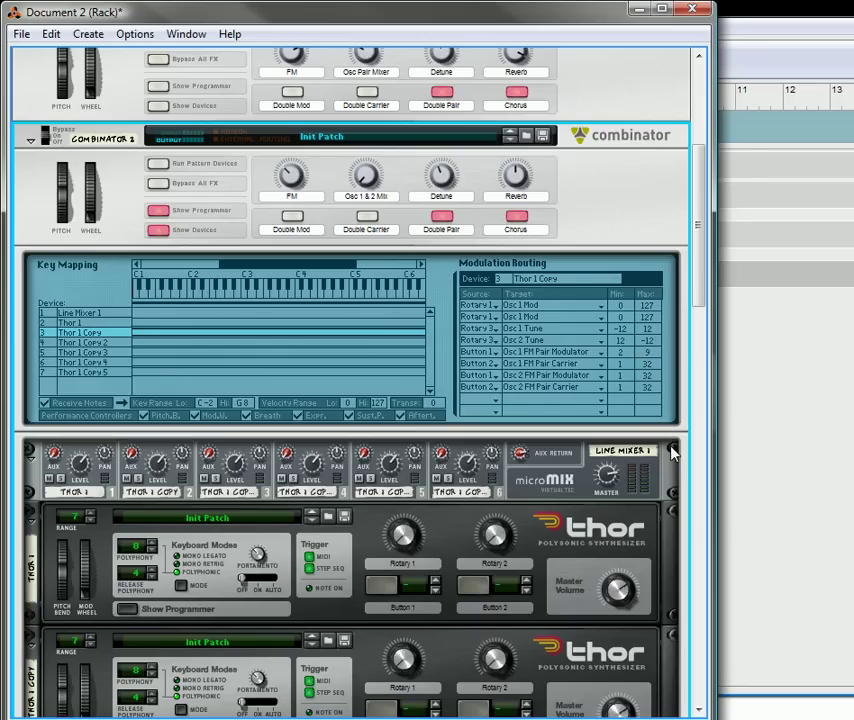
Set the button ranges for Thor 1 Copy to 2–4 for Osc 1's modulator and carrier, and 8–16 for Osc 2's.
{"action": "left_click_drag", "start_coordinate": [647, 352], "coordinate": [634, 371]}
{"action": "left_click_drag", "start_coordinate": [629, 368], "coordinate": [660, 488]}
{"action": "left_click_drag", "start_coordinate": [622, 380], "coordinate": [668, 418]}
{"action": "left_click_drag", "start_coordinate": [624, 391], "coordinate": [656, 447]}
Review the carrier and modulator ratios of the FM Pair oscillators in Thor 1 Copy and Thor 1 Copy 2.
{"action": "scroll", "coordinate": [379, 393], "scroll_direction": "down", "scroll_amount": 1}
{"action": "scroll", "coordinate": [442, 278], "scroll_direction": "down", "scroll_amount": 6}
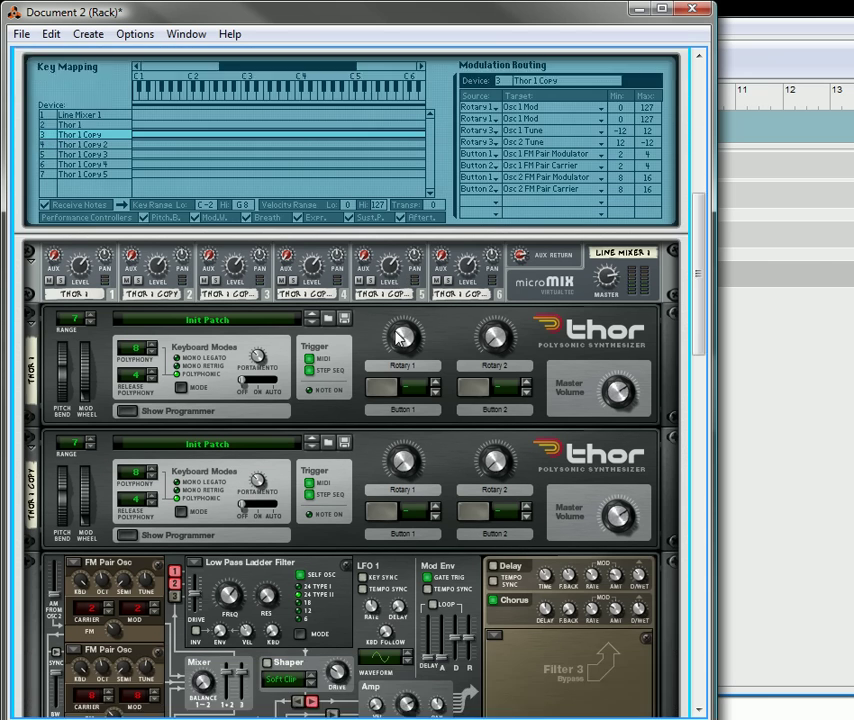
{"action": "scroll", "coordinate": [143, 429], "scroll_direction": "down", "scroll_amount": 3}
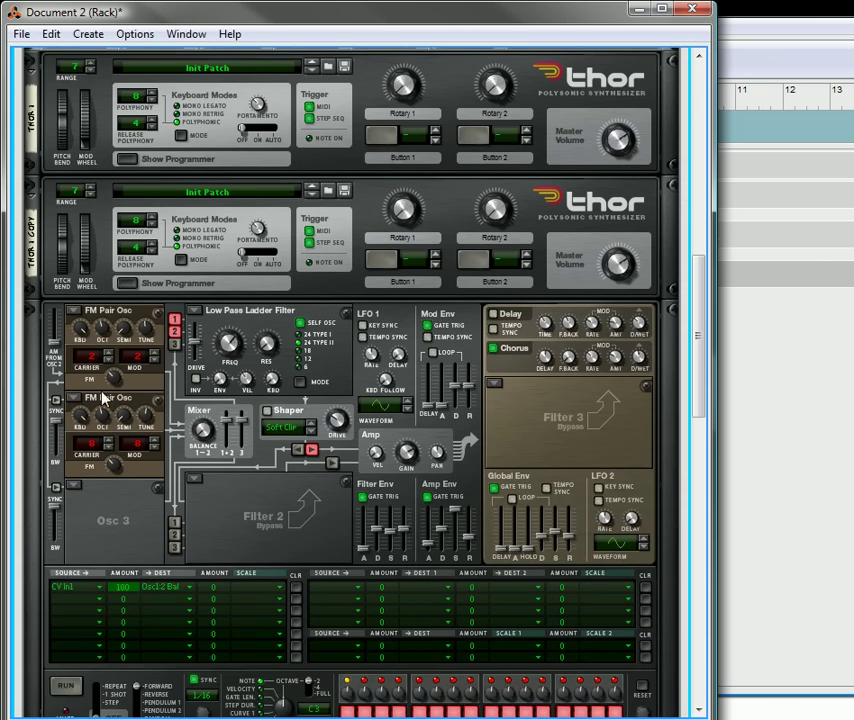
{"action": "scroll", "coordinate": [257, 480], "scroll_direction": "down", "scroll_amount": 5}
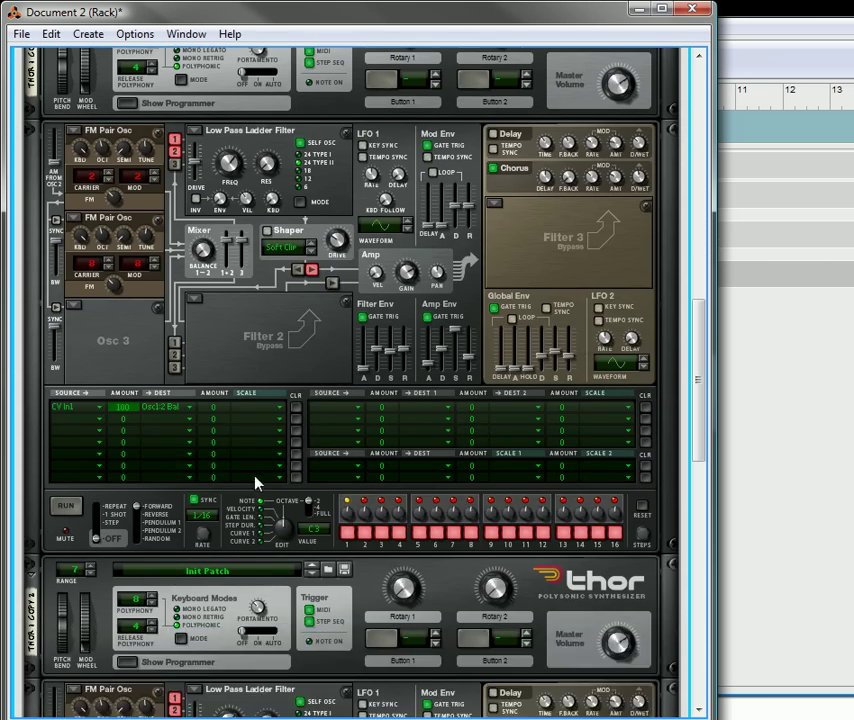
{"action": "scroll", "coordinate": [185, 604], "scroll_direction": "down", "scroll_amount": 1}
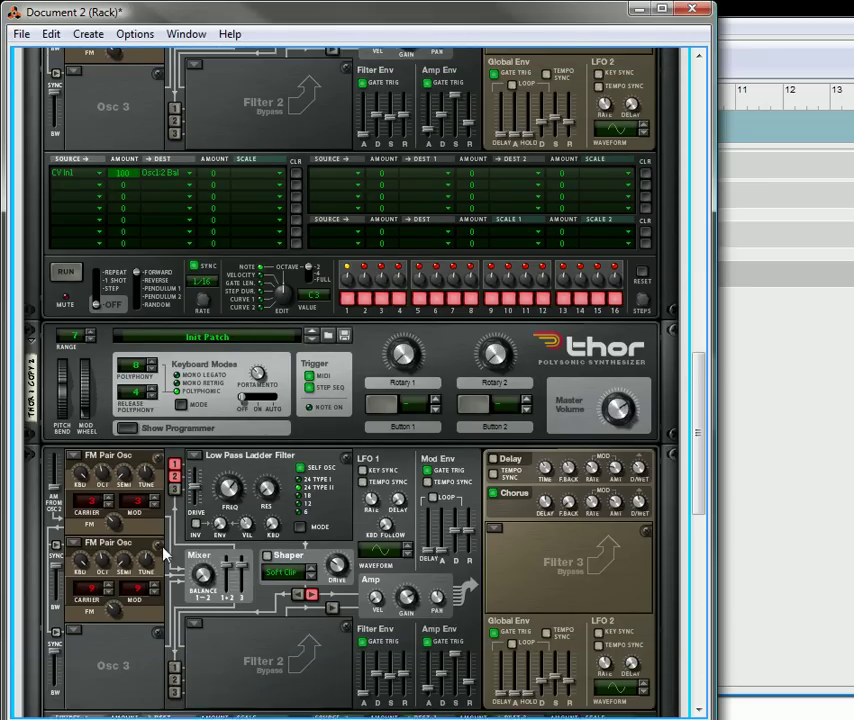
{"action": "scroll", "coordinate": [120, 520], "scroll_direction": "up", "scroll_amount": 1}
{"action": "scroll", "coordinate": [120, 532], "scroll_direction": "up", "scroll_amount": 5}
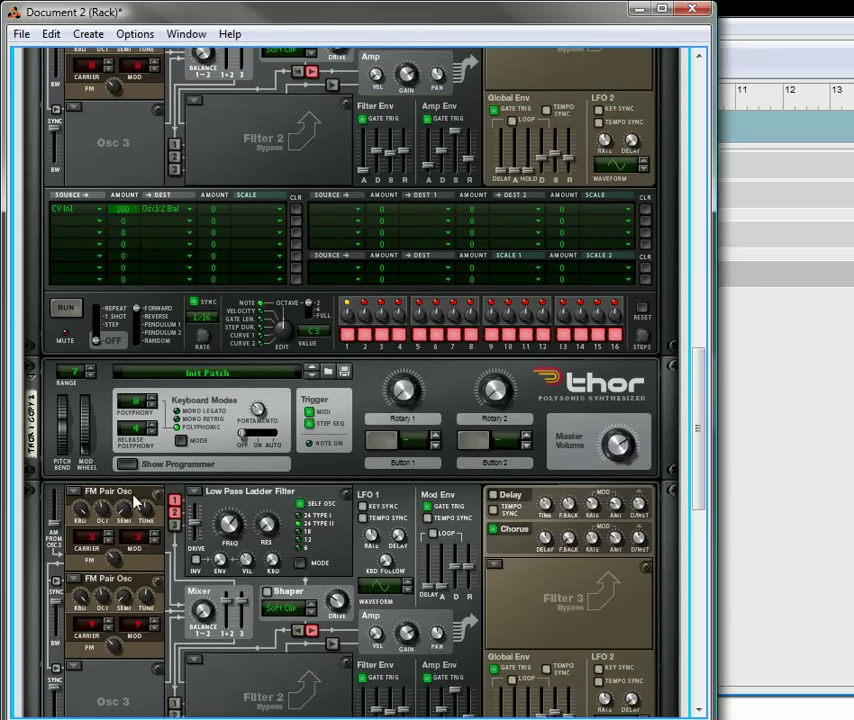
Compare the oscillator ratios of Thor 1 Copy with those of Thor 1 Copy 2 across the rack.
{"action": "scroll", "coordinate": [88, 390], "scroll_direction": "up", "scroll_amount": 1}
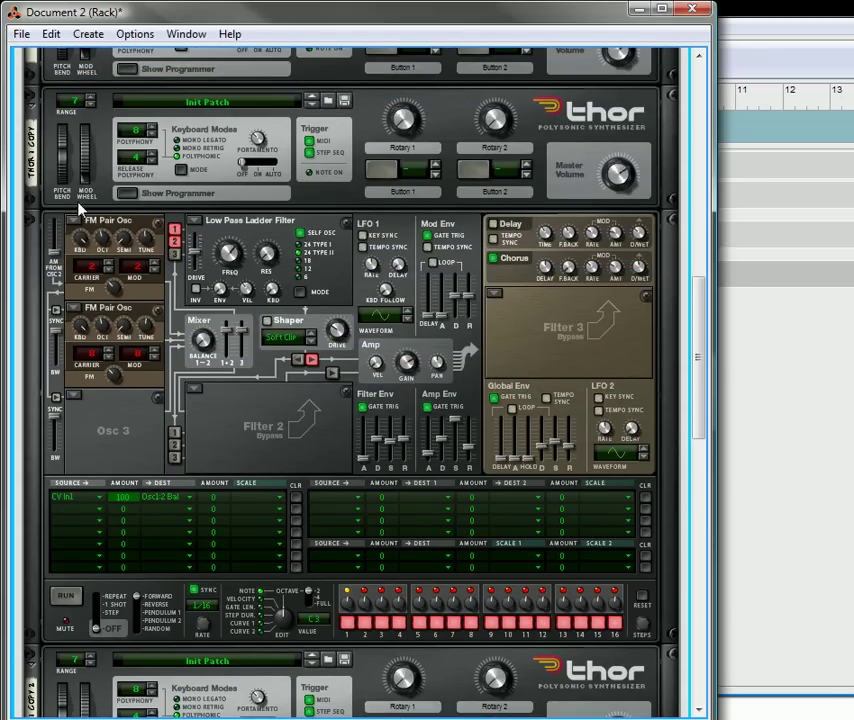
{"action": "scroll", "coordinate": [120, 509], "scroll_direction": "down", "scroll_amount": 9}
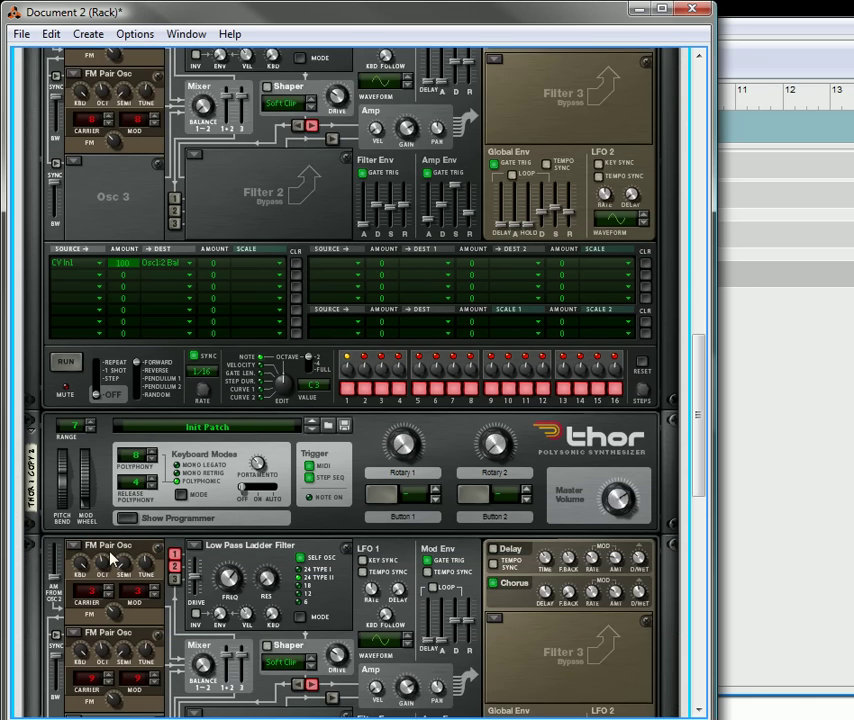
{"action": "scroll", "coordinate": [115, 617], "scroll_direction": "down", "scroll_amount": 2}
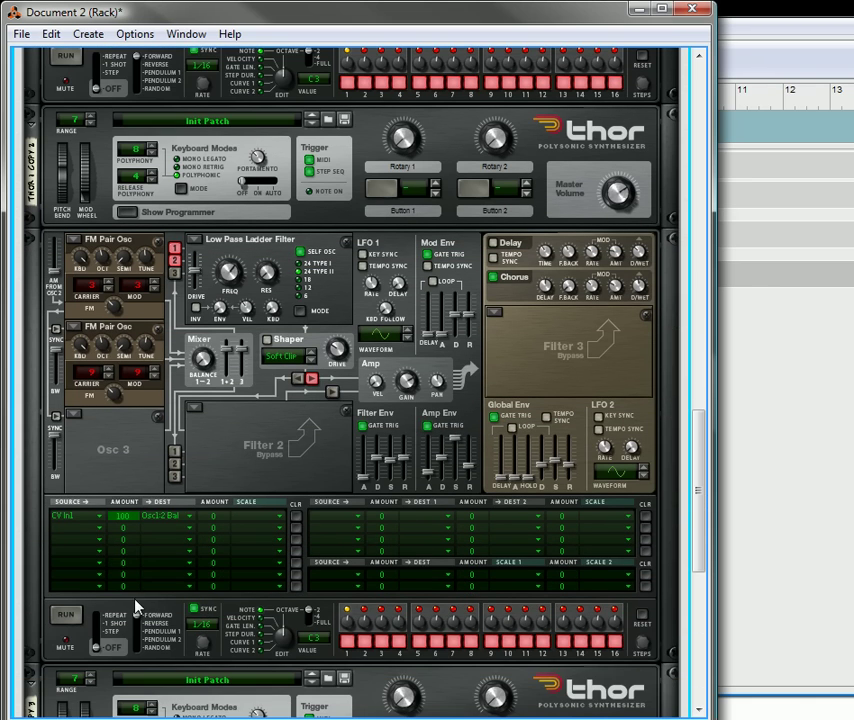
{"action": "scroll", "coordinate": [95, 362], "scroll_direction": "up", "scroll_amount": 9}
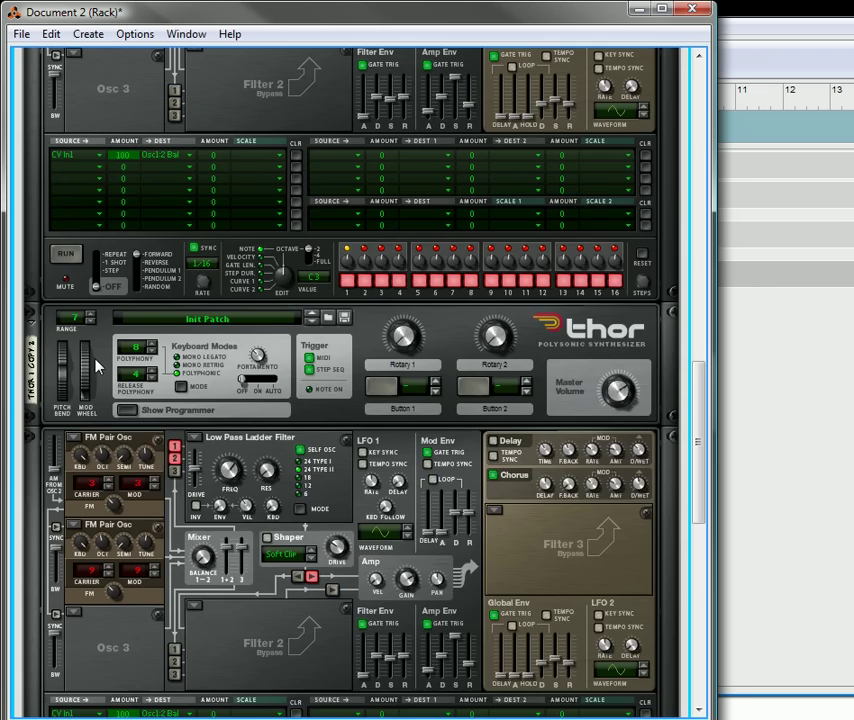
{"action": "scroll", "coordinate": [80, 275], "scroll_direction": "up", "scroll_amount": 5}
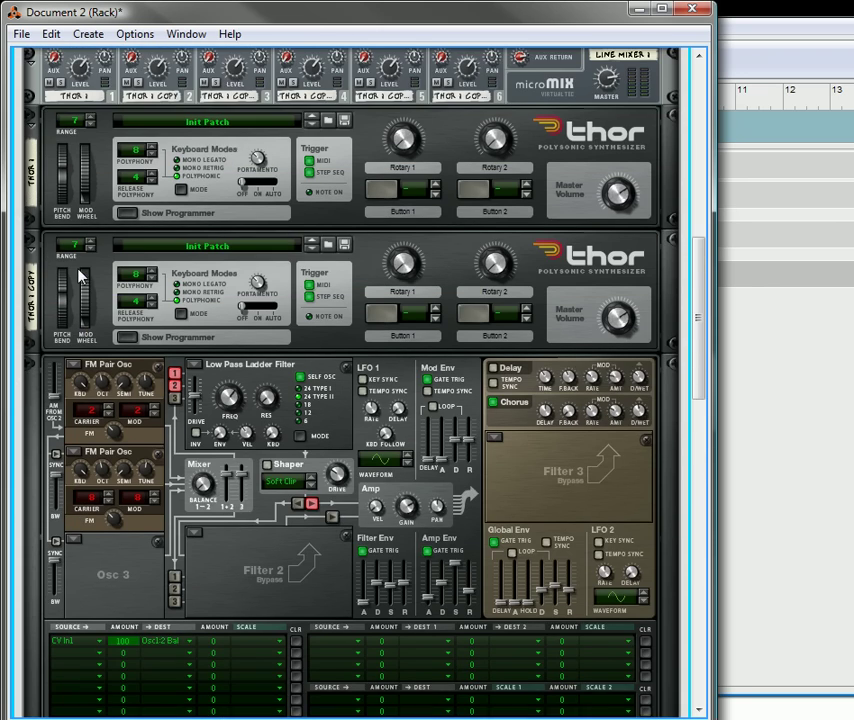
{"action": "scroll", "coordinate": [93, 231], "scroll_direction": "down", "scroll_amount": 10}
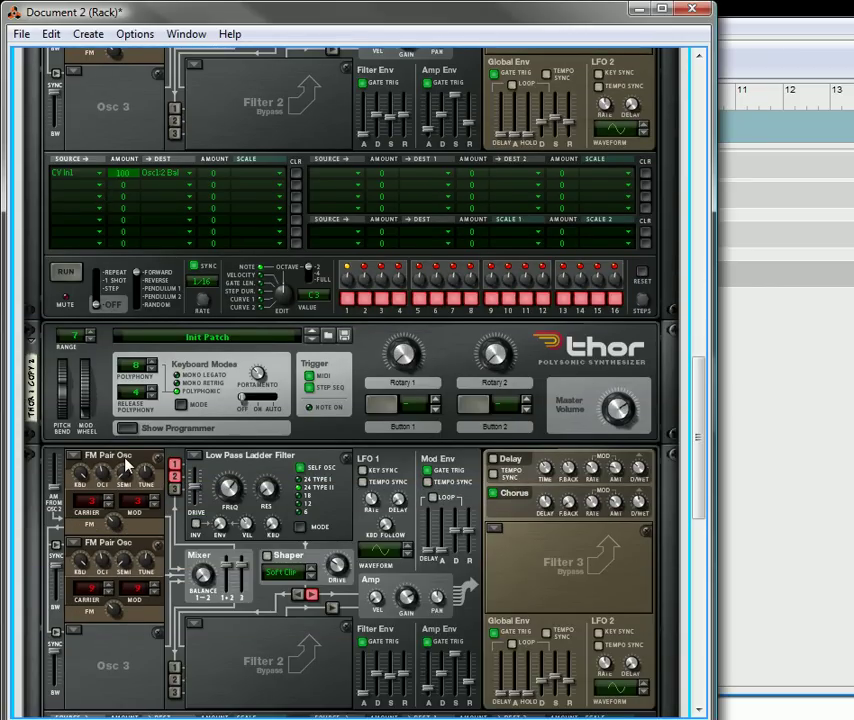
{"action": "scroll", "coordinate": [193, 487], "scroll_direction": "down", "scroll_amount": 1}
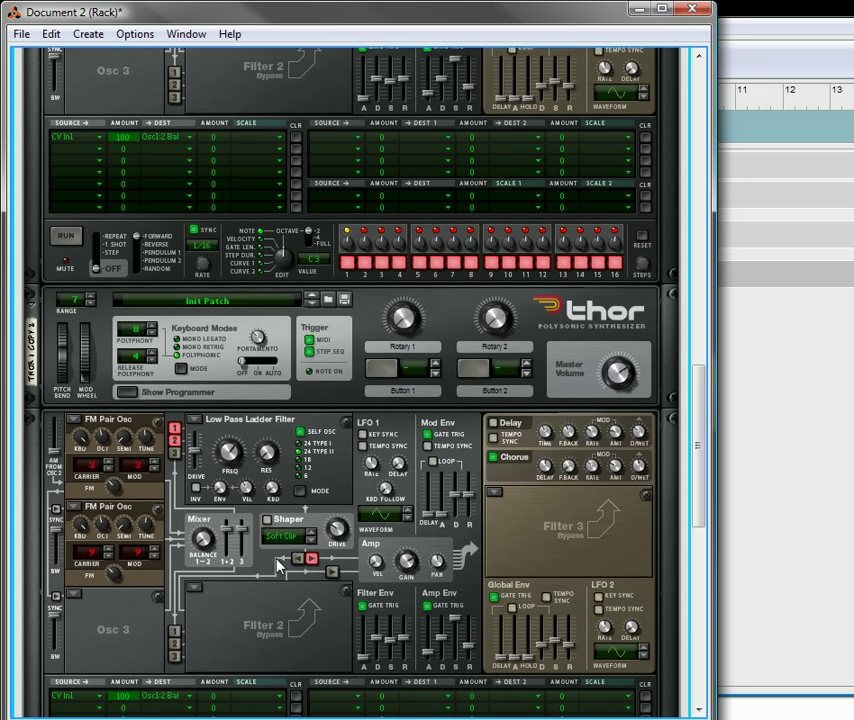
{"action": "scroll", "coordinate": [290, 445], "scroll_direction": "up", "scroll_amount": 7}
{"action": "scroll", "coordinate": [292, 440], "scroll_direction": "up", "scroll_amount": 10}
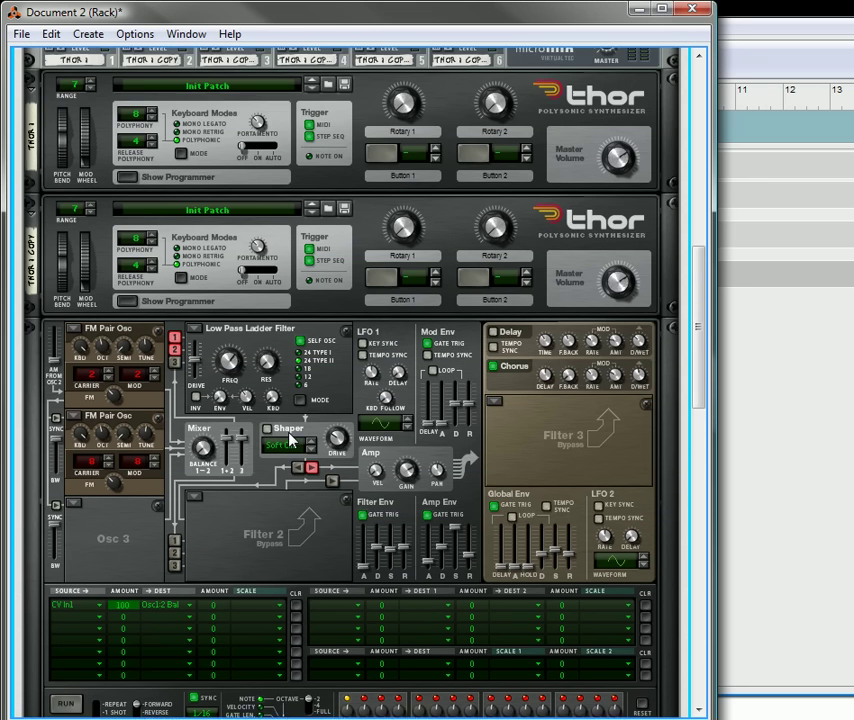
{"action": "scroll", "coordinate": [289, 443], "scroll_direction": "up", "scroll_amount": 1}
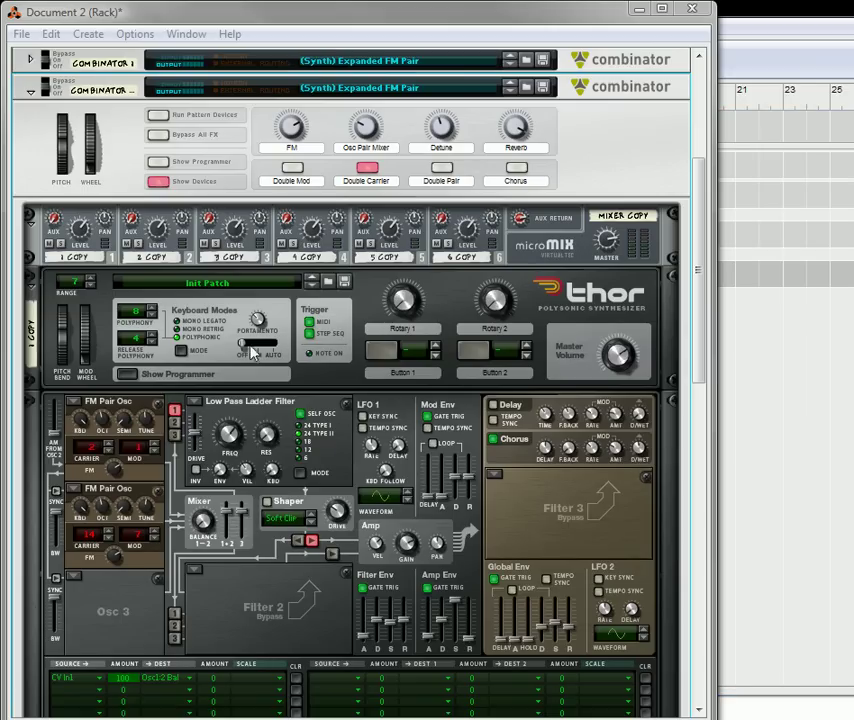
Show the second Combinator's programmer and review the modulation routings of its Thors, from 1 Copy through 6 Copy.
{"action": "left_click", "coordinate": [157, 163]}
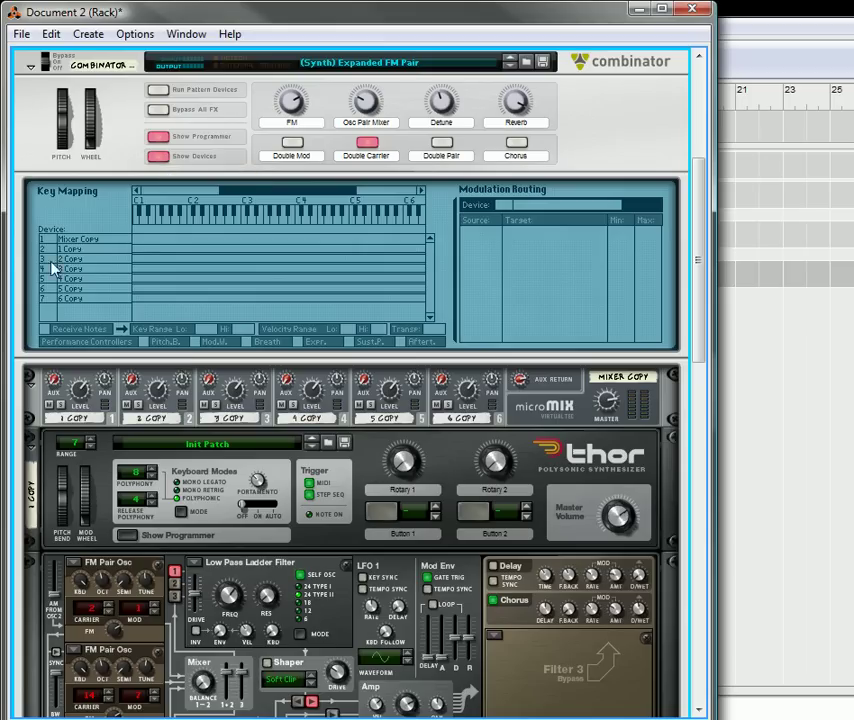
{"action": "left_click", "coordinate": [90, 250]}
{"action": "left_click", "coordinate": [92, 269]}
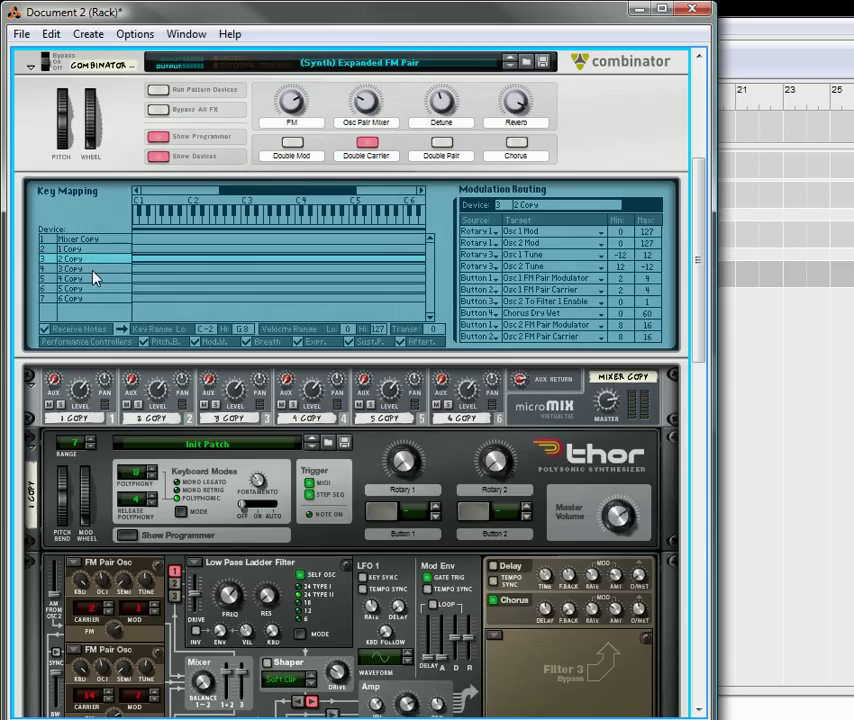
{"action": "left_click", "coordinate": [93, 278]}
{"action": "left_click", "coordinate": [96, 290]}
{"action": "left_click", "coordinate": [100, 300]}
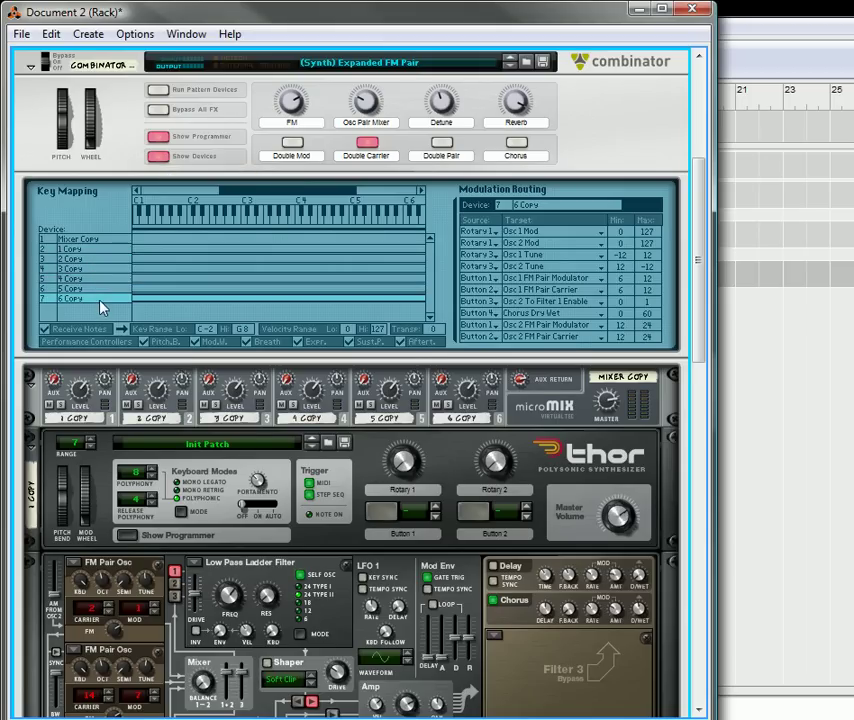
Turn off Double Carrier and check the carrier and modulator ratios of both FM Pair oscillators in 1 Copy.
{"action": "scroll", "coordinate": [338, 501], "scroll_direction": "down", "scroll_amount": 3}
{"action": "scroll", "coordinate": [598, 443], "scroll_direction": "down", "scroll_amount": 10}
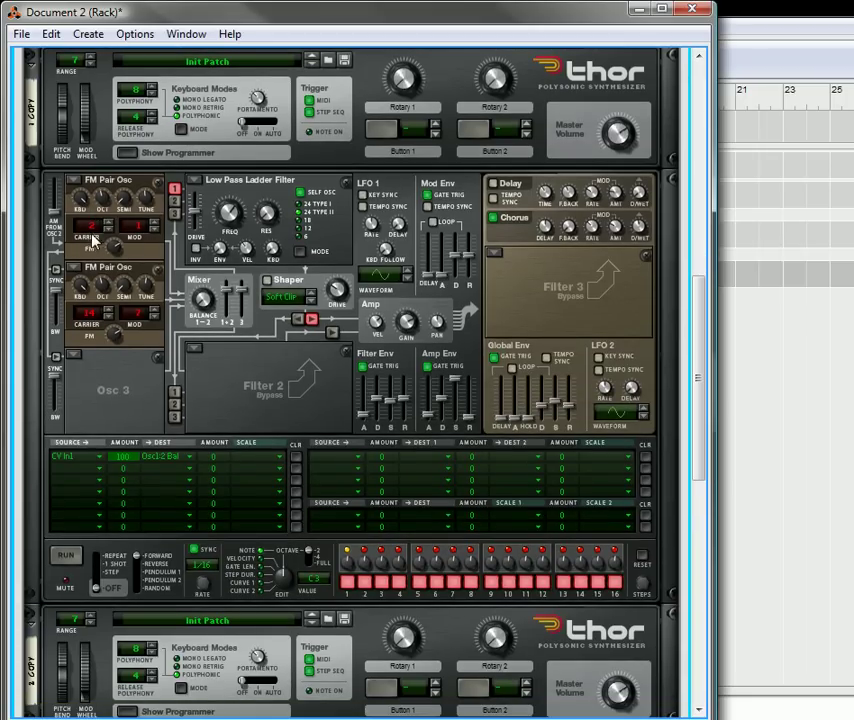
{"action": "scroll", "coordinate": [290, 240], "scroll_direction": "up", "scroll_amount": 4}
{"action": "scroll", "coordinate": [311, 206], "scroll_direction": "up", "scroll_amount": 8}
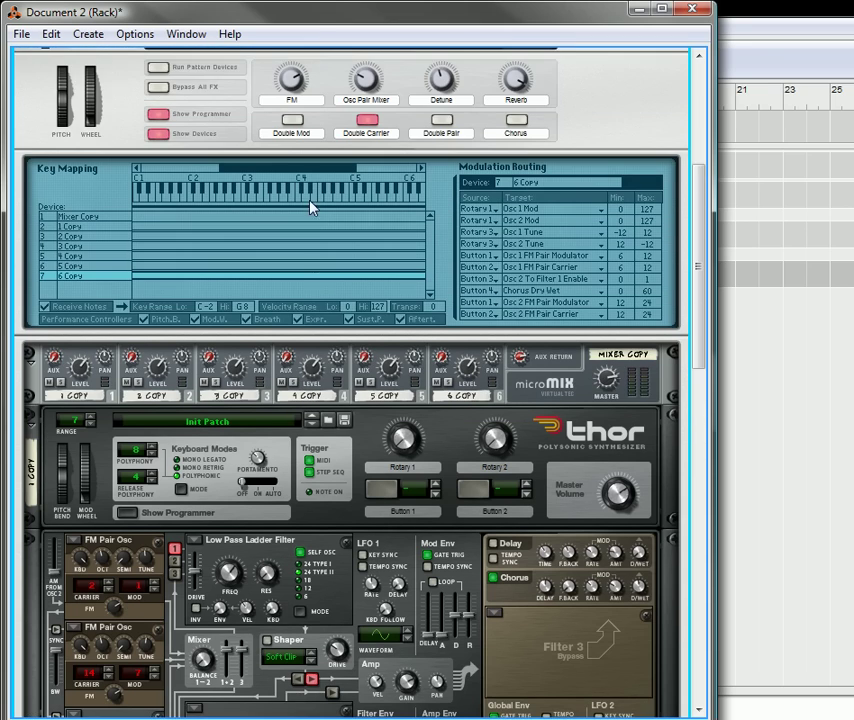
{"action": "scroll", "coordinate": [250, 395], "scroll_direction": "down", "scroll_amount": 4}
{"action": "scroll", "coordinate": [250, 395], "scroll_direction": "down", "scroll_amount": 4}
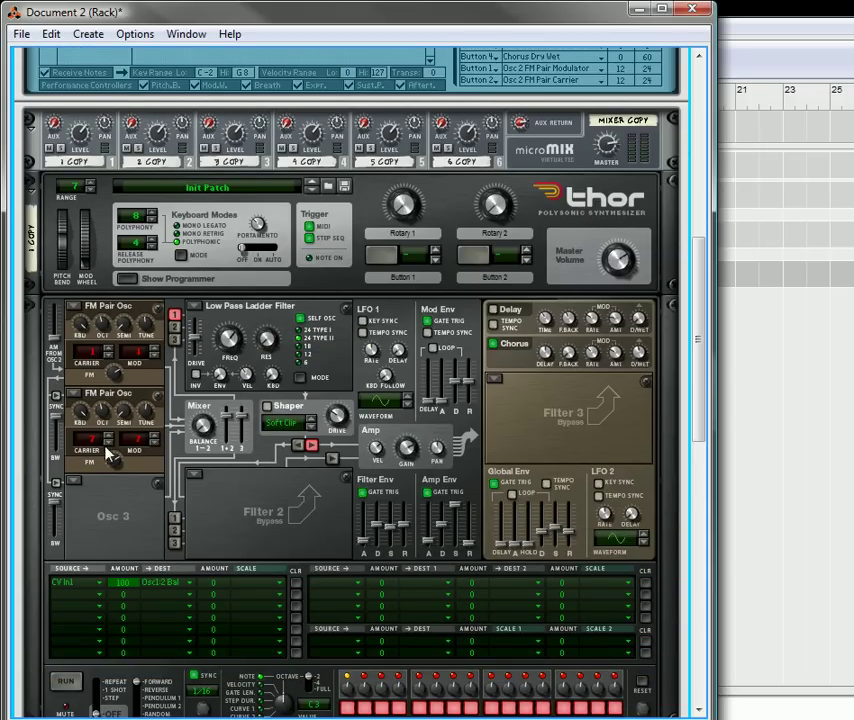
Show the programmers of 2 Copy, 3 Copy and 4 Copy and check their FM Pair carrier and modulator ratios.
{"action": "scroll", "coordinate": [143, 456], "scroll_direction": "down", "scroll_amount": 10}
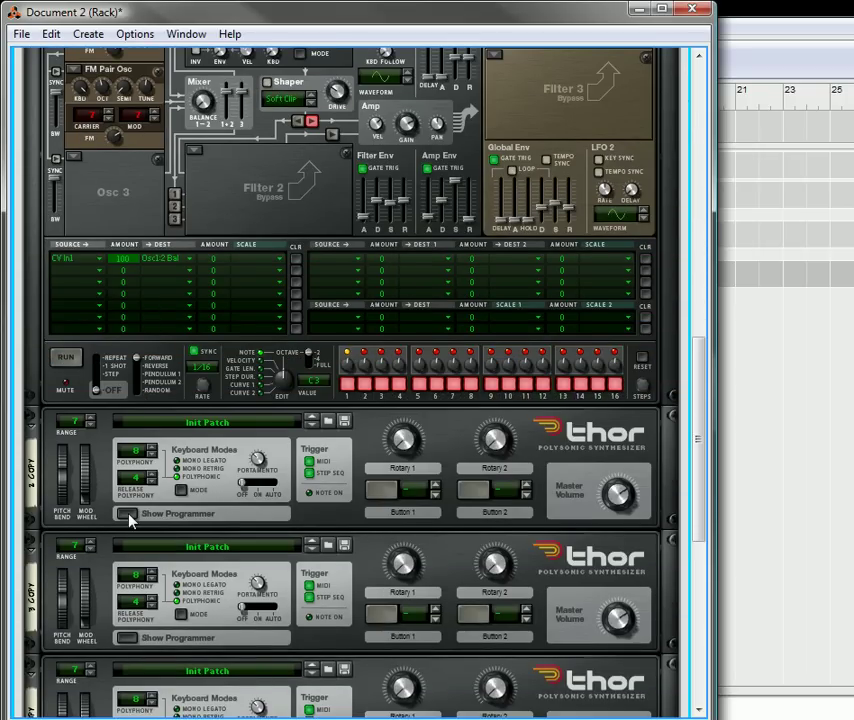
{"action": "left_click", "coordinate": [130, 516]}
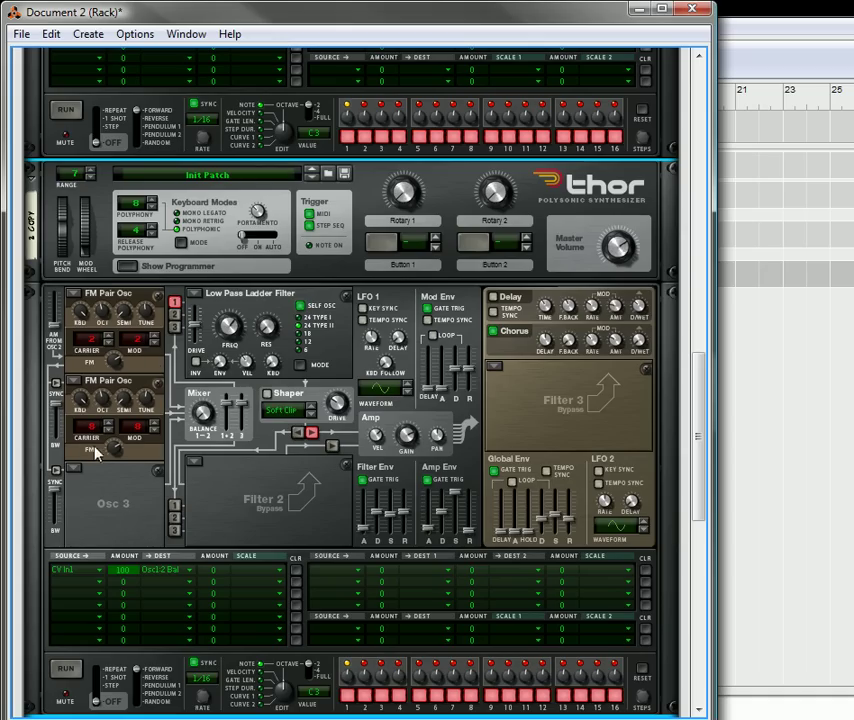
{"action": "scroll", "coordinate": [97, 452], "scroll_direction": "down", "scroll_amount": 10}
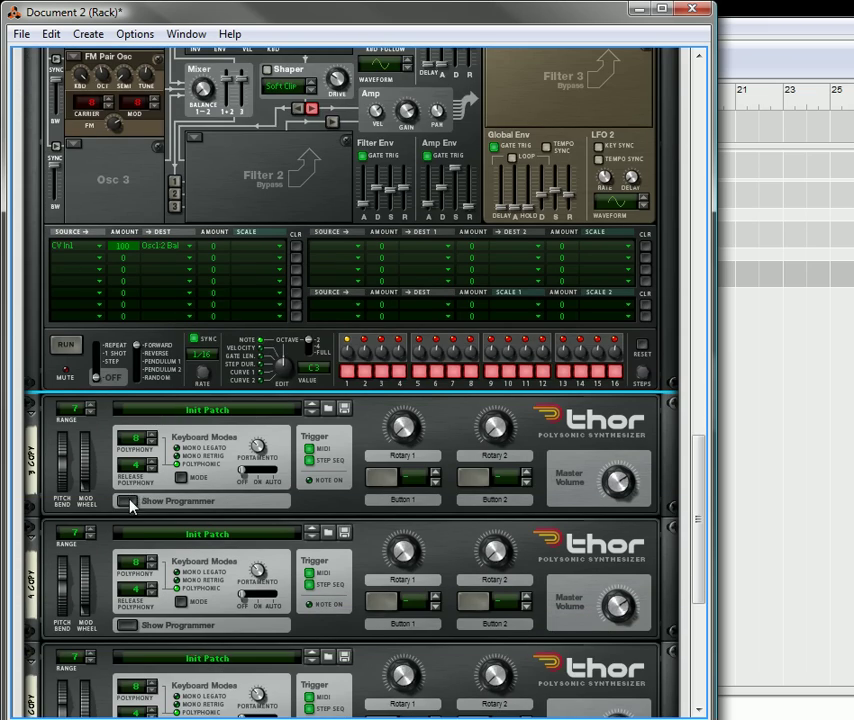
{"action": "left_click", "coordinate": [128, 502]}
{"action": "scroll", "coordinate": [148, 527], "scroll_direction": "down", "scroll_amount": 6}
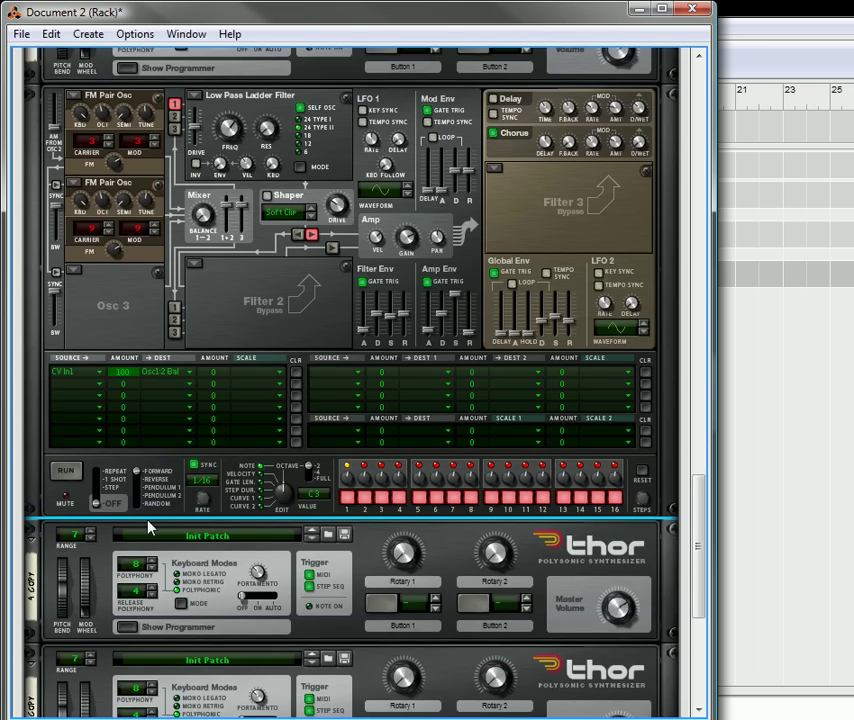
{"action": "scroll", "coordinate": [148, 527], "scroll_direction": "down", "scroll_amount": 2}
{"action": "left_click", "coordinate": [134, 577]}
{"action": "scroll", "coordinate": [88, 293], "scroll_direction": "down", "scroll_amount": 1}
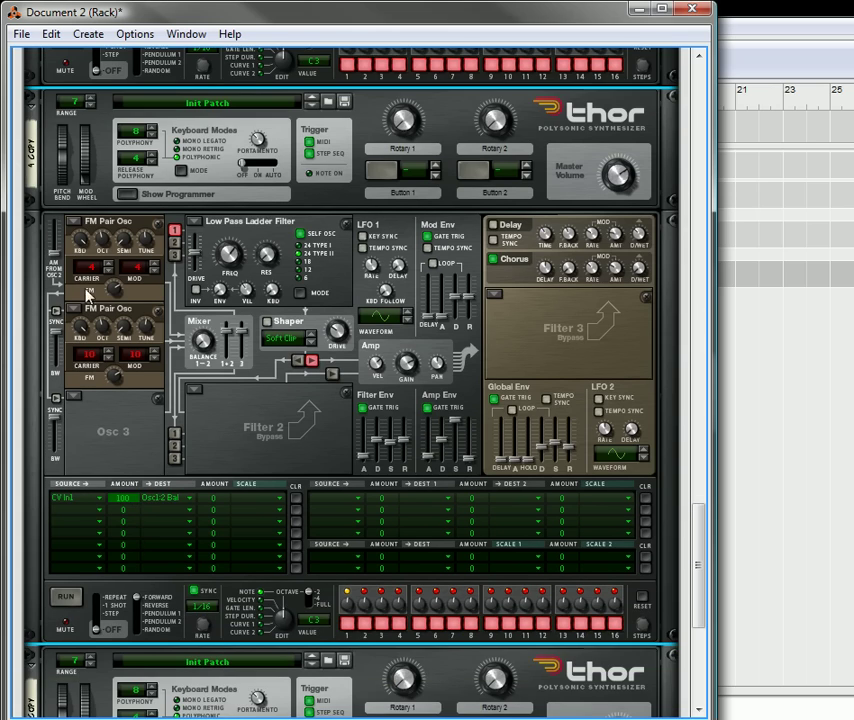
Show the programmers of 5 Copy and 6 Copy and check their FM Pair carrier and modulator ratios.
{"action": "scroll", "coordinate": [160, 551], "scroll_direction": "down", "scroll_amount": 6}
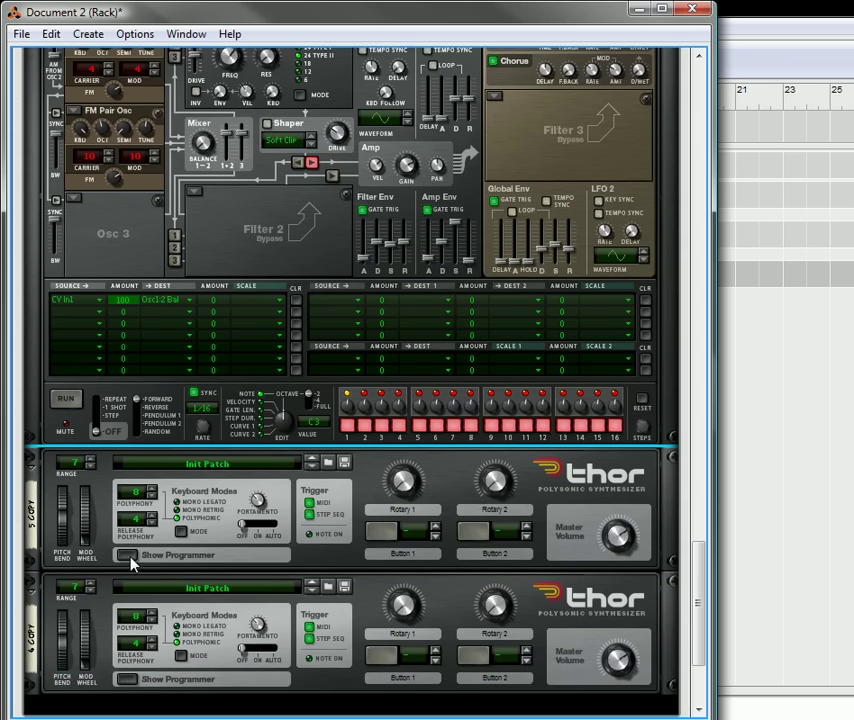
{"action": "left_click", "coordinate": [130, 556]}
{"action": "scroll", "coordinate": [133, 585], "scroll_direction": "down", "scroll_amount": 7}
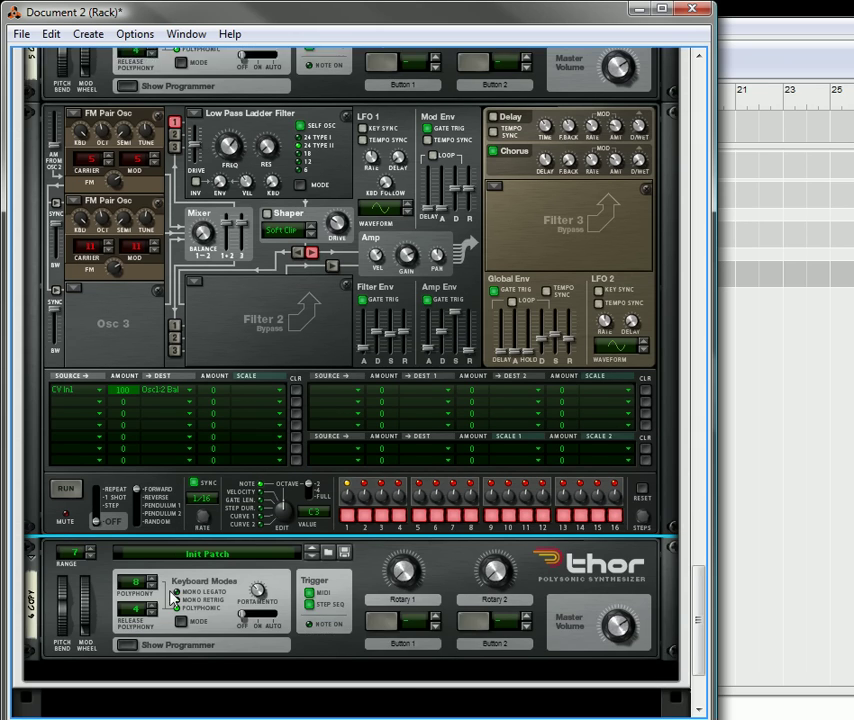
{"action": "left_click", "coordinate": [120, 592]}
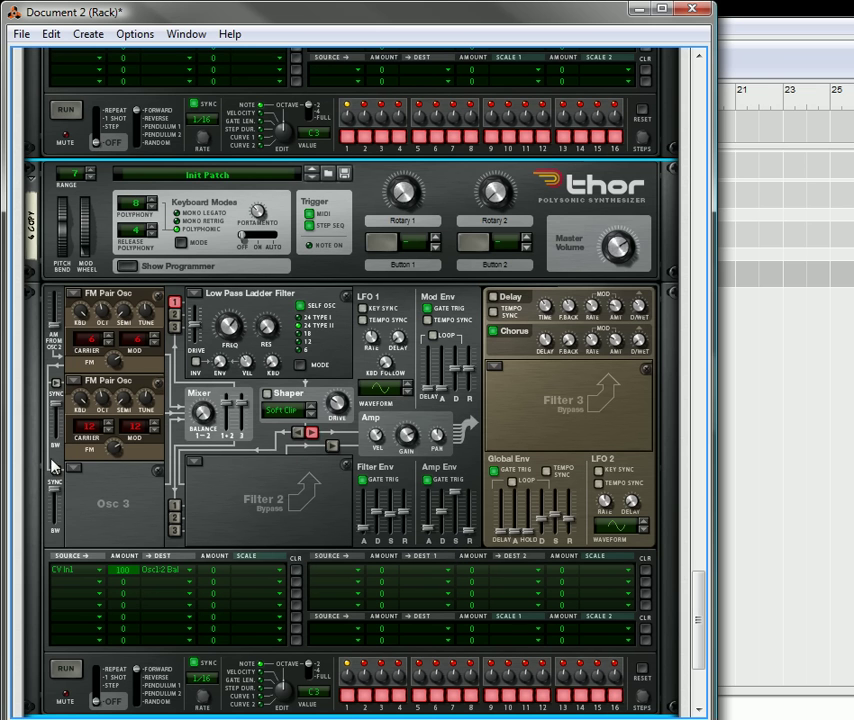
Turn on Double Mod and Double Carrier, checking the effect on the FM Pair ratios of 1 Copy, 2 Copy and 6 Copy.
{"action": "left_click_drag", "start_coordinate": [699, 597], "coordinate": [699, 118]}
{"action": "left_click", "coordinate": [293, 226]}
{"action": "scroll", "coordinate": [156, 671], "scroll_direction": "down", "scroll_amount": 3}
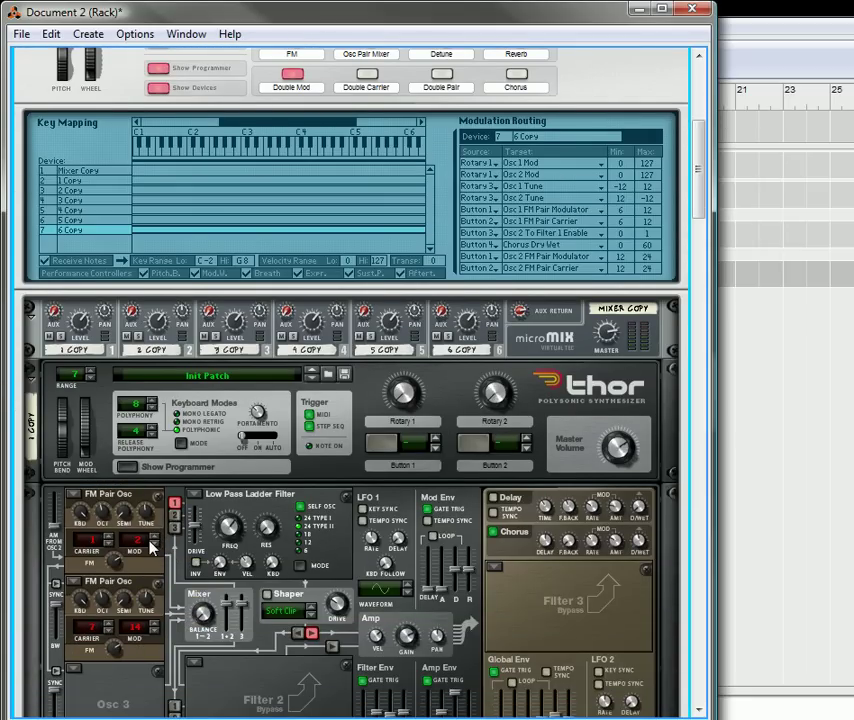
{"action": "scroll", "coordinate": [145, 655], "scroll_direction": "down", "scroll_amount": 12}
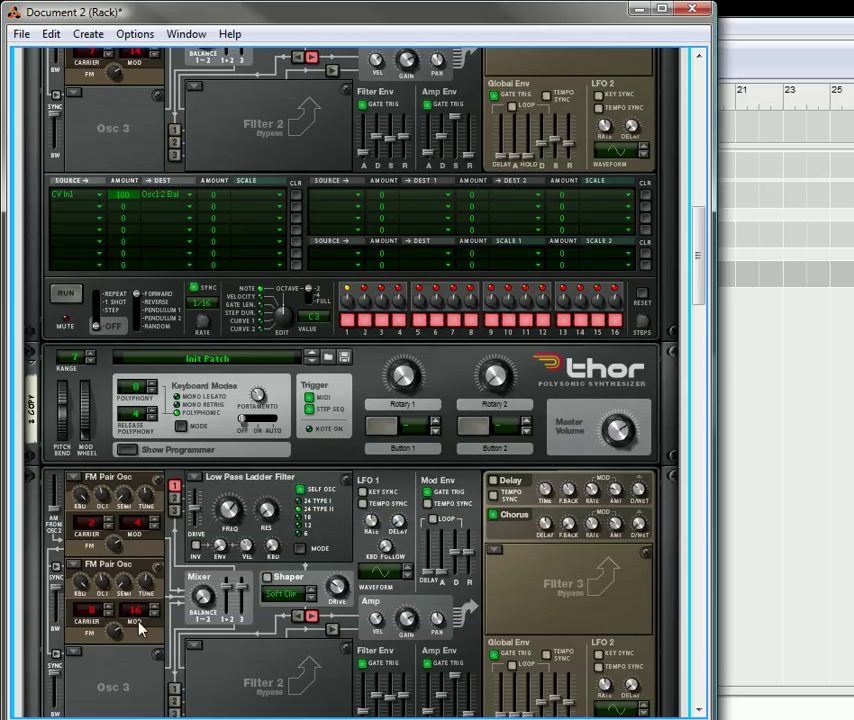
{"action": "left_click_drag", "start_coordinate": [698, 290], "coordinate": [748, 652]}
{"action": "left_click", "coordinate": [366, 236]}
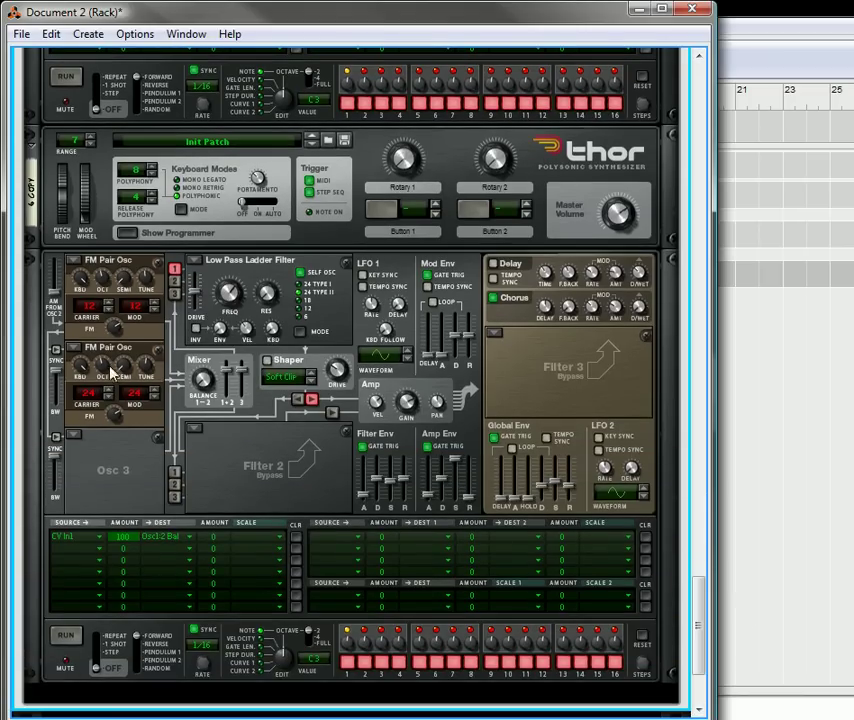
{"action": "left_click_drag", "start_coordinate": [701, 600], "coordinate": [677, 99]}
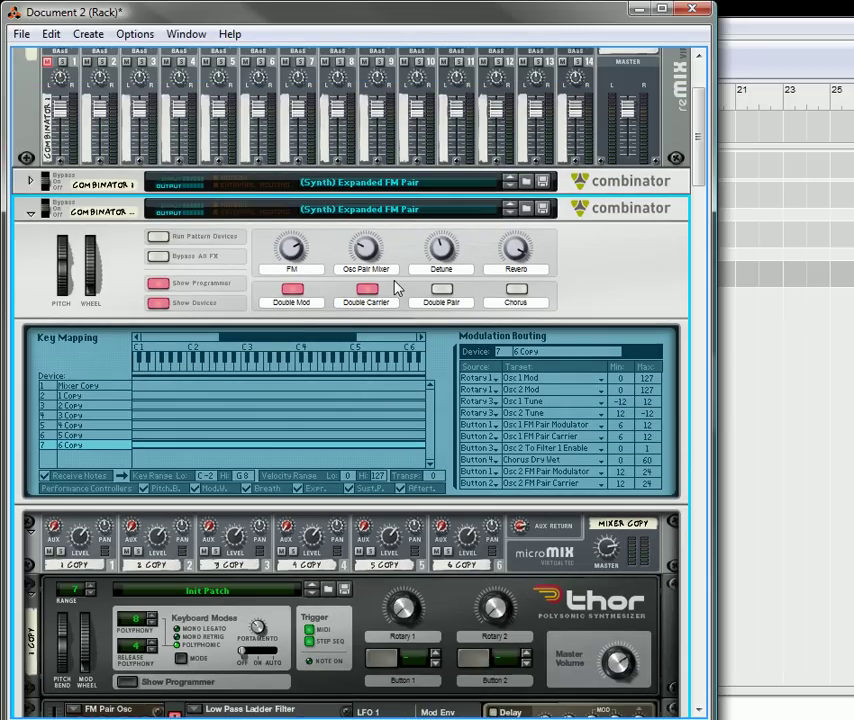
{"action": "double_click", "coordinate": [379, 272]}
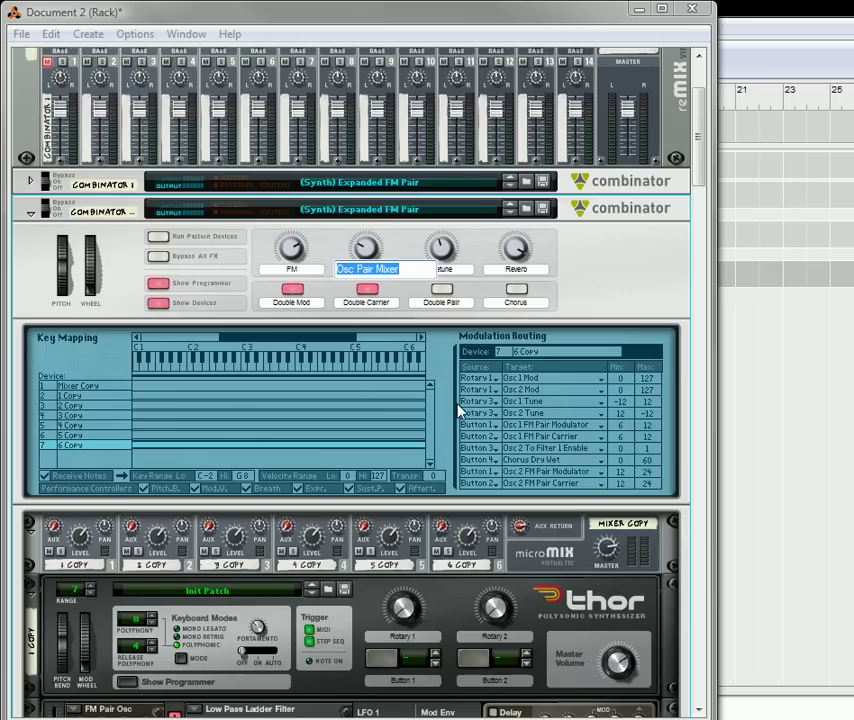
{"action": "left_click", "coordinate": [638, 310]}
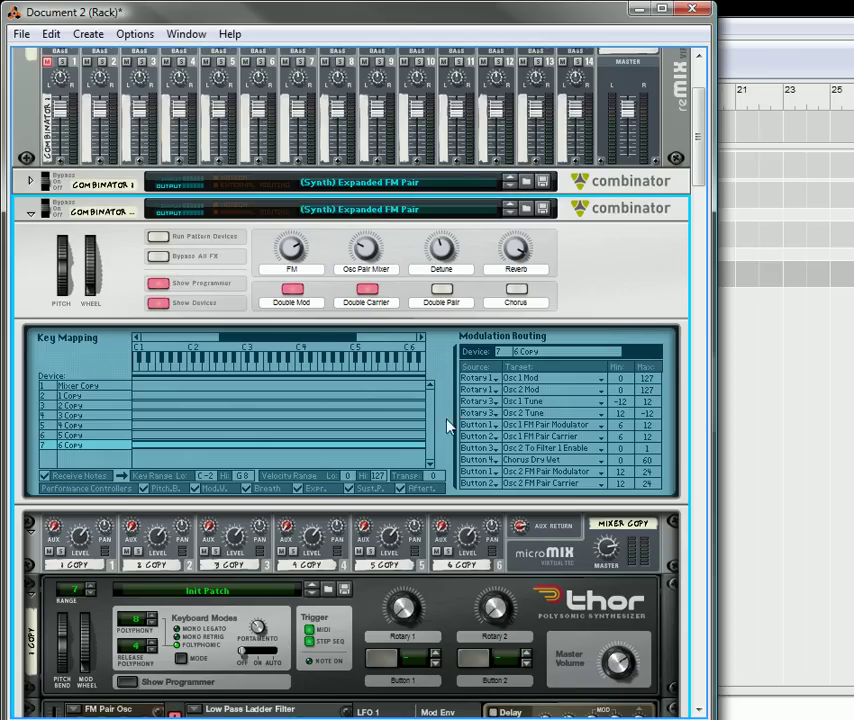
Create a new Thor Polysonic Synthesizer directly below the Mixer Copy line mixer inside the second Combinator.
{"action": "scroll", "coordinate": [325, 408], "scroll_direction": "down", "scroll_amount": 1}
{"action": "scroll", "coordinate": [325, 408], "scroll_direction": "down", "scroll_amount": 3}
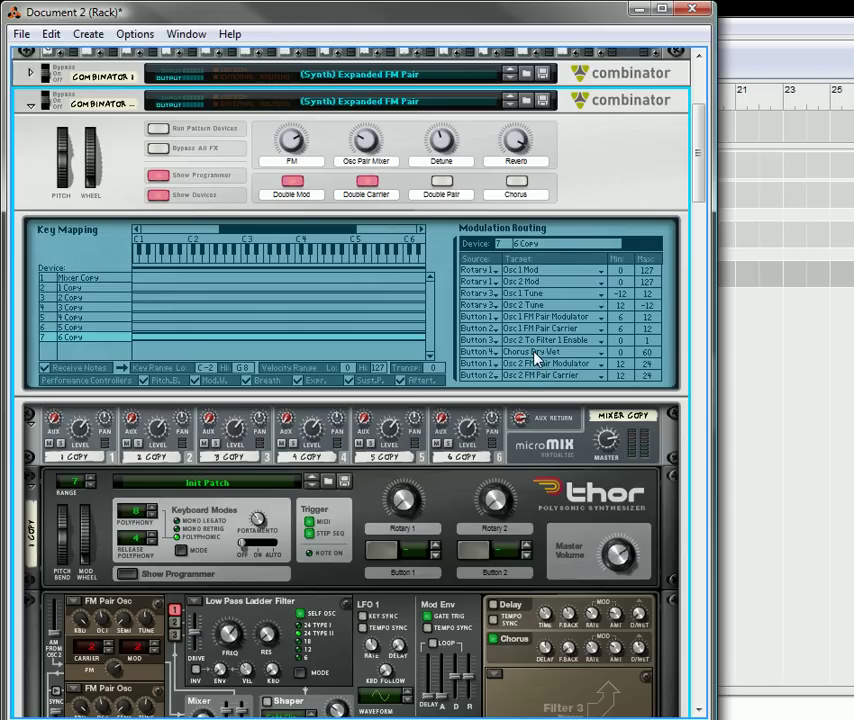
{"action": "left_click", "coordinate": [543, 467]}
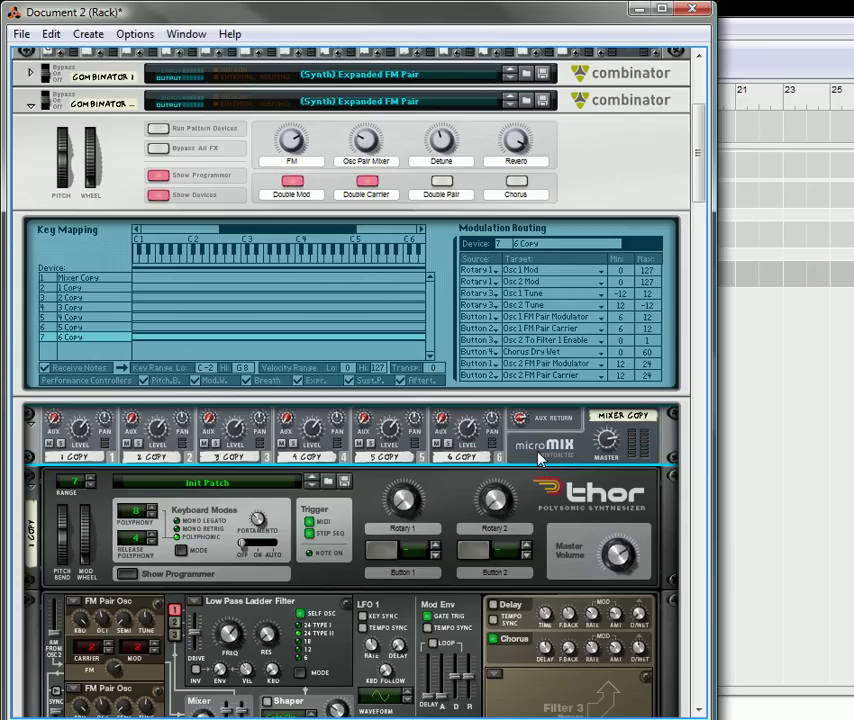
{"action": "right_click", "coordinate": [538, 456]}
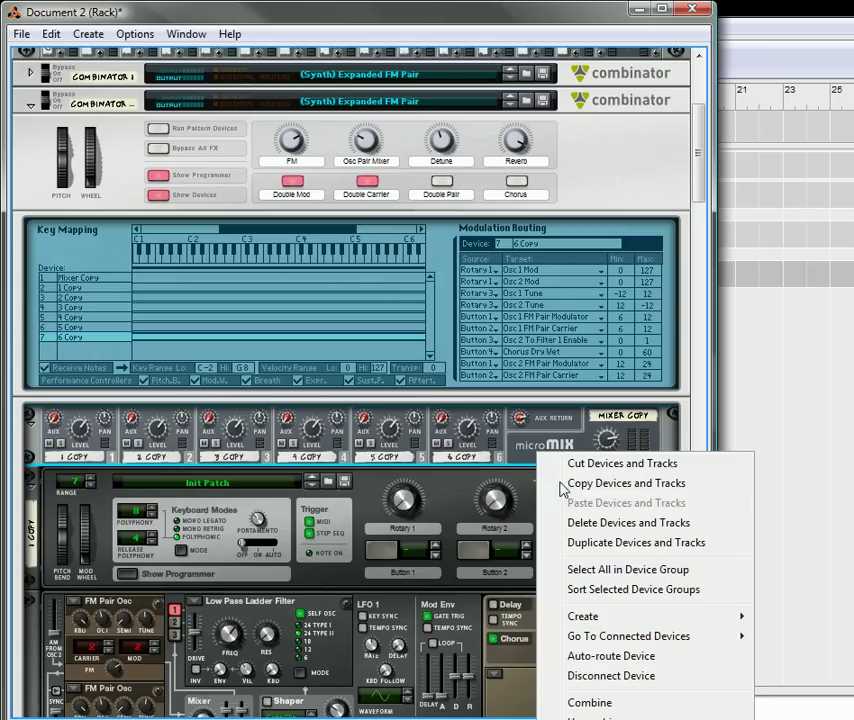
{"action": "mouse_move", "coordinate": [593, 618]}
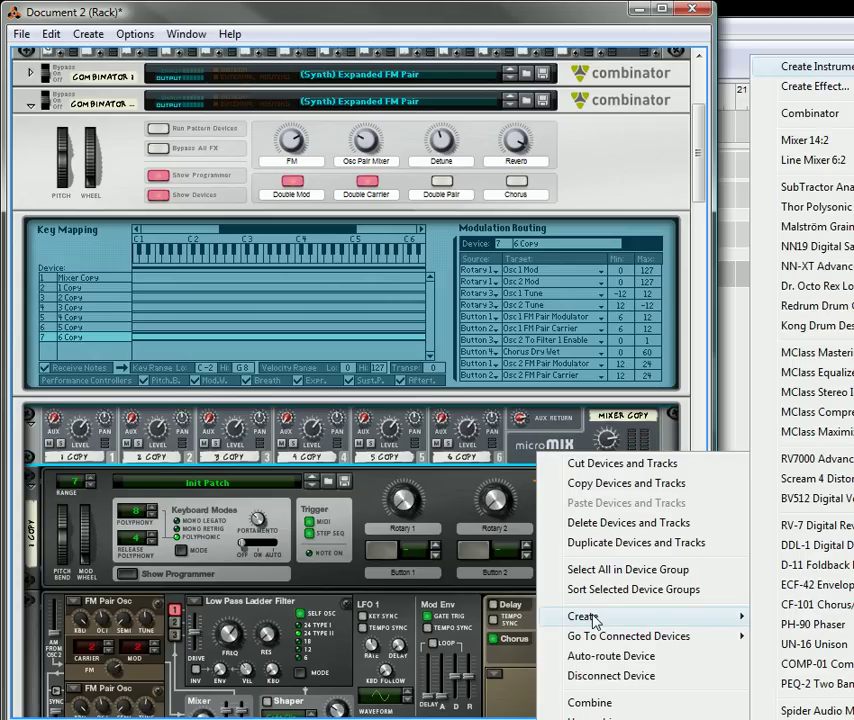
{"action": "left_click", "coordinate": [812, 208]}
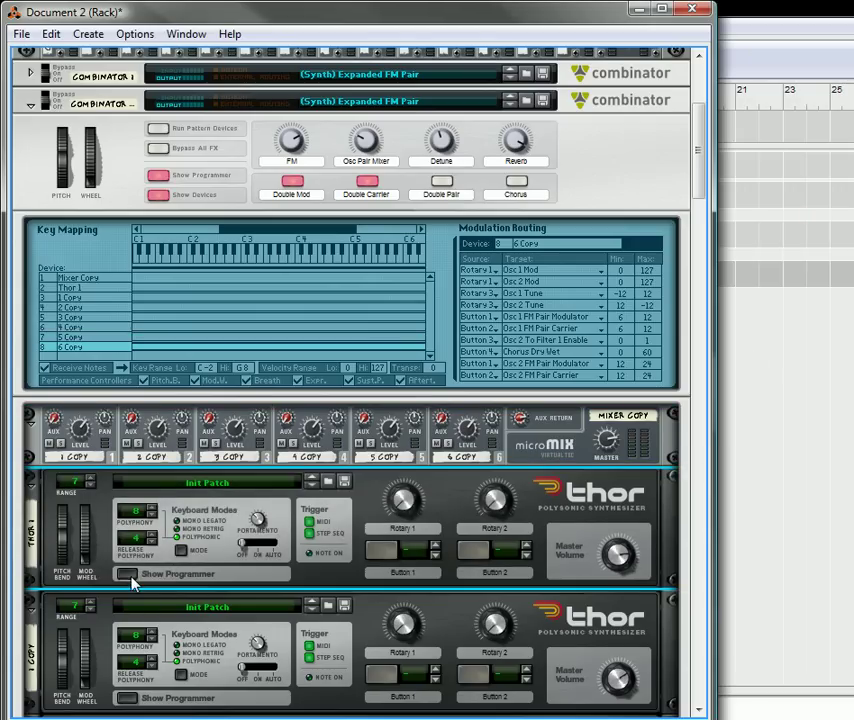
Show the new Thor 1's programmer and load the True Thor Init Patch into it.
{"action": "left_click", "coordinate": [132, 577]}
{"action": "right_click", "coordinate": [280, 174]}
{"action": "left_click", "coordinate": [343, 185]}
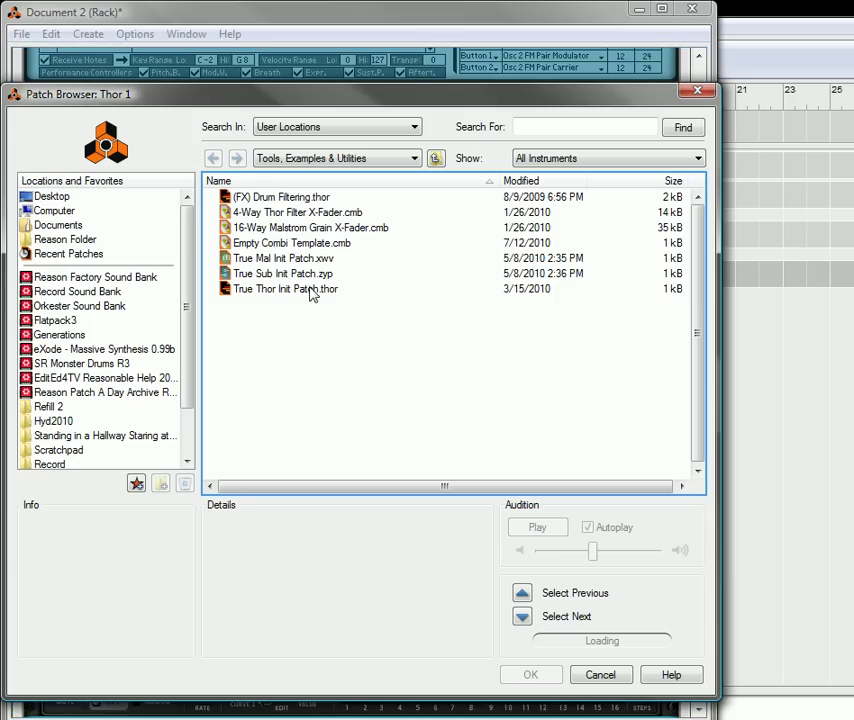
{"action": "double_click", "coordinate": [316, 290]}
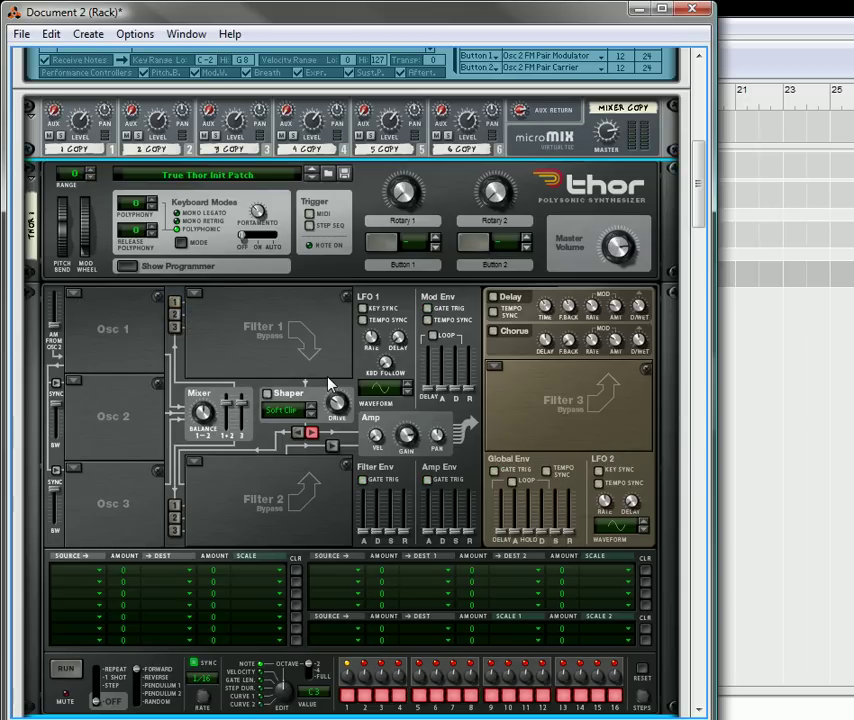
Rename Rotary 1 on Thor 1 as CV Mix.
{"action": "double_click", "coordinate": [400, 220]}
{"action": "type", "text": "CV Mix"}
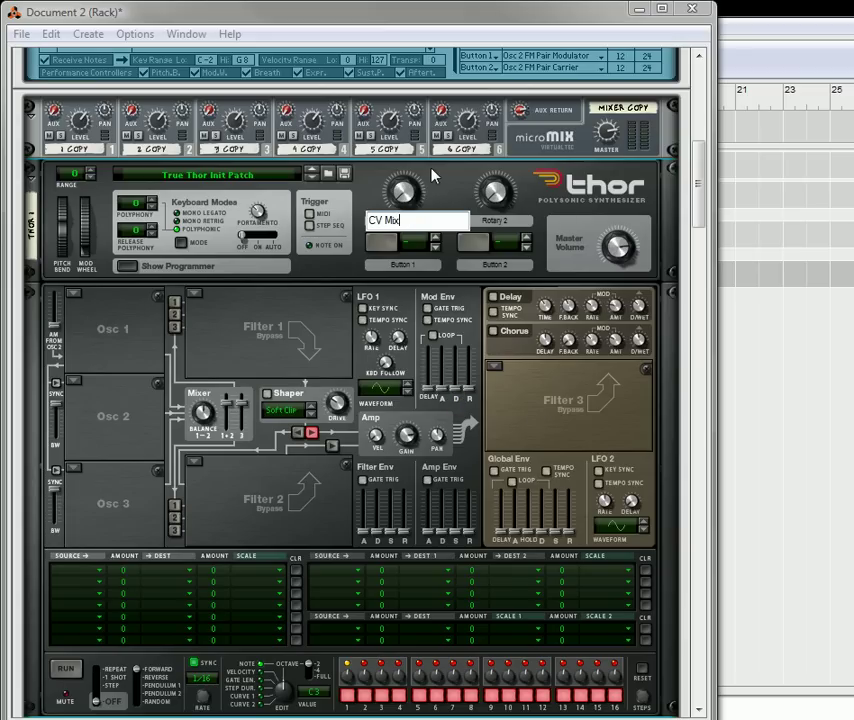
{"action": "key", "text": "Return"}
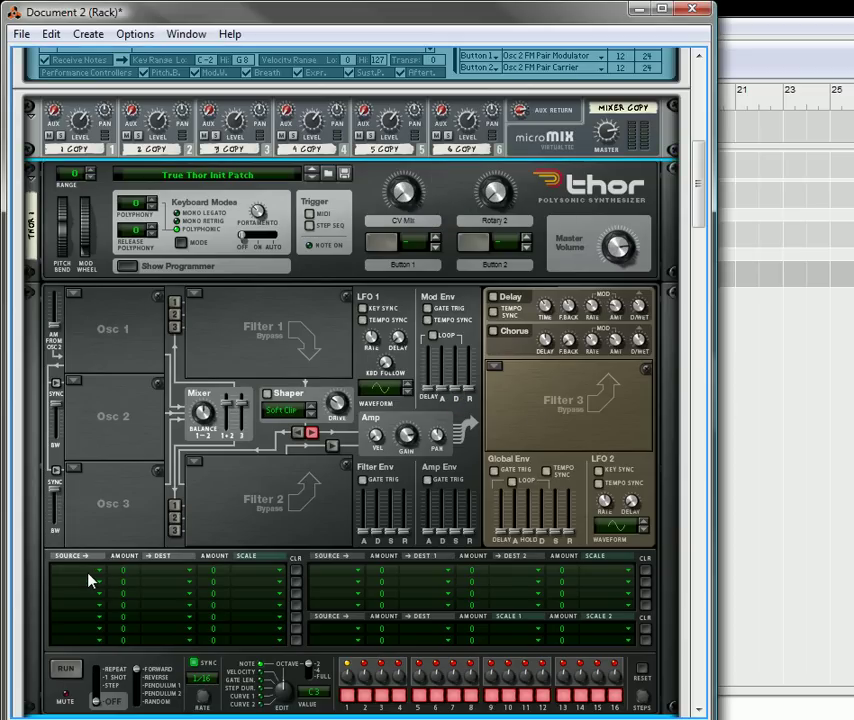
{"action": "key", "text": "Tab"}
{"action": "key", "text": "Tab"}
Create a Spider CV Merger & Splitter below Thor 1, duplicate it, and disconnect the automatically routed CV cables from both.
{"action": "scroll", "coordinate": [419, 287], "scroll_direction": "down", "scroll_amount": 3}
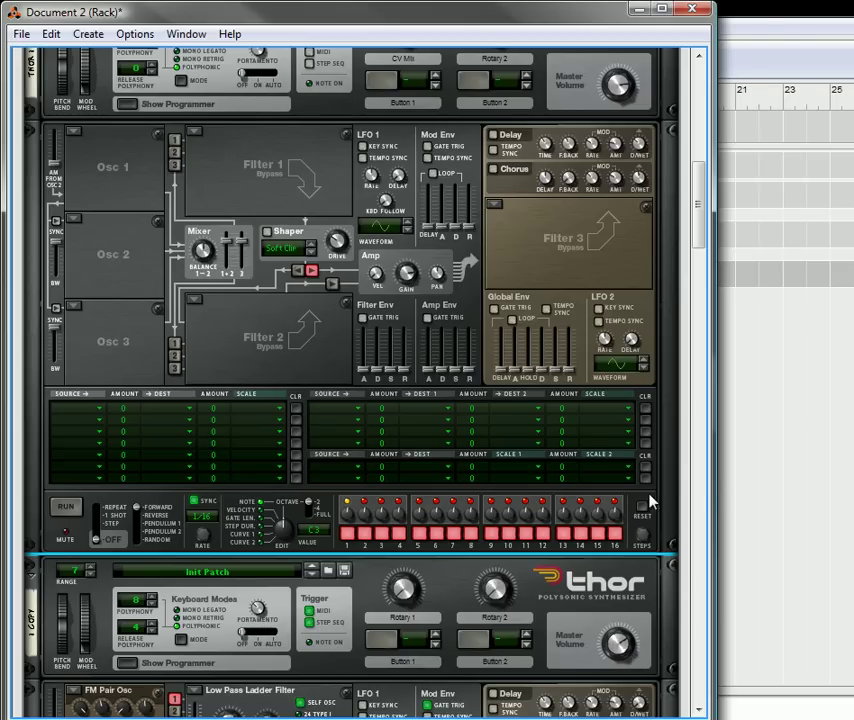
{"action": "right_click", "coordinate": [663, 503]}
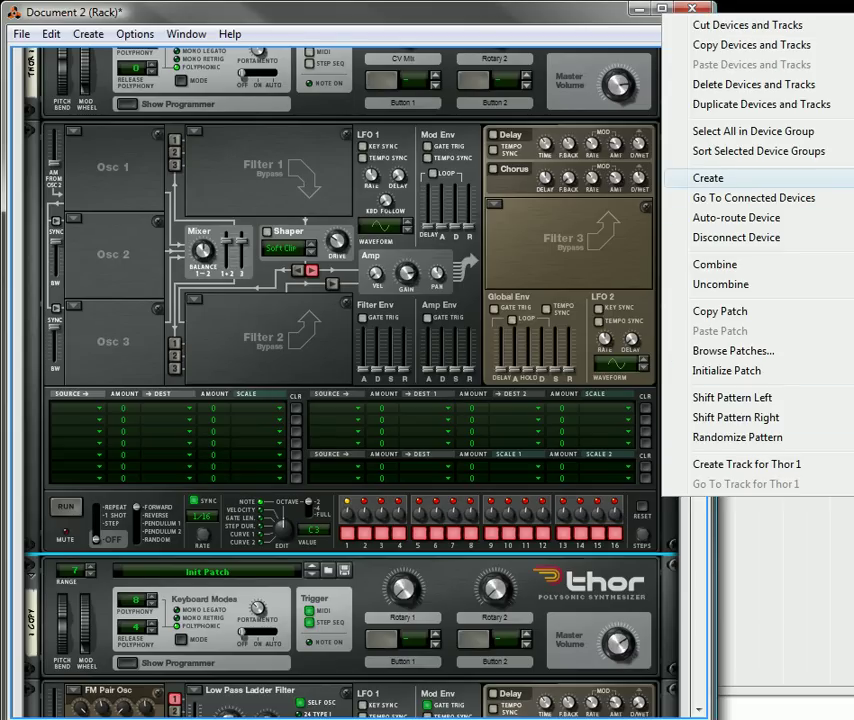
{"action": "mouse_move", "coordinate": [708, 178]}
{"action": "left_click", "coordinate": [438, 539]}
{"action": "right_click", "coordinate": [278, 576]}
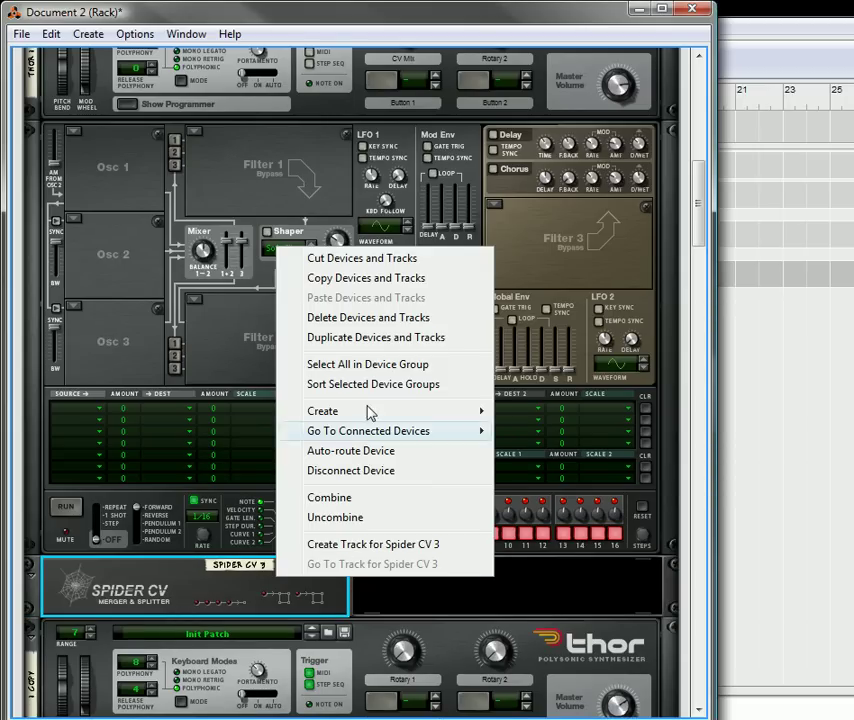
{"action": "left_click", "coordinate": [366, 339]}
{"action": "key", "text": "Tab"}
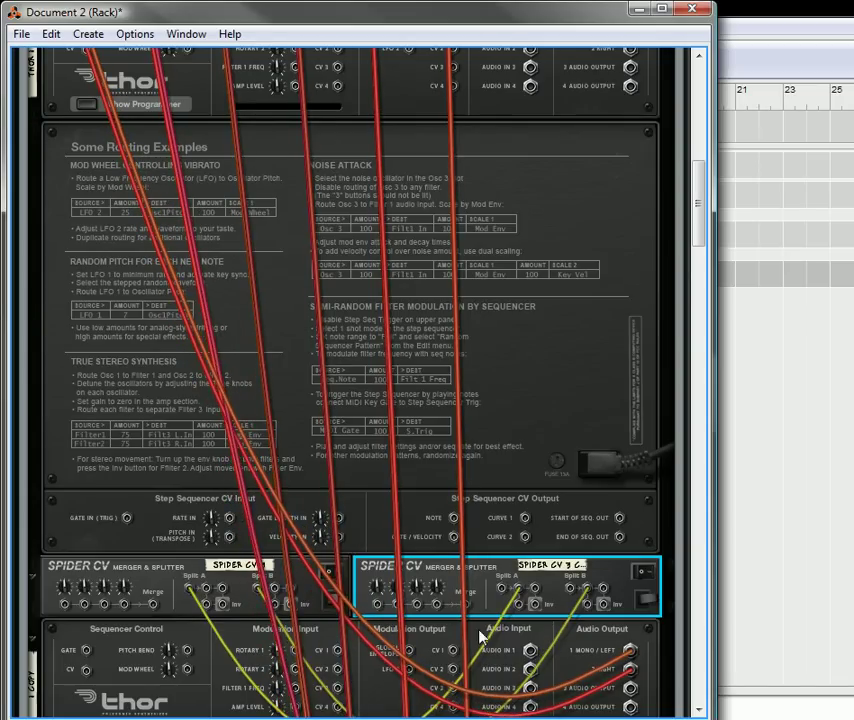
{"action": "left_click_drag", "start_coordinate": [517, 590], "coordinate": [268, 650]}
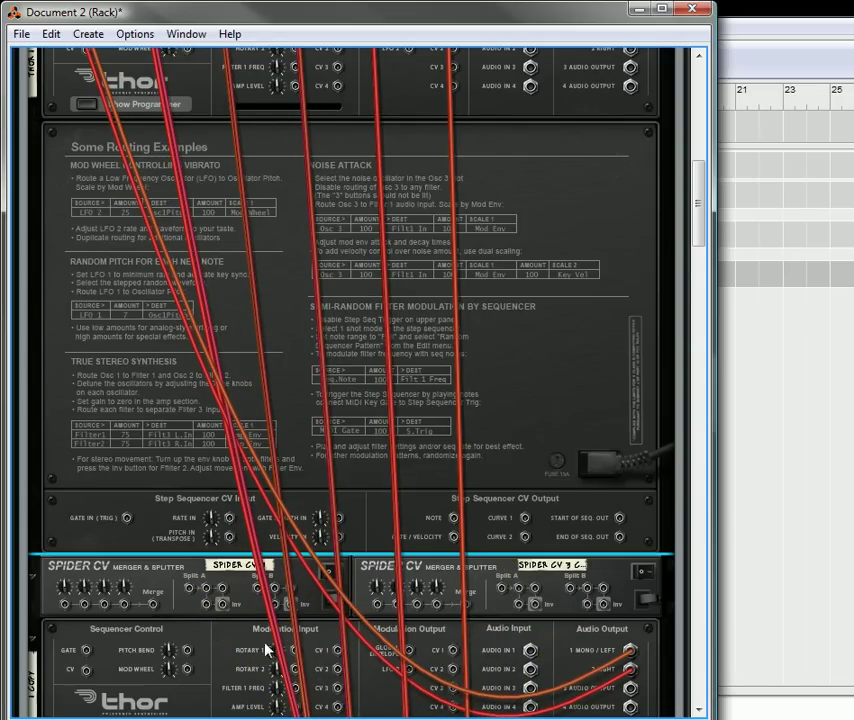
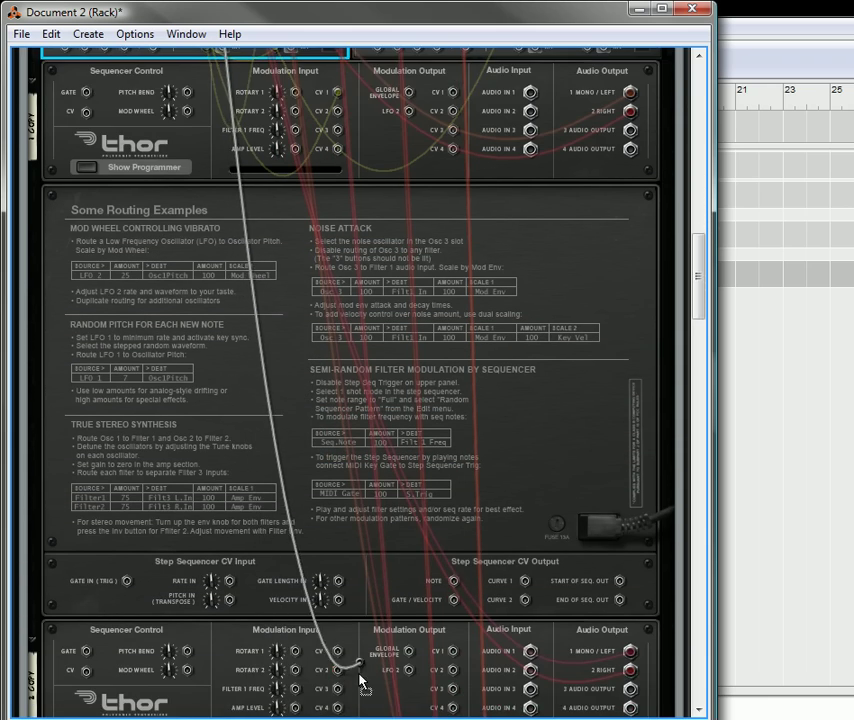
Hide the programmers of the six Thors, 1 Copy through 6 Copy, on the rear of the rack.
{"action": "scroll", "coordinate": [48, 396], "scroll_direction": "down", "scroll_amount": 5}
{"action": "left_click", "coordinate": [85, 184]}
{"action": "left_click", "coordinate": [88, 312]}
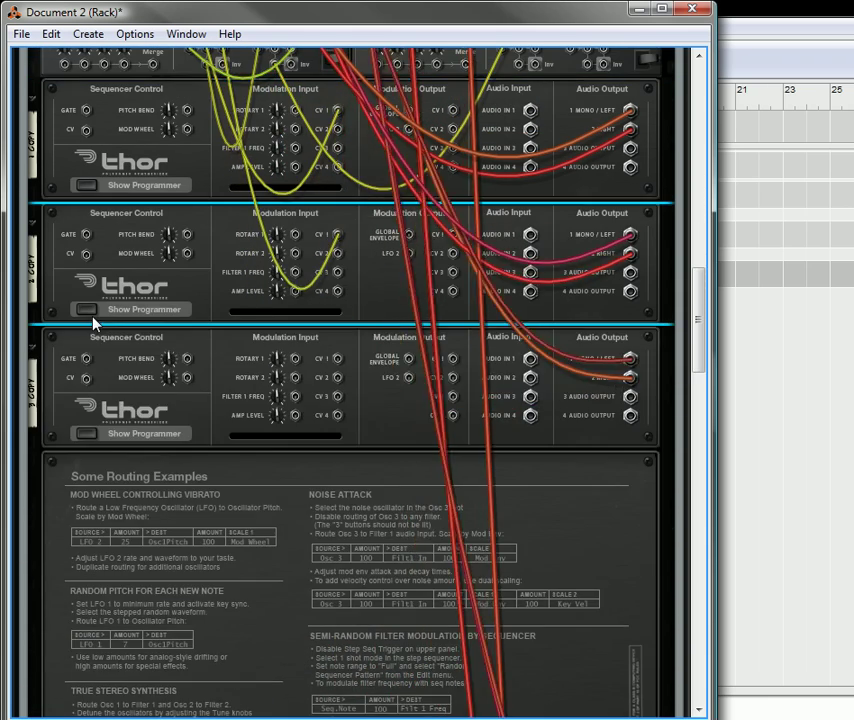
{"action": "left_click", "coordinate": [89, 437]}
{"action": "left_click", "coordinate": [89, 560]}
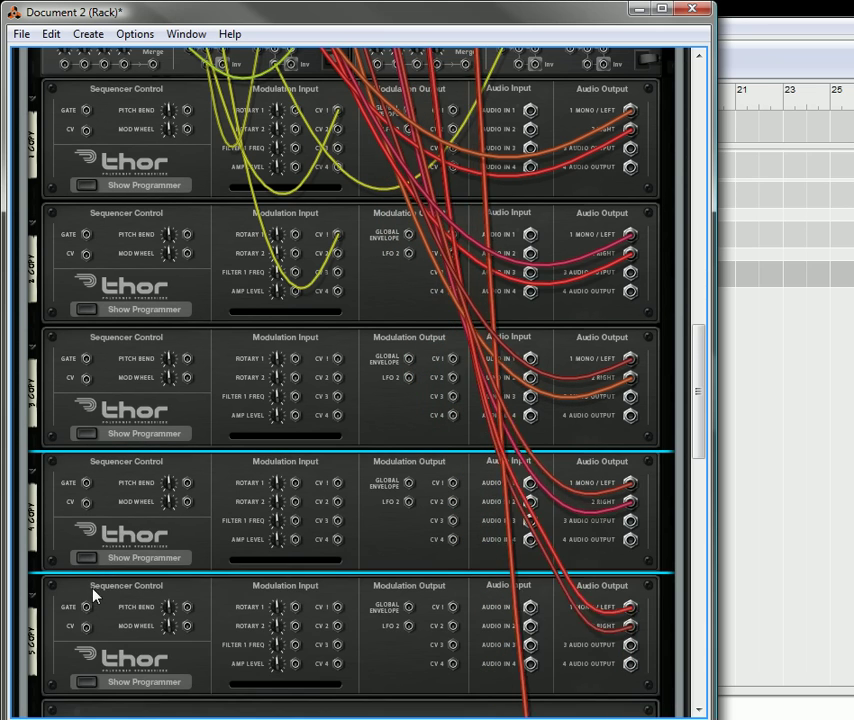
{"action": "left_click", "coordinate": [91, 680]}
{"action": "scroll", "coordinate": [82, 665], "scroll_direction": "down", "scroll_amount": 1}
{"action": "scroll", "coordinate": [80, 661], "scroll_direction": "down", "scroll_amount": 1}
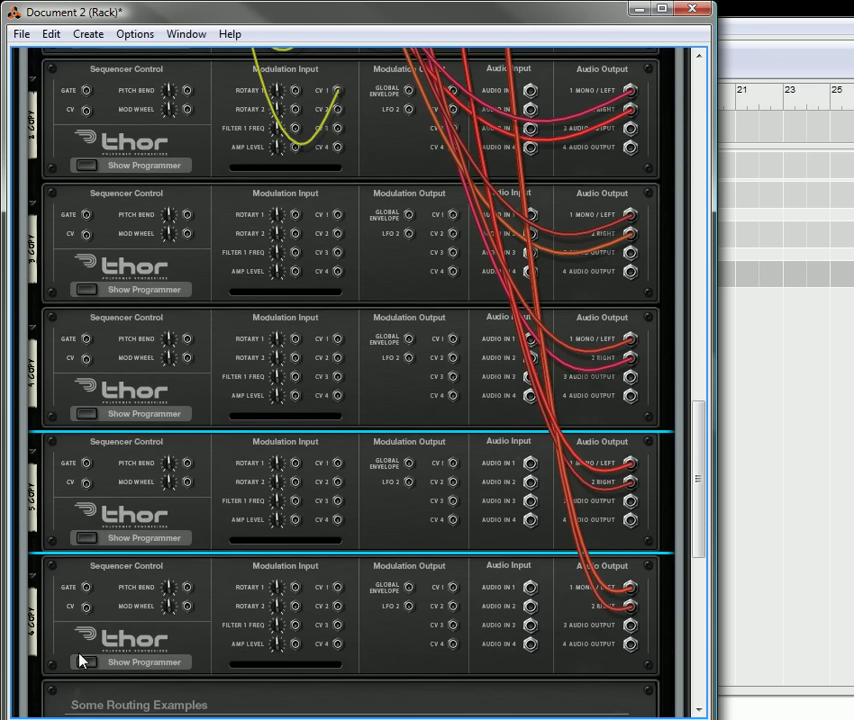
{"action": "left_click", "coordinate": [88, 662]}
{"action": "scroll", "coordinate": [282, 271], "scroll_direction": "up", "scroll_amount": 3}
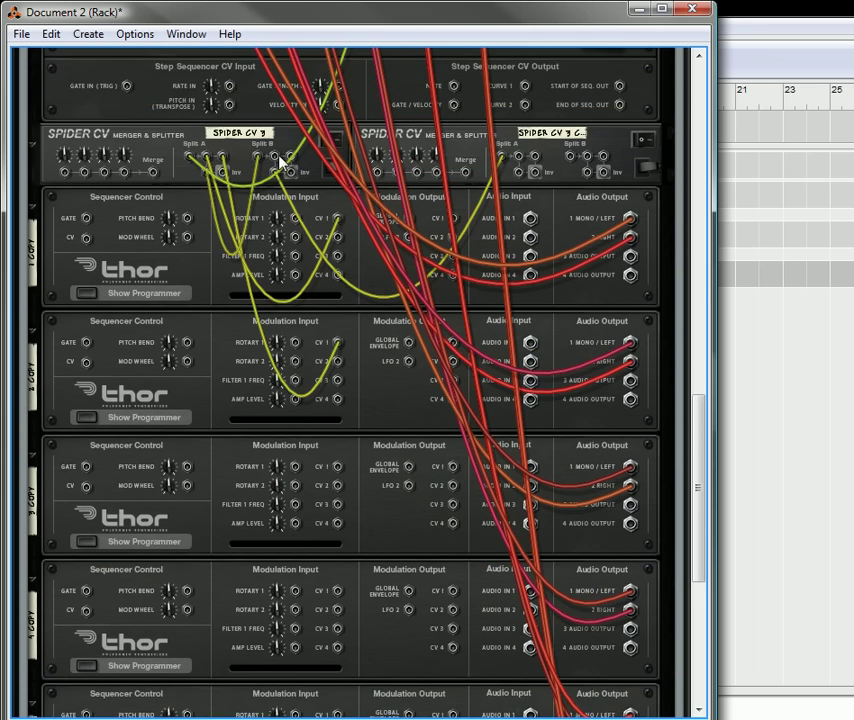
Connect the Spider CV split outputs to the CV 1 modulation inputs of 3 Copy, 4 Copy, 5 Copy and 6 Copy.
{"action": "left_click_drag", "start_coordinate": [273, 160], "coordinate": [337, 468]}
{"action": "left_click_drag", "start_coordinate": [291, 179], "coordinate": [337, 591]}
{"action": "left_click_drag", "start_coordinate": [521, 160], "coordinate": [340, 645]}
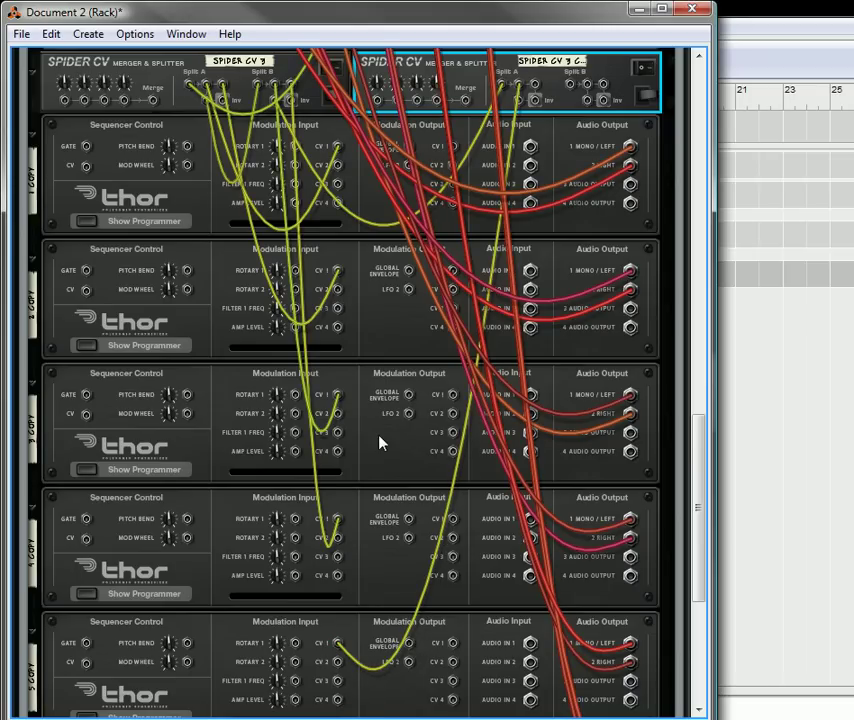
{"action": "scroll", "coordinate": [565, 113], "scroll_direction": "up", "scroll_amount": 1}
{"action": "left_click_drag", "start_coordinate": [537, 106], "coordinate": [336, 545]}
{"action": "scroll", "coordinate": [225, 347], "scroll_direction": "up", "scroll_amount": 5}
{"action": "scroll", "coordinate": [230, 352], "scroll_direction": "up", "scroll_amount": 5}
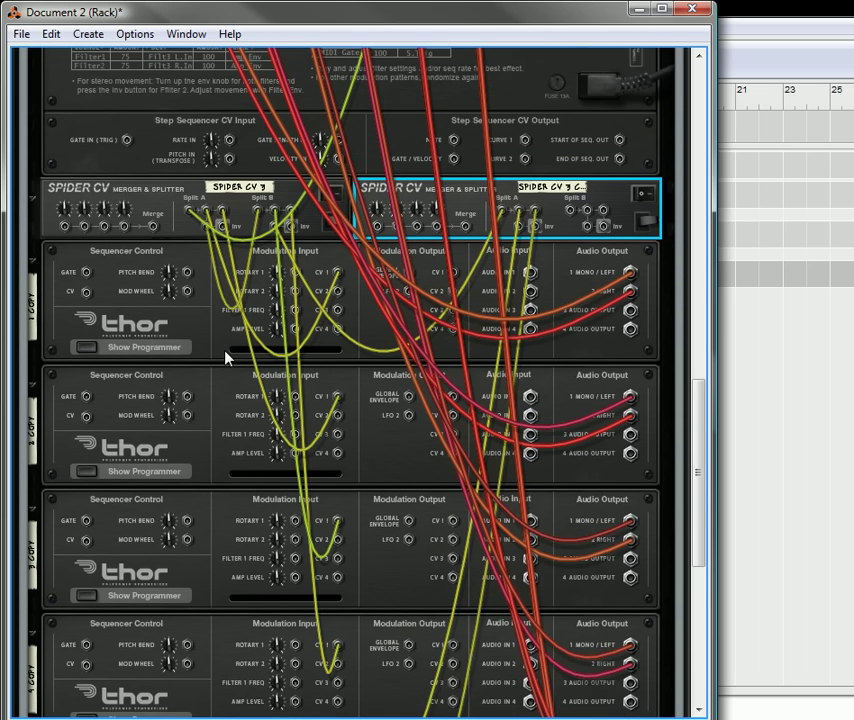
In Thor 1's modulation matrix, route Rotary 1 to CV Output 1 with an amount of 100.
{"action": "key", "text": "Tab"}
{"action": "scroll", "coordinate": [219, 330], "scroll_direction": "up", "scroll_amount": 1}
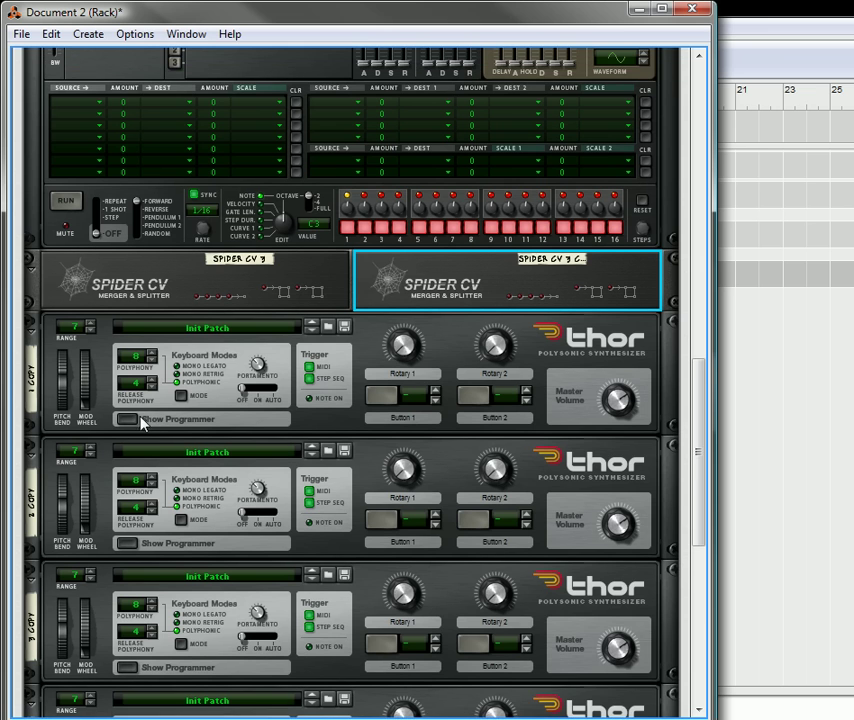
{"action": "scroll", "coordinate": [160, 300], "scroll_direction": "up", "scroll_amount": 14}
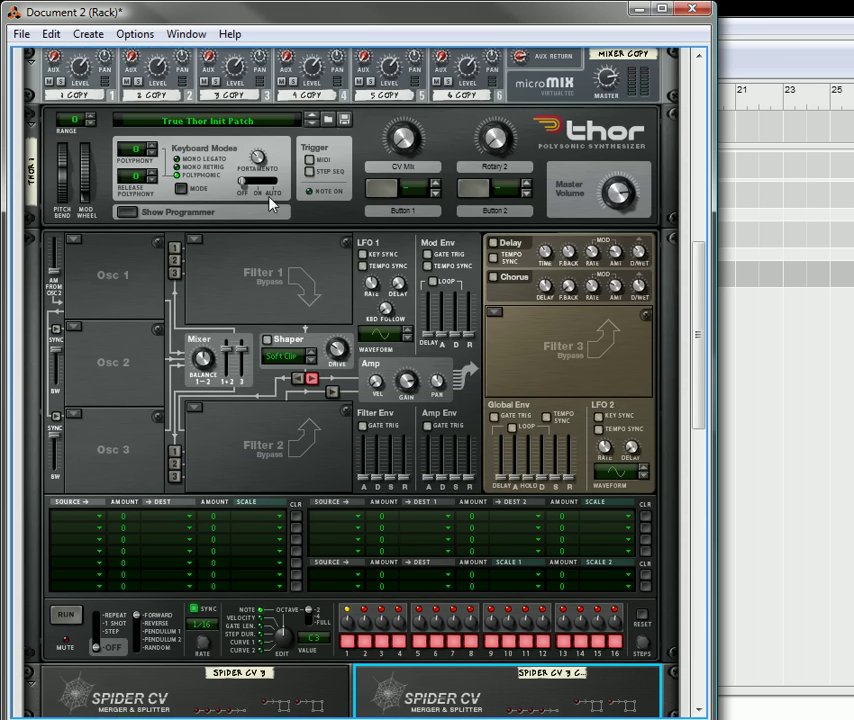
{"action": "left_click", "coordinate": [78, 521]}
{"action": "mouse_move", "coordinate": [170, 495]}
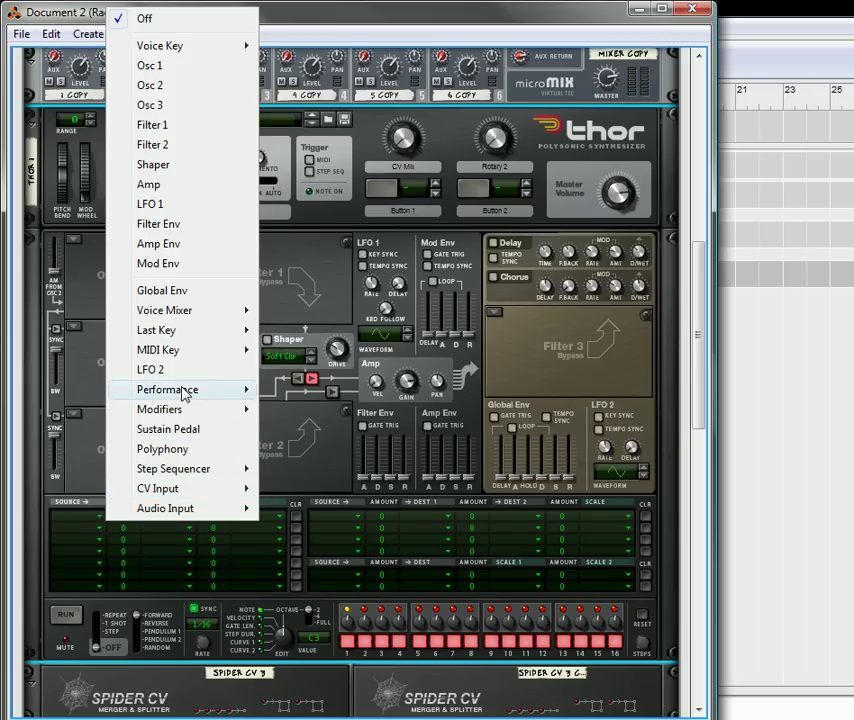
{"action": "mouse_move", "coordinate": [246, 390]}
{"action": "mouse_move", "coordinate": [213, 412]}
{"action": "left_click", "coordinate": [305, 410]}
{"action": "left_click_drag", "start_coordinate": [128, 516], "coordinate": [140, 400]}
{"action": "left_click", "coordinate": [170, 516]}
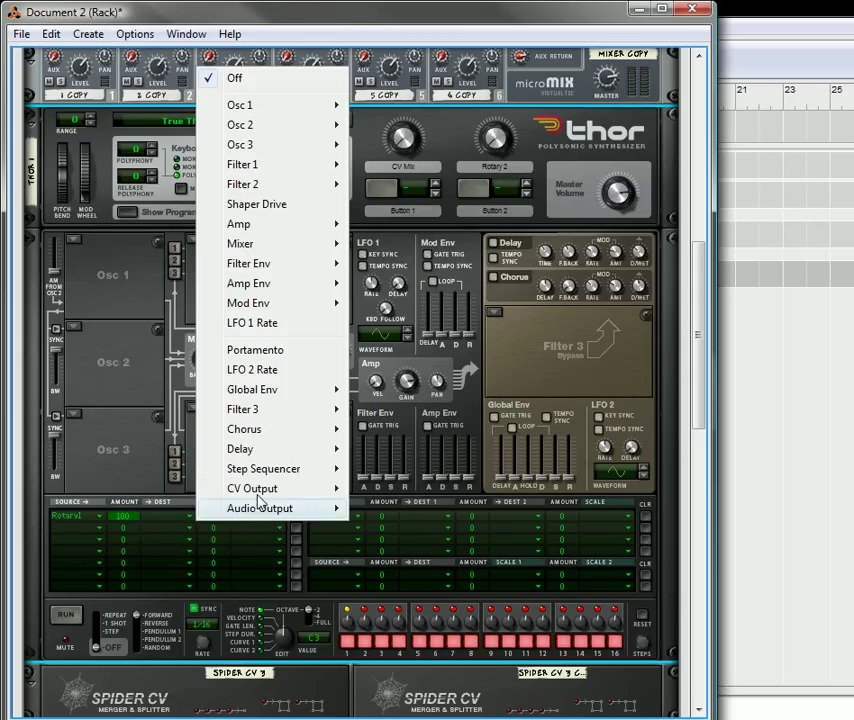
{"action": "mouse_move", "coordinate": [328, 490]}
{"action": "left_click", "coordinate": [390, 491]}
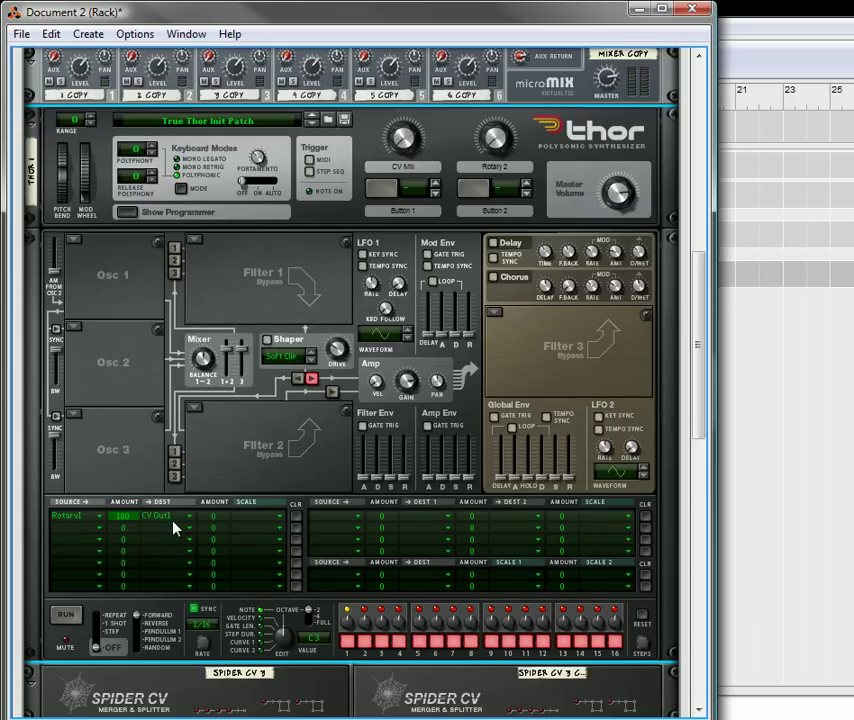
Show 1 Copy's programmer and check its CV In1 modulation routing, keeping Mixer Osc 1:2 Balance as the destination.
{"action": "scroll", "coordinate": [172, 518], "scroll_direction": "down", "scroll_amount": 6}
{"action": "left_click", "coordinate": [130, 490]}
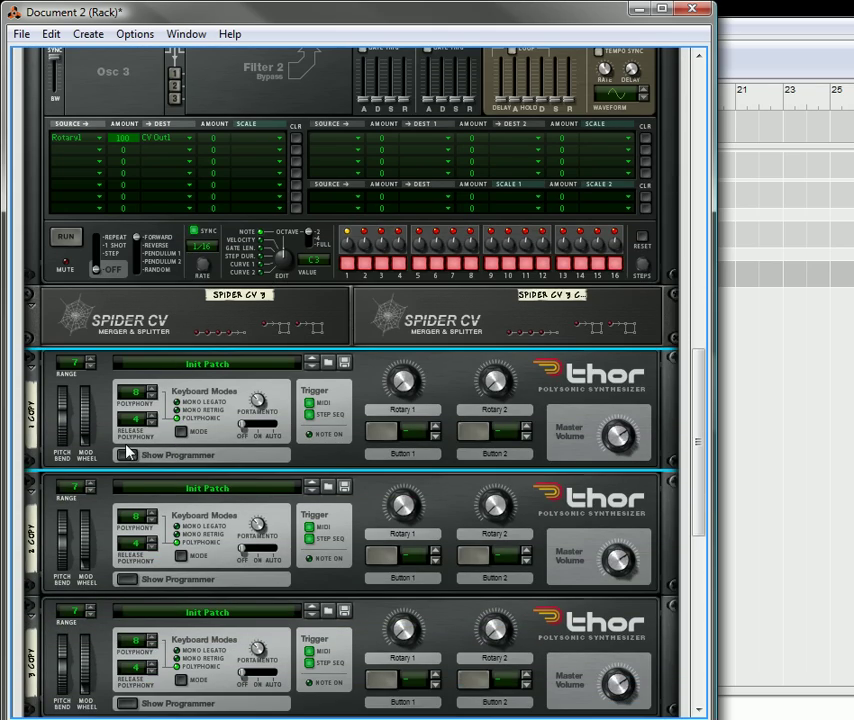
{"action": "scroll", "coordinate": [128, 535], "scroll_direction": "down", "scroll_amount": 1}
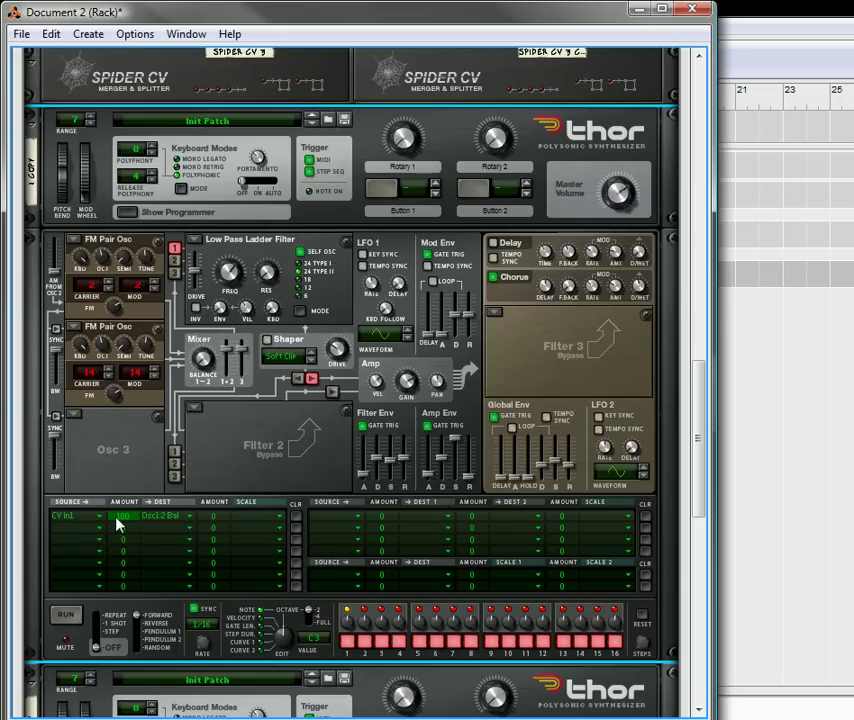
{"action": "left_click", "coordinate": [177, 519]}
{"action": "mouse_move", "coordinate": [270, 455]}
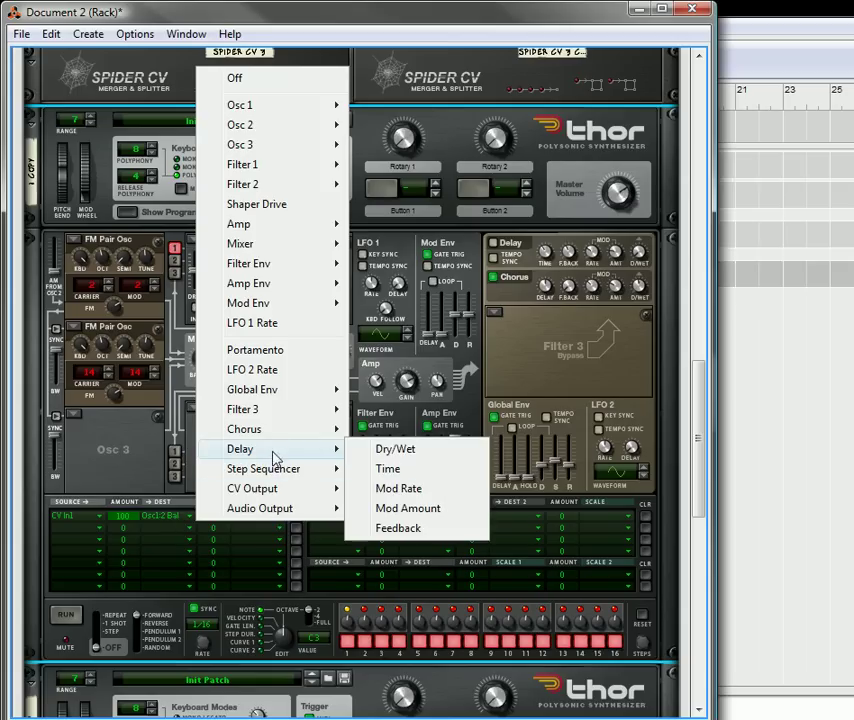
{"action": "mouse_move", "coordinate": [276, 244]}
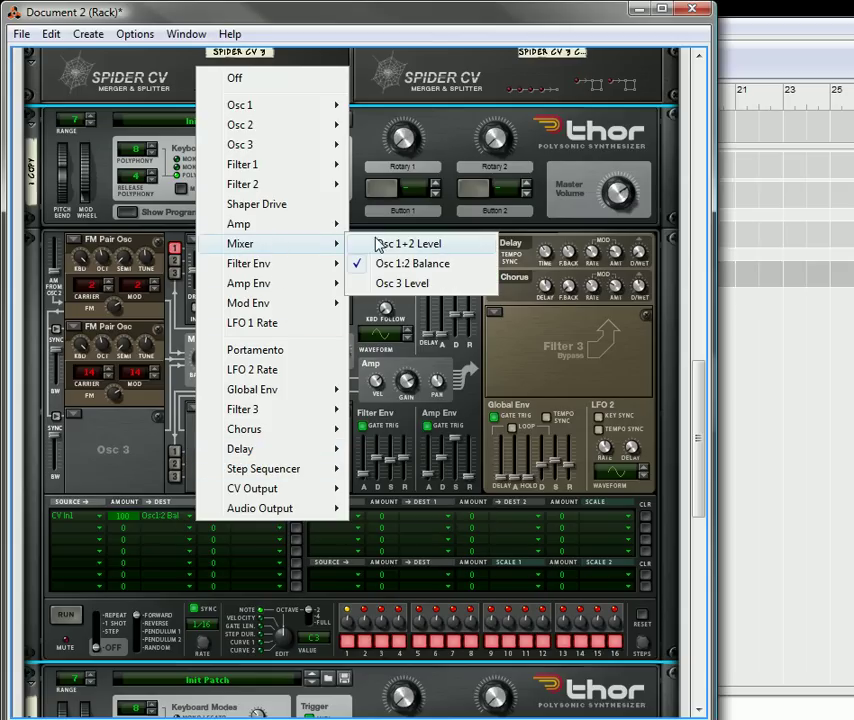
{"action": "left_click", "coordinate": [412, 264]}
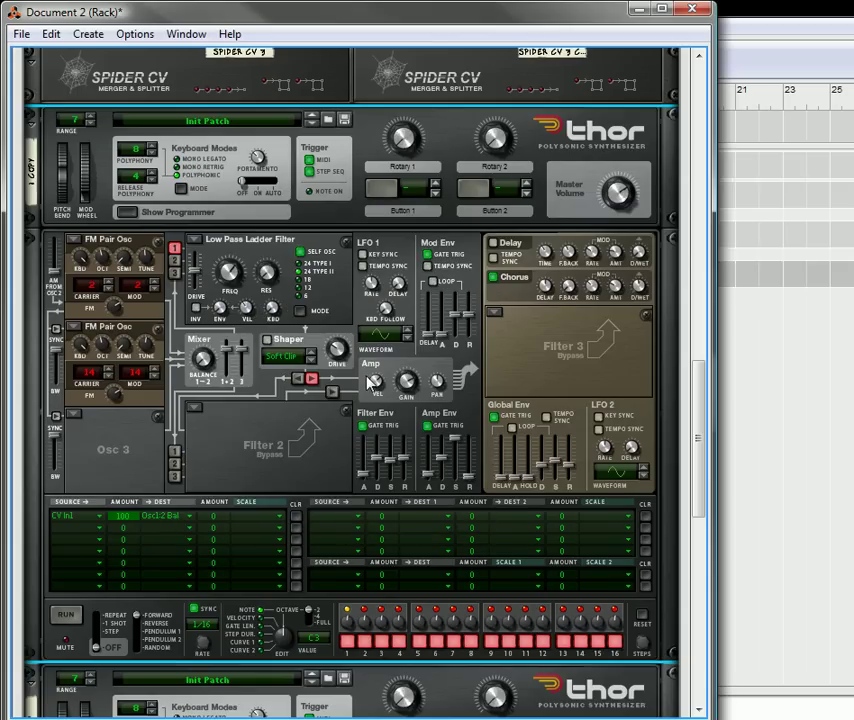
Show 2 Copy's programmer and check the CV In1 routing in its modulation matrix.
{"action": "scroll", "coordinate": [185, 510], "scroll_direction": "down", "scroll_amount": 5}
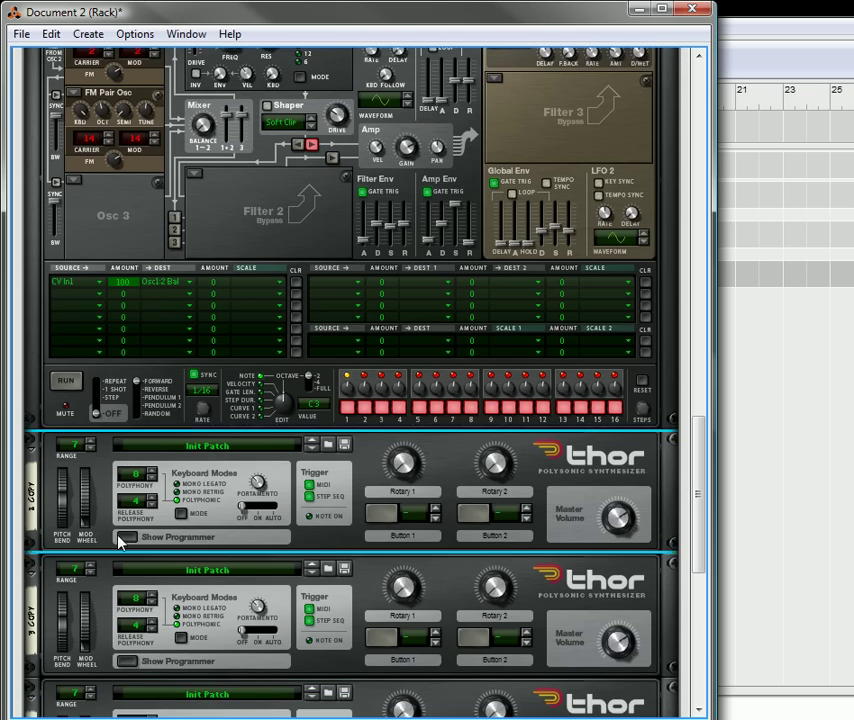
{"action": "left_click", "coordinate": [120, 537]}
{"action": "scroll", "coordinate": [128, 575], "scroll_direction": "down", "scroll_amount": 4}
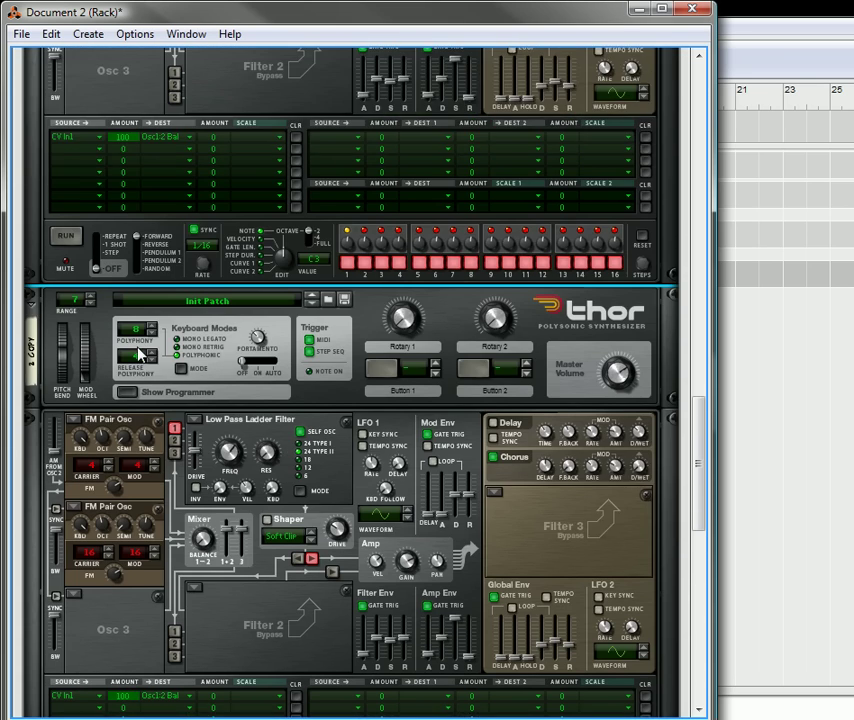
{"action": "scroll", "coordinate": [138, 348], "scroll_direction": "down", "scroll_amount": 5}
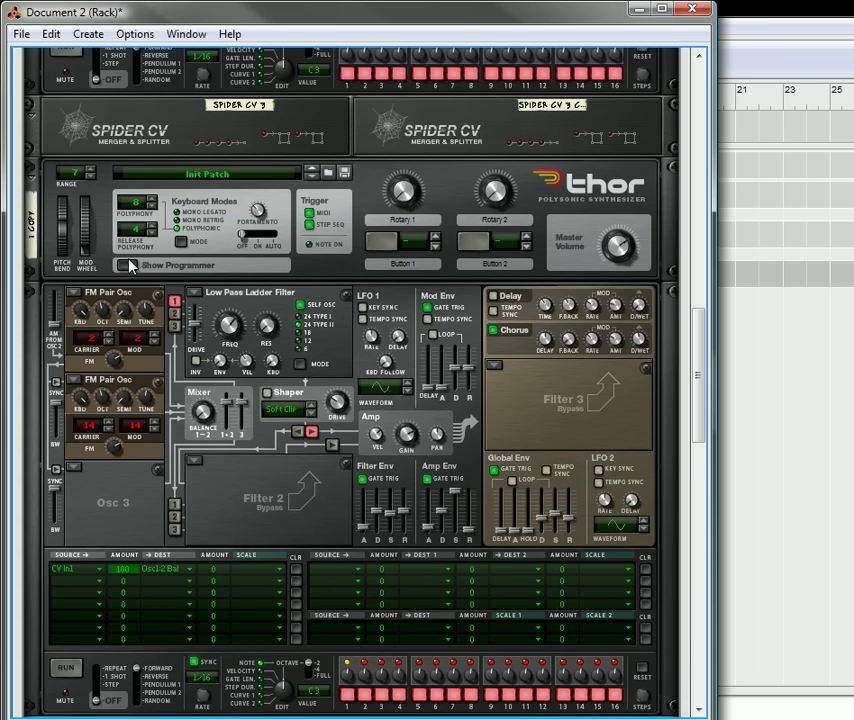
Hide the programmers of 1 Copy, 2 Copy and Thor 1.
{"action": "left_click", "coordinate": [127, 265]}
{"action": "left_click", "coordinate": [133, 389]}
{"action": "scroll", "coordinate": [160, 350], "scroll_direction": "up", "scroll_amount": 2}
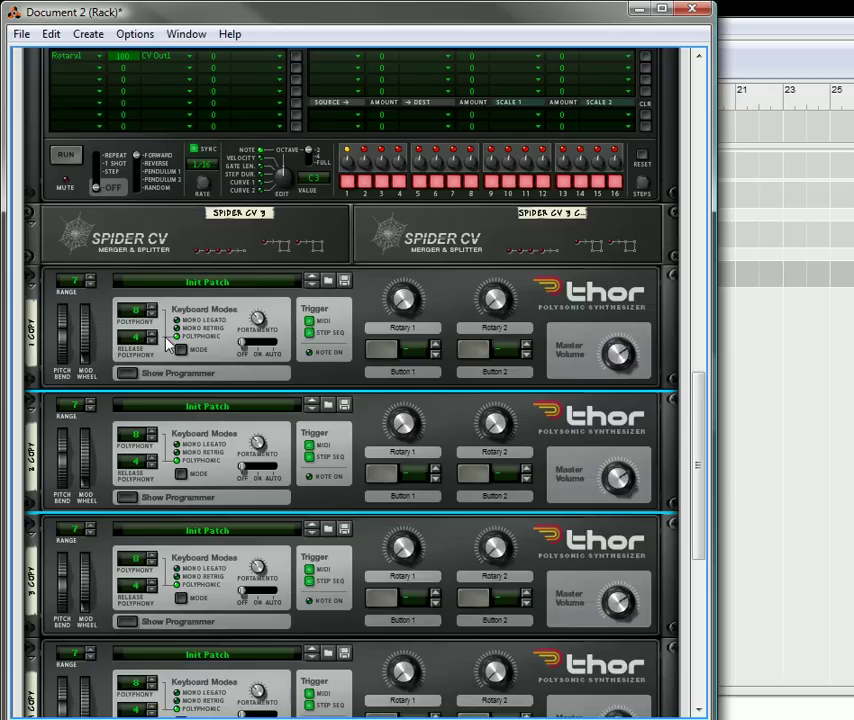
{"action": "scroll", "coordinate": [175, 348], "scroll_direction": "up", "scroll_amount": 10}
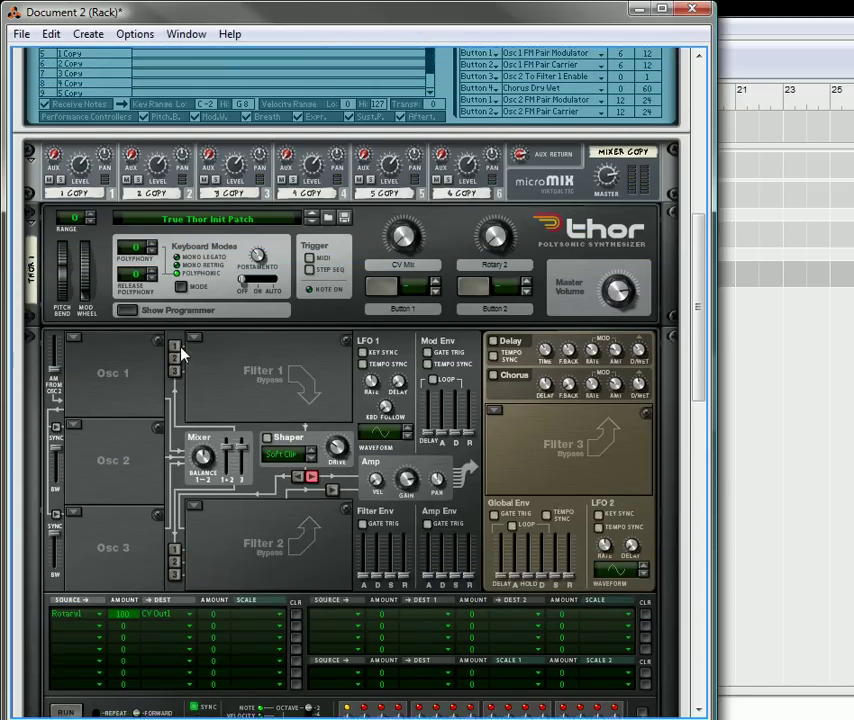
{"action": "scroll", "coordinate": [165, 365], "scroll_direction": "up", "scroll_amount": 2}
{"action": "left_click", "coordinate": [128, 364]}
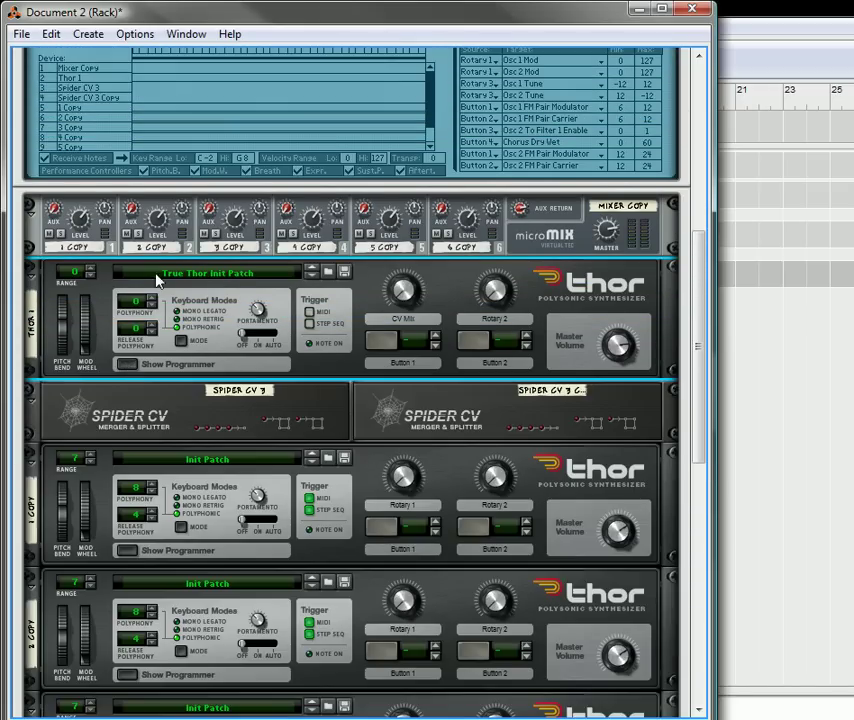
Rename the Thor 1 device as Mix CV.
{"action": "double_click", "coordinate": [35, 338]}
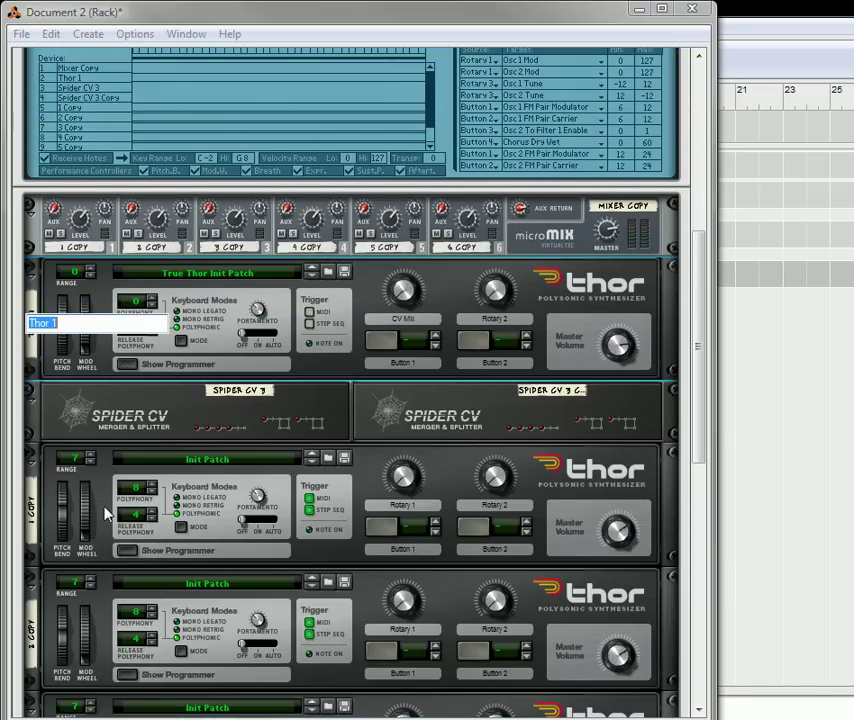
{"action": "type", "text": "Mix"}
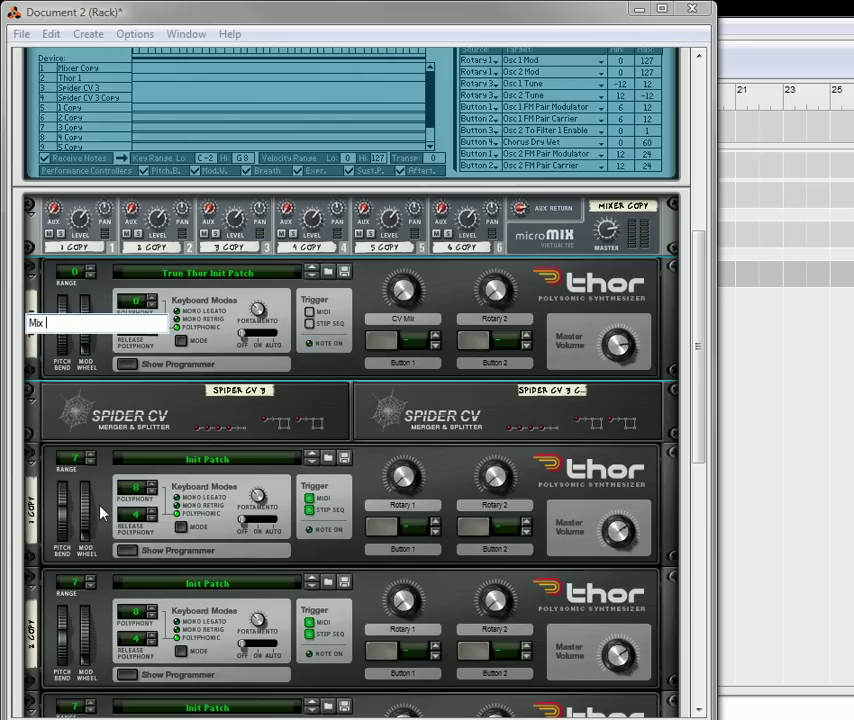
{"action": "type", "text": " CV"}
{"action": "key", "text": "Return"}
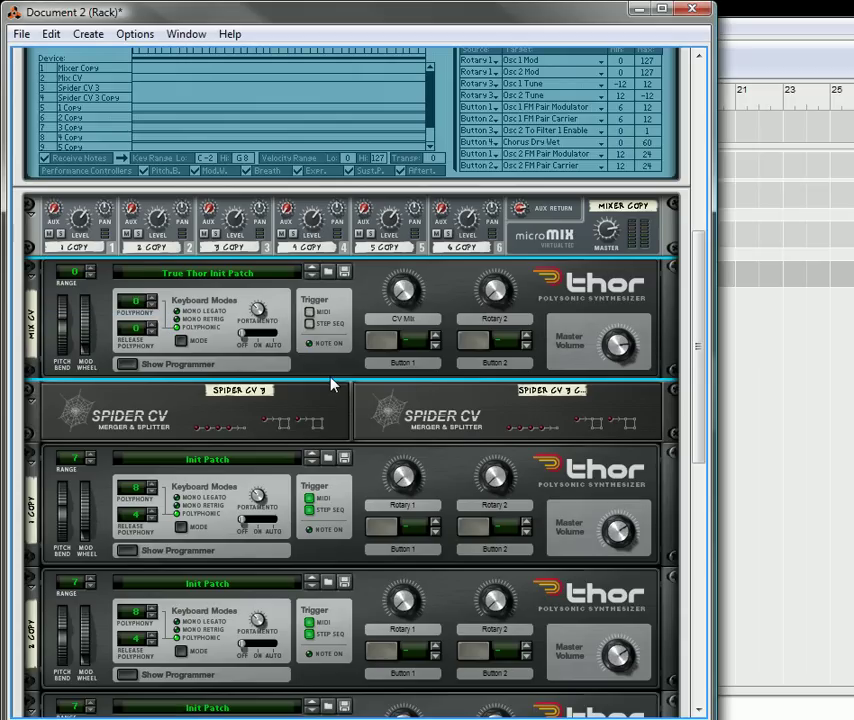
Route the Combinator's Rotary 2 to Rotary 1 of the Mix CV Thor in the modulation routing.
{"action": "scroll", "coordinate": [230, 340], "scroll_direction": "up", "scroll_amount": 2}
{"action": "scroll", "coordinate": [229, 338], "scroll_direction": "up", "scroll_amount": 1}
{"action": "left_click", "coordinate": [85, 242]}
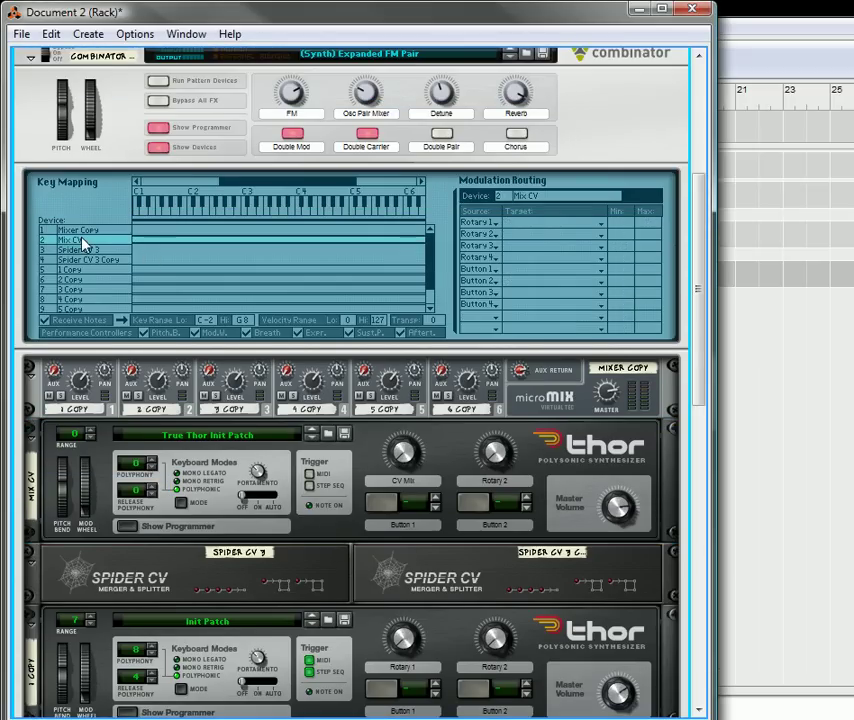
{"action": "left_click", "coordinate": [511, 242]}
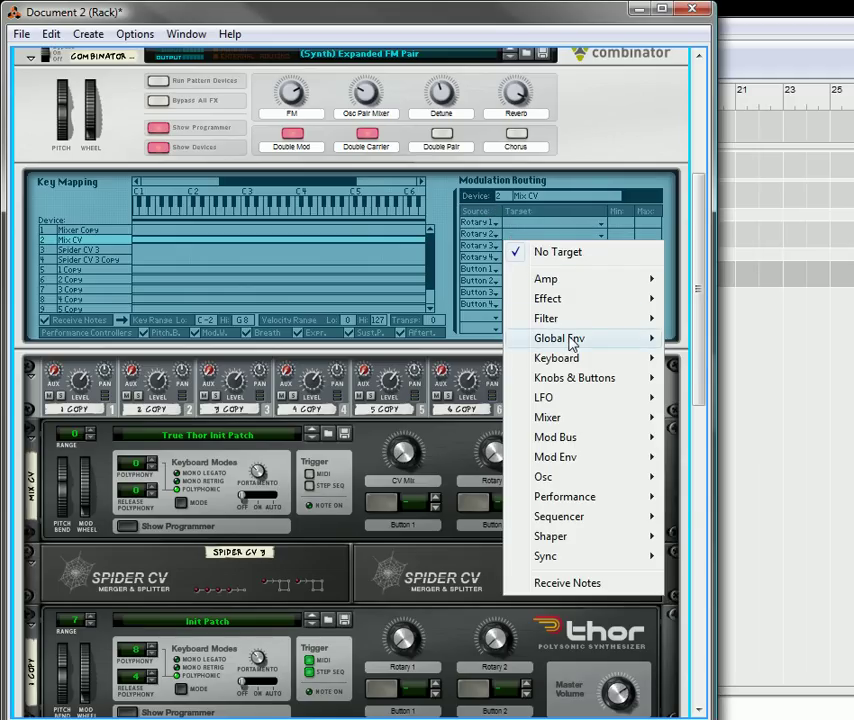
{"action": "mouse_move", "coordinate": [580, 378]}
{"action": "left_click", "coordinate": [707, 381]}
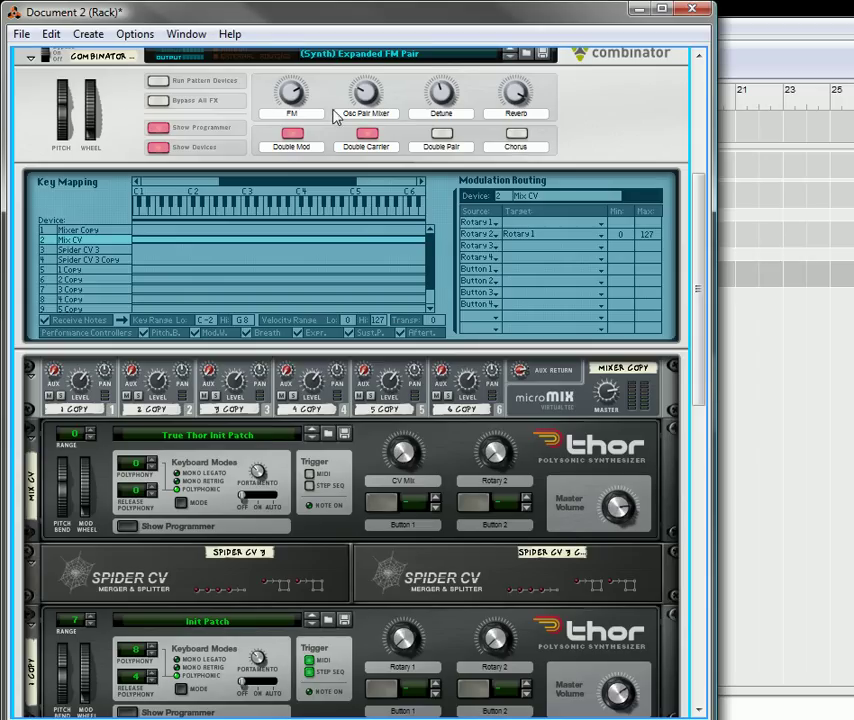
Turn the Combinator's Osc Pair Mixer rotary up to slightly past centre and fold the two Spider CV devices.
{"action": "left_click_drag", "start_coordinate": [368, 95], "coordinate": [387, 84]}
{"action": "left_click", "coordinate": [32, 556]}
Show 1 Copy's programmer to check the mixer's oscillator 1 and 2 balance, and hide the programmer again.
{"action": "scroll", "coordinate": [187, 578], "scroll_direction": "down", "scroll_amount": 3}
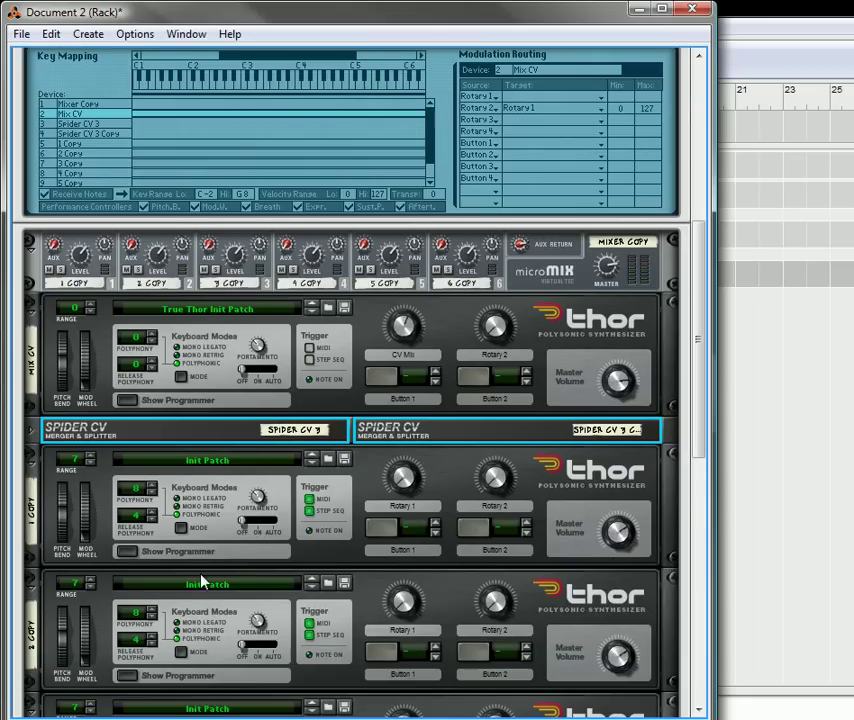
{"action": "left_click", "coordinate": [127, 553]}
{"action": "scroll", "coordinate": [130, 580], "scroll_direction": "down", "scroll_amount": 7}
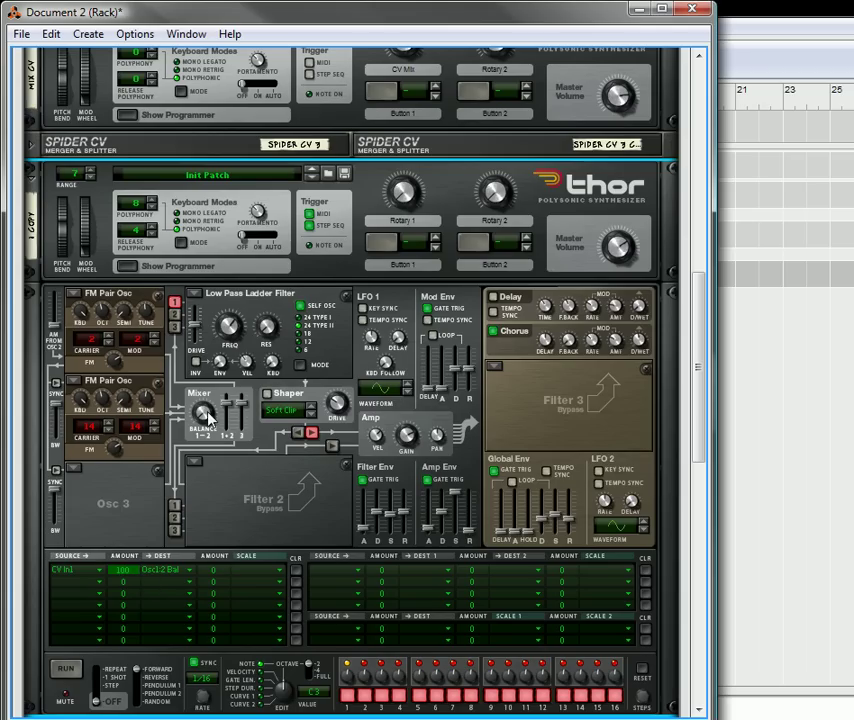
{"action": "mouse_move", "coordinate": [204, 414]}
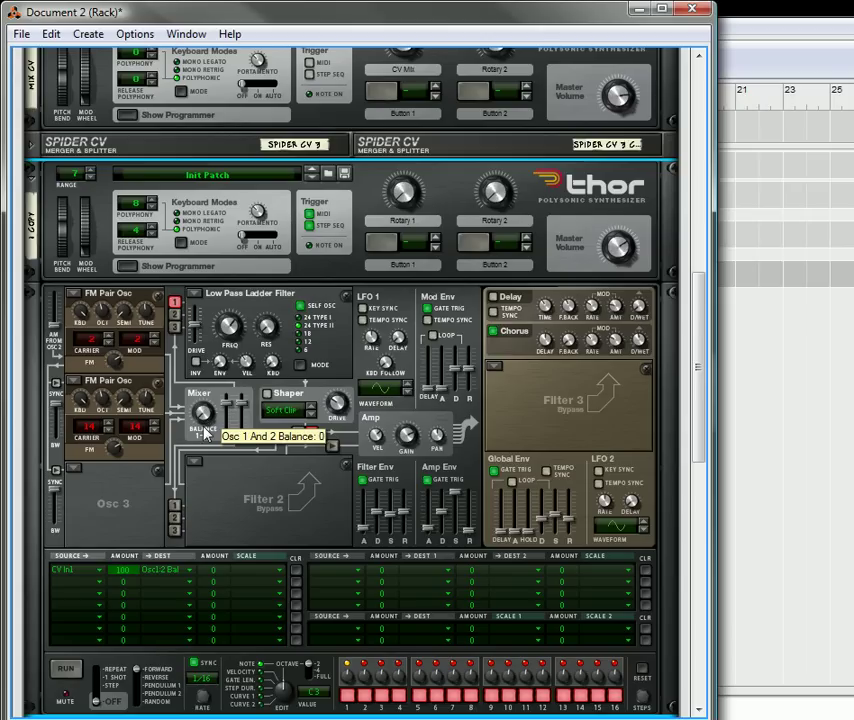
{"action": "scroll", "coordinate": [135, 410], "scroll_direction": "up", "scroll_amount": 3}
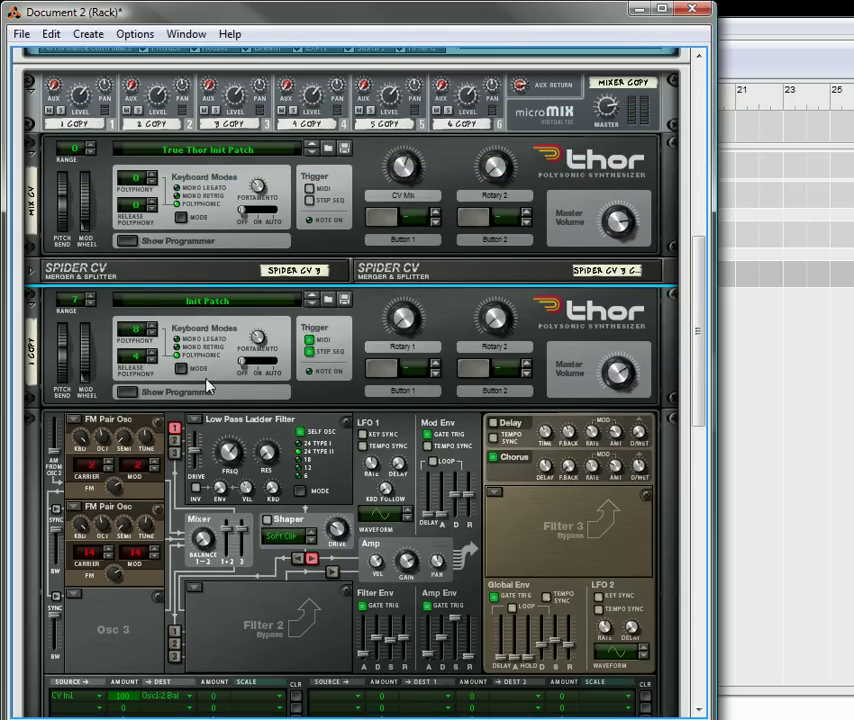
{"action": "left_click", "coordinate": [127, 392]}
{"action": "scroll", "coordinate": [170, 430], "scroll_direction": "up", "scroll_amount": 7}
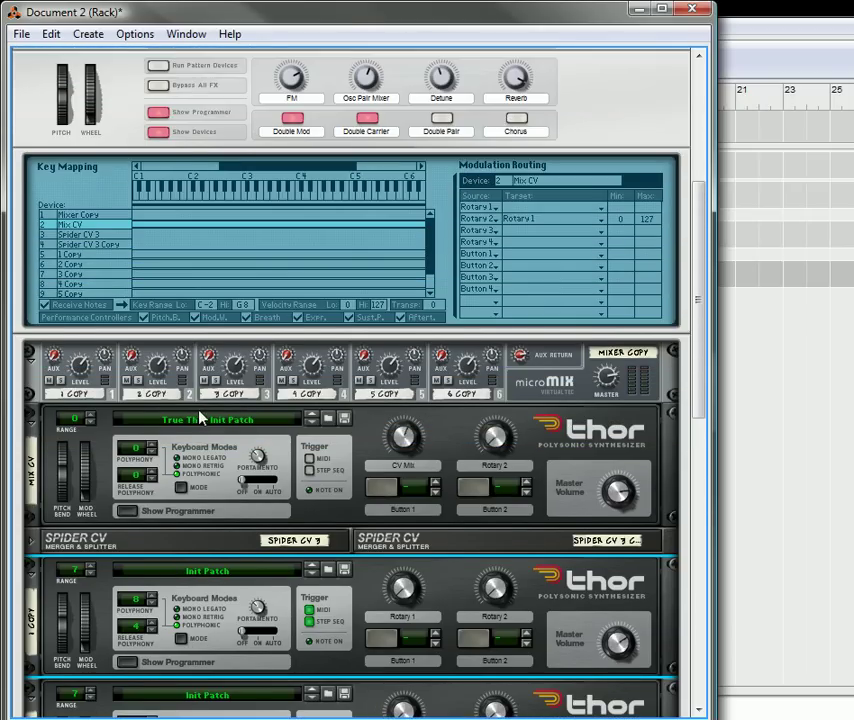
{"action": "scroll", "coordinate": [170, 437], "scroll_direction": "up", "scroll_amount": 4}
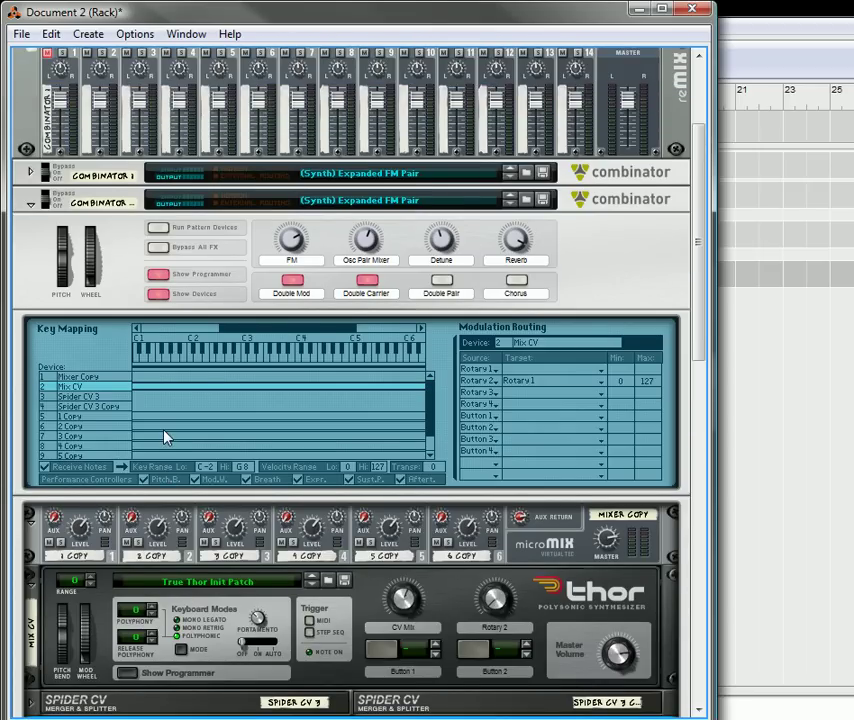